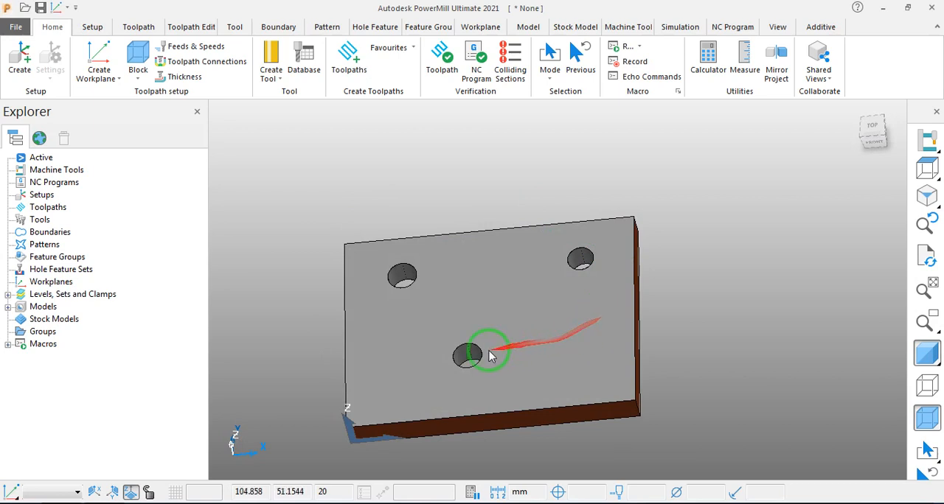
pyautogui.moveTo(492, 357); pyautogui.dragTo(567, 330, button='middle')
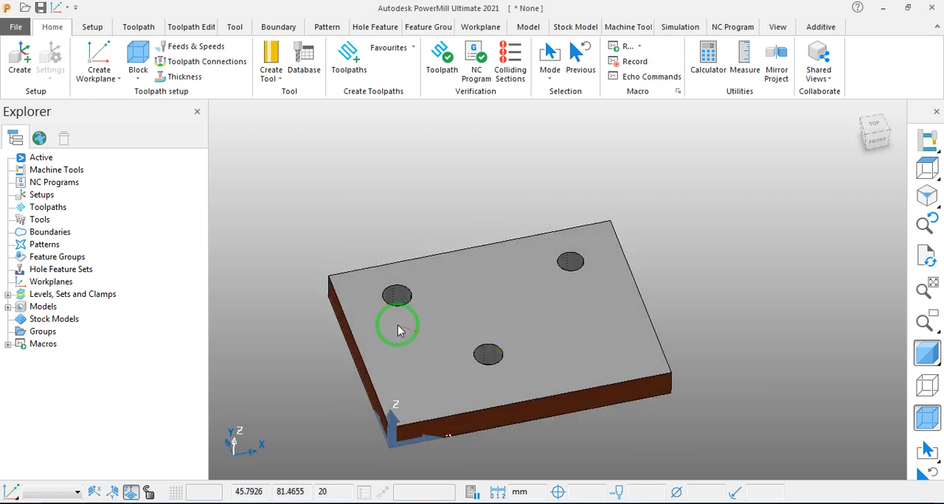
pyautogui.moveTo(267, 299); pyautogui.dragTo(343, 358, button='middle')
pyautogui.moveTo(501, 314); pyautogui.dragTo(519, 367, button='middle')
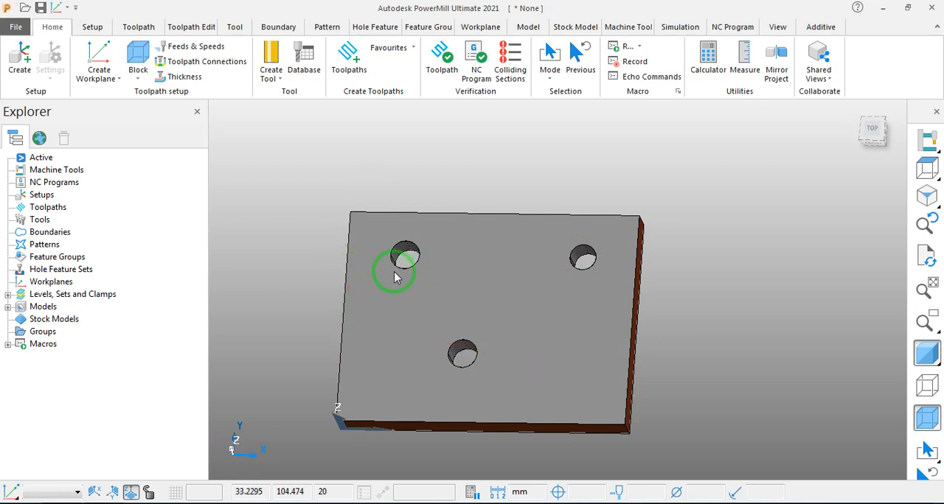
pyautogui.moveTo(445, 293); pyautogui.dragTo(516, 337, button='middle')
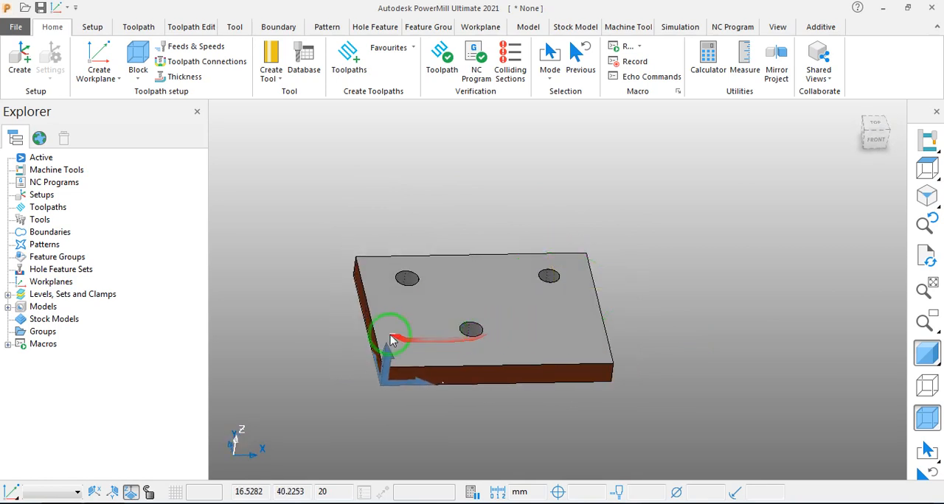
pyautogui.moveTo(391, 331); pyautogui.dragTo(390, 293, button='middle')
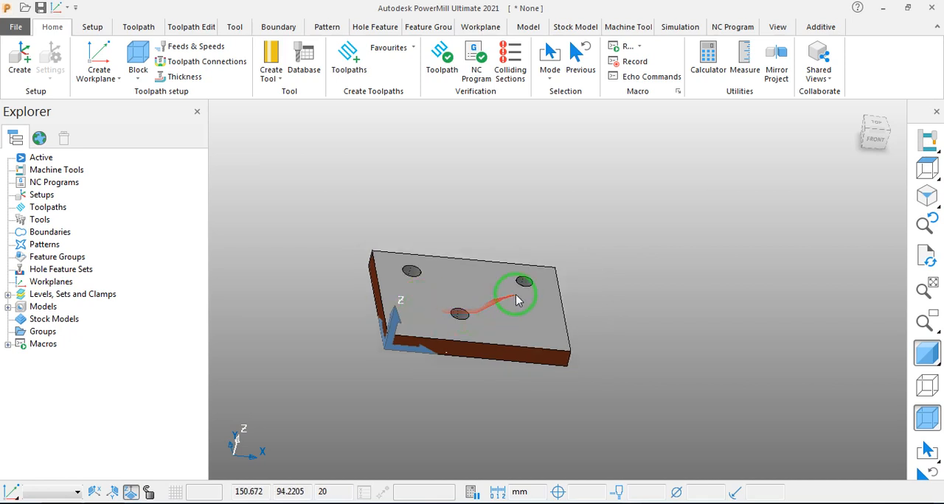
pyautogui.moveTo(392, 322); pyautogui.dragTo(179, 211, button='middle')
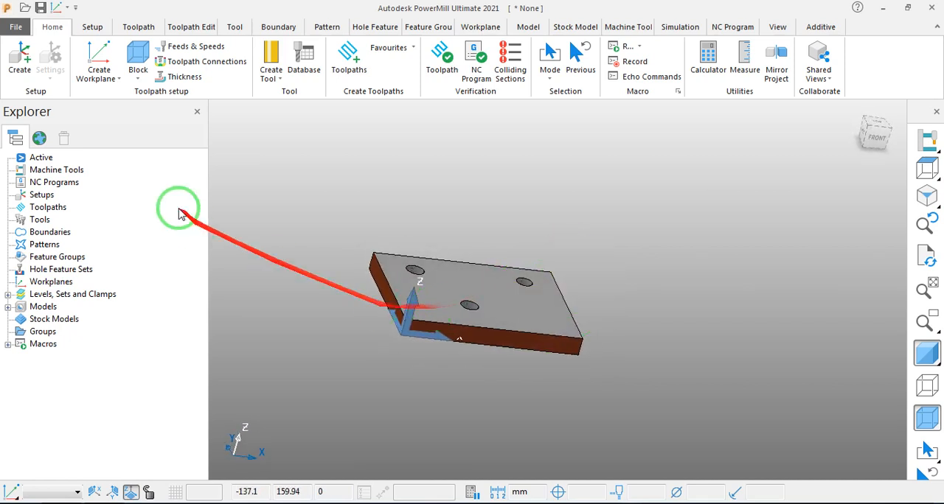
pyautogui.click(92, 31)
pyautogui.click(137, 32)
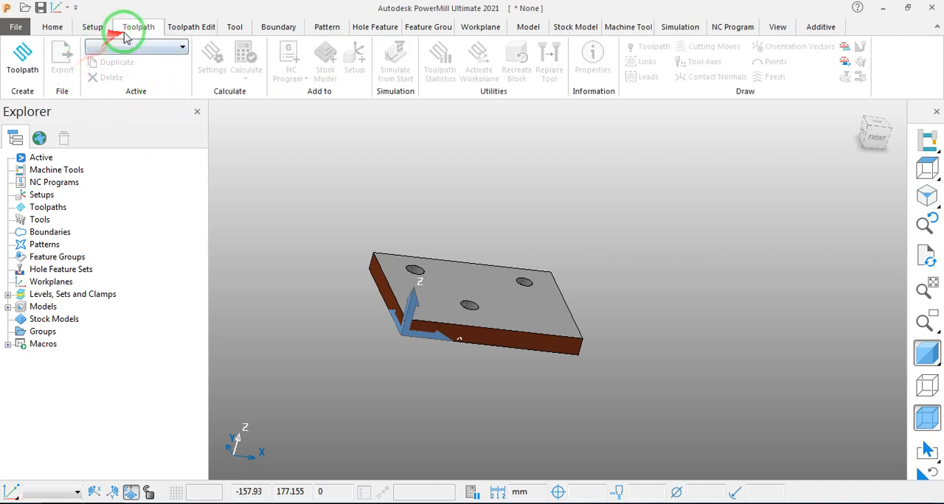
pyautogui.click(40, 51)
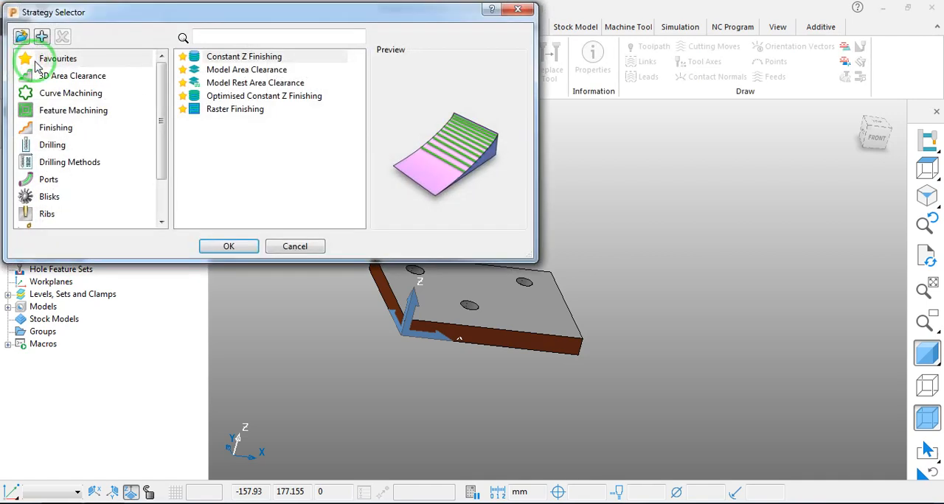
pyautogui.click(50, 145)
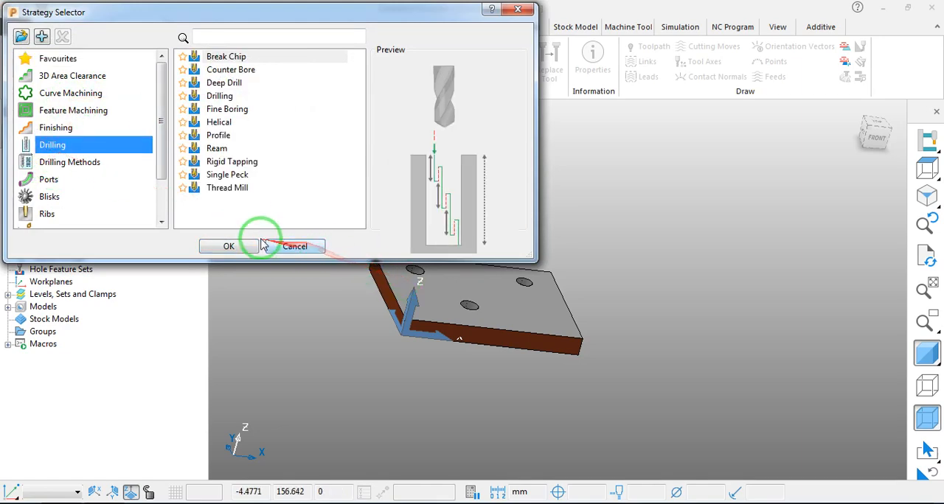
pyautogui.click(518, 9)
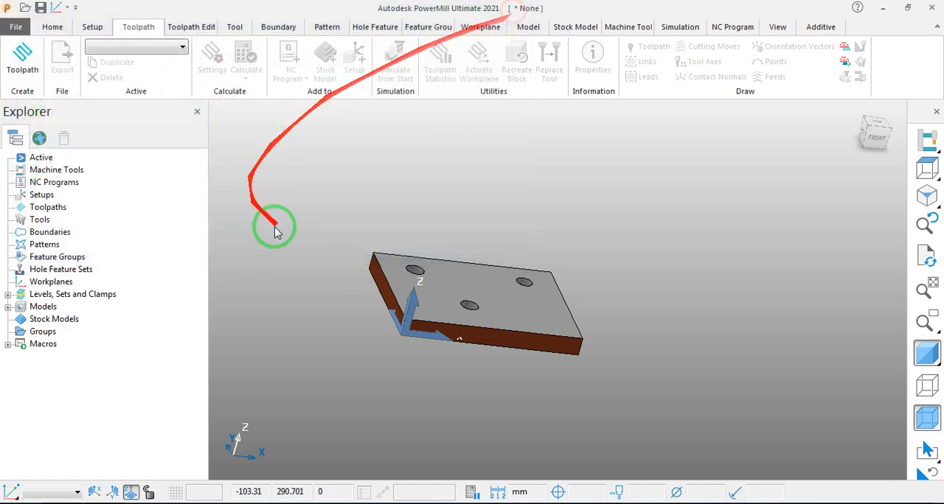
# - Create a box block around the plate by calculating its limits from the model with zero expansion
pyautogui.moveTo(455, 223); pyautogui.dragTo(458, 269, button='middle')
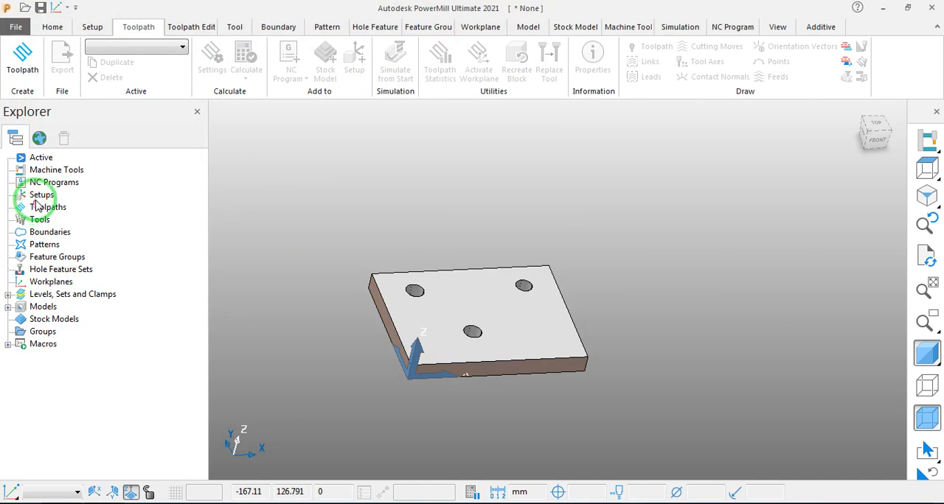
pyautogui.click(91, 27)
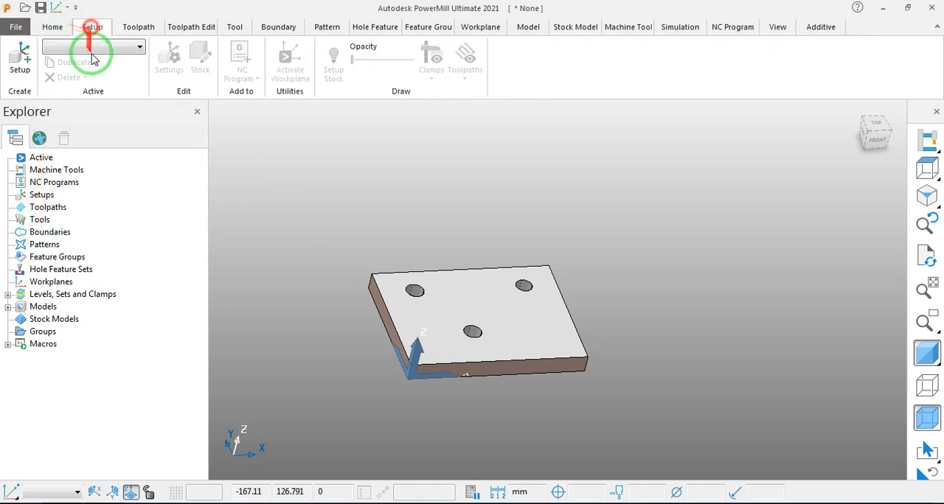
pyautogui.click(52, 27)
pyautogui.click(137, 58)
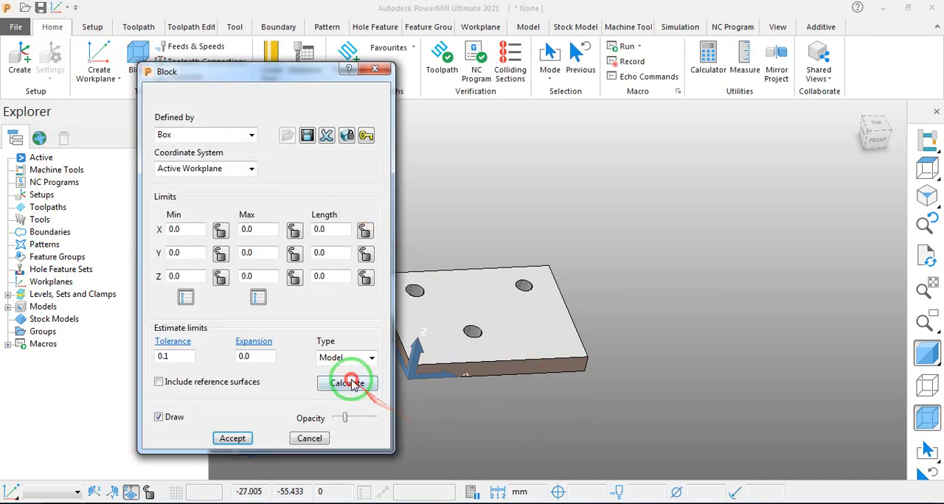
pyautogui.click(349, 382)
pyautogui.click(232, 438)
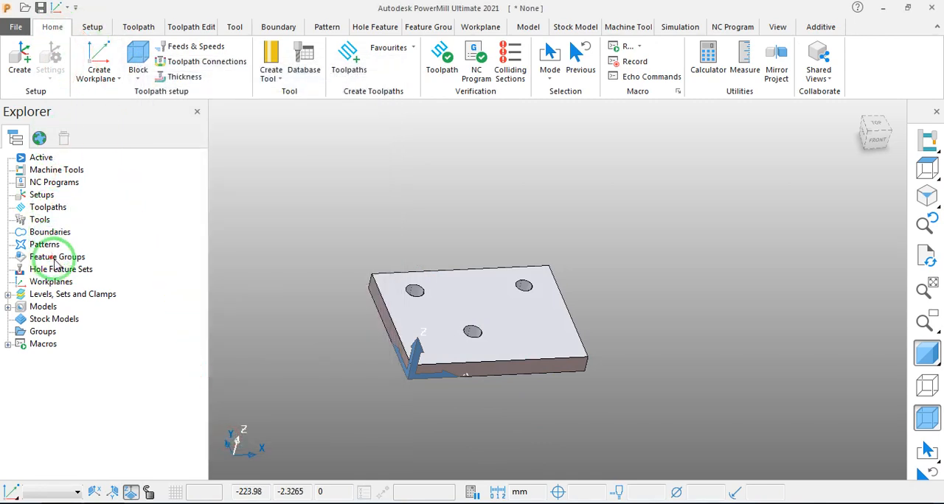
# - Create a workplane positioned using the block at the centre of the plate's top face and activate it
pyautogui.rightClick(53, 284)
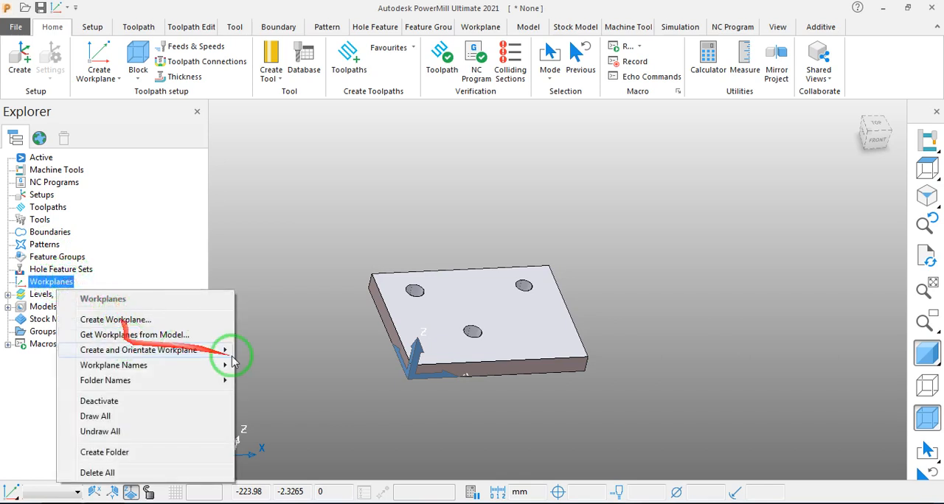
pyautogui.moveTo(224, 351)
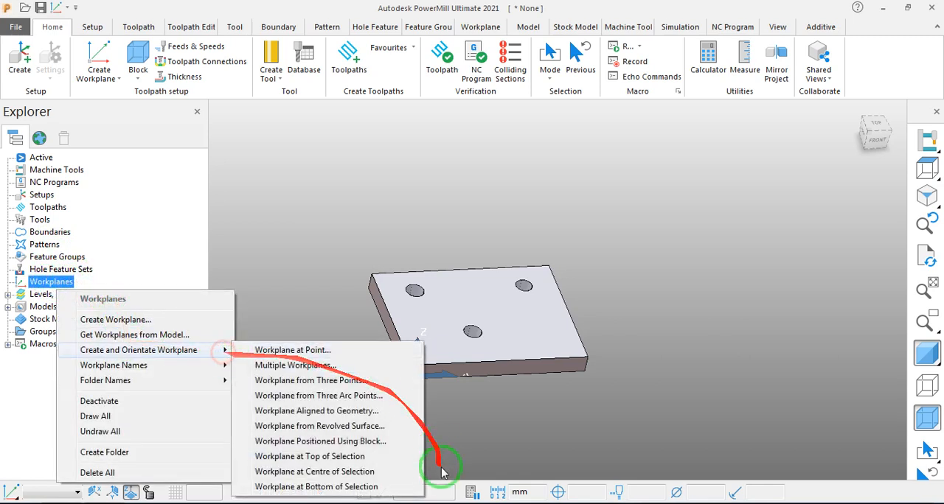
pyautogui.click(345, 442)
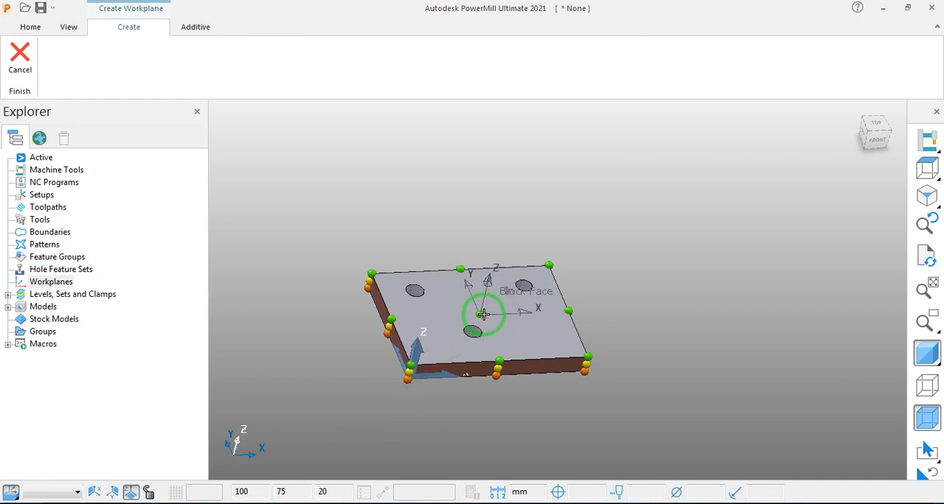
pyautogui.click(483, 314)
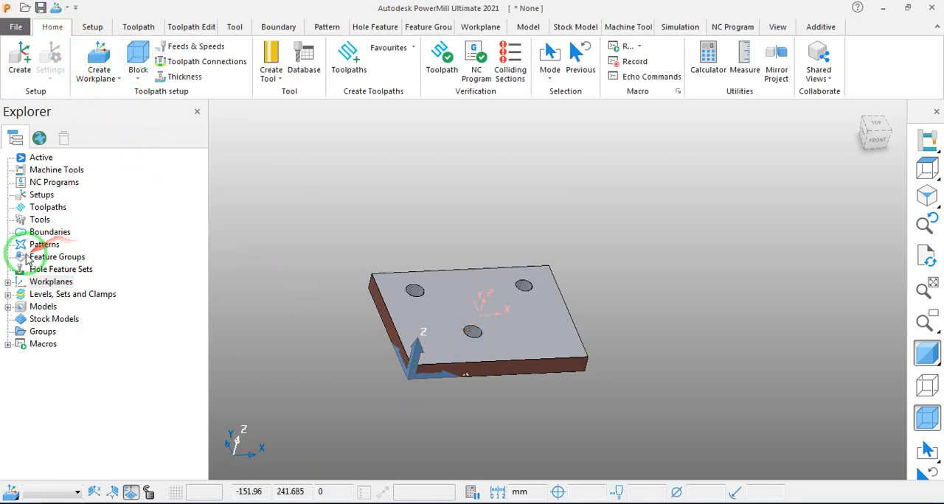
pyautogui.click(7, 284)
pyautogui.click(46, 284)
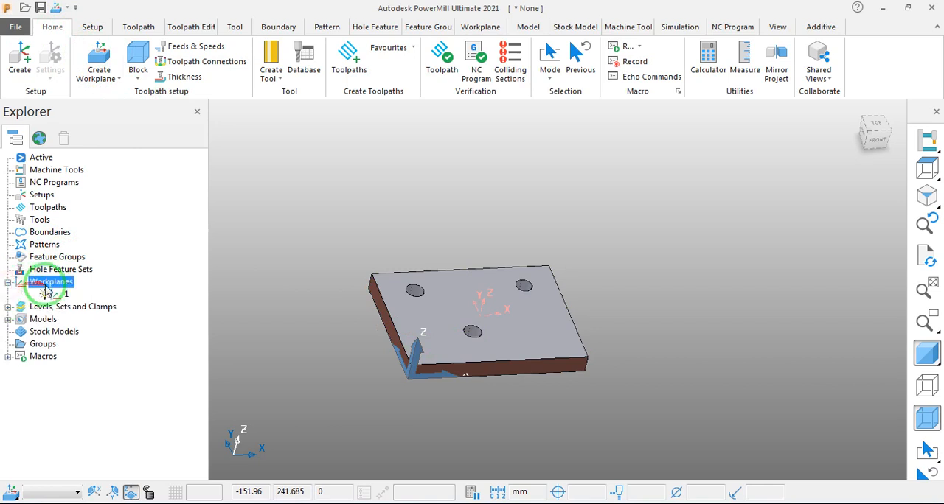
pyautogui.rightClick(50, 293)
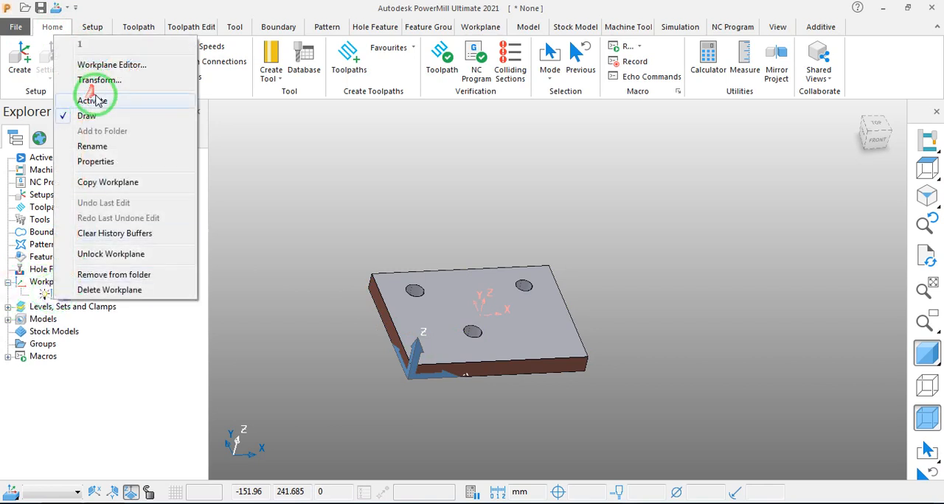
pyautogui.click(99, 102)
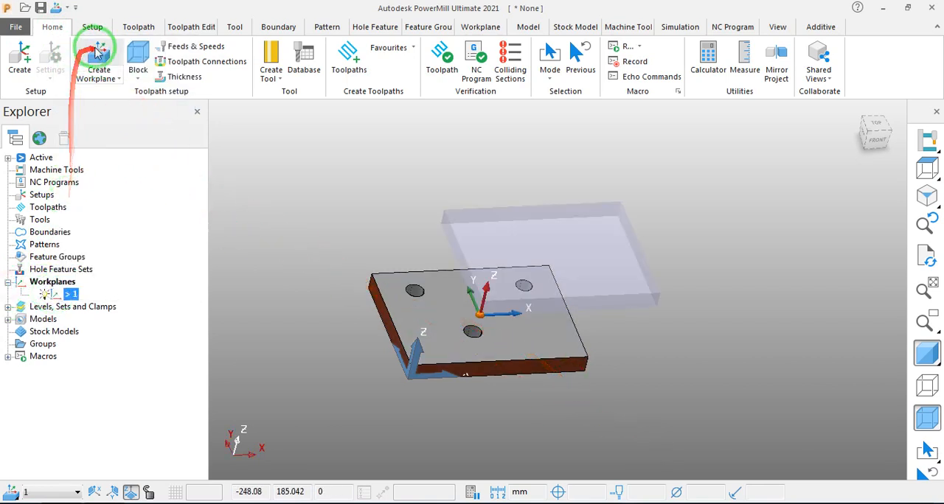
# - Recalculate the box block from the model relative to the newly activated workplane and accept it
pyautogui.click(150, 58)
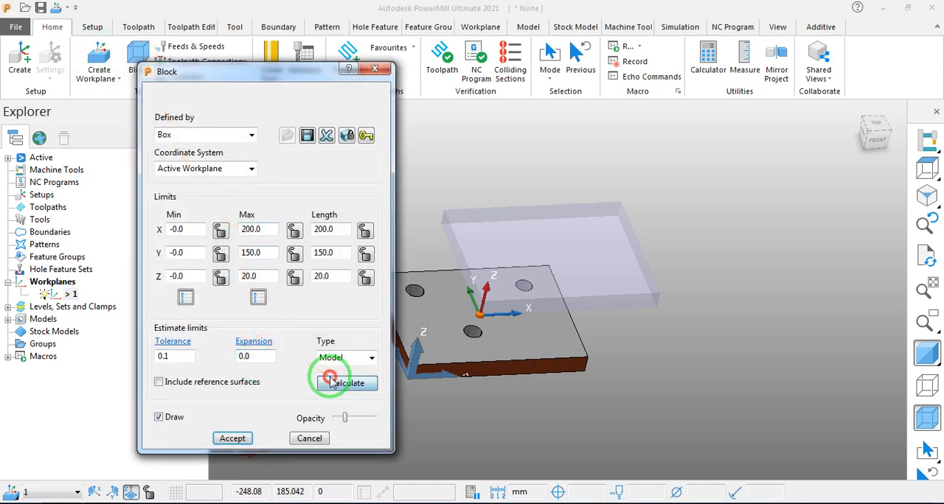
pyautogui.click(334, 384)
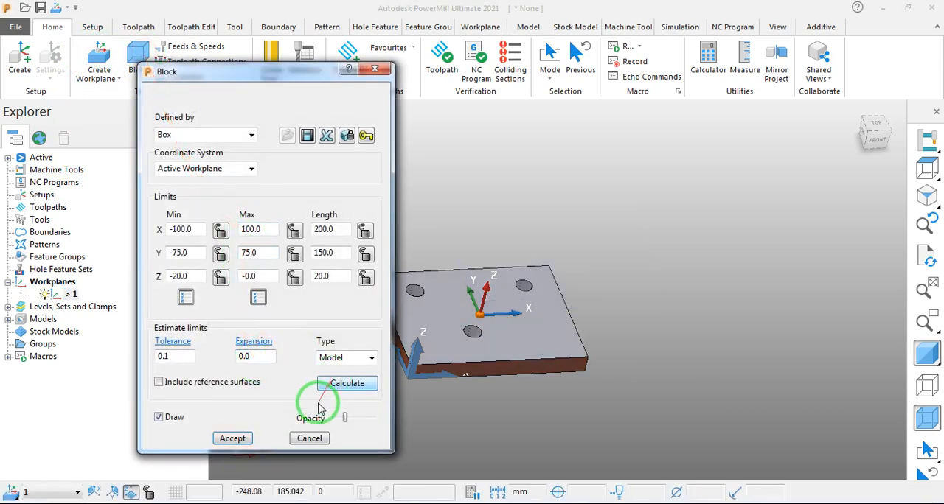
pyautogui.click(232, 438)
# - Start a new toolpath using the Drilling strategy from the Drilling category
pyautogui.moveTo(511, 411); pyautogui.dragTo(509, 329, button='middle')
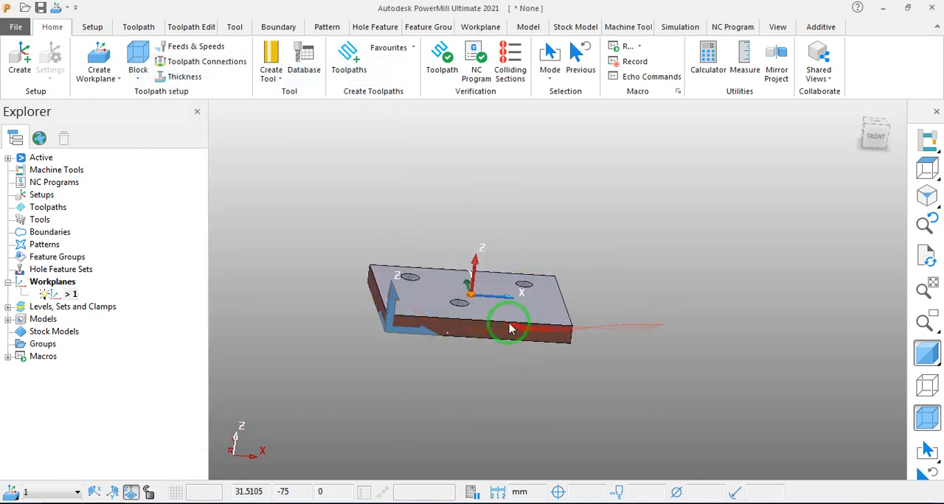
pyautogui.click(138, 27)
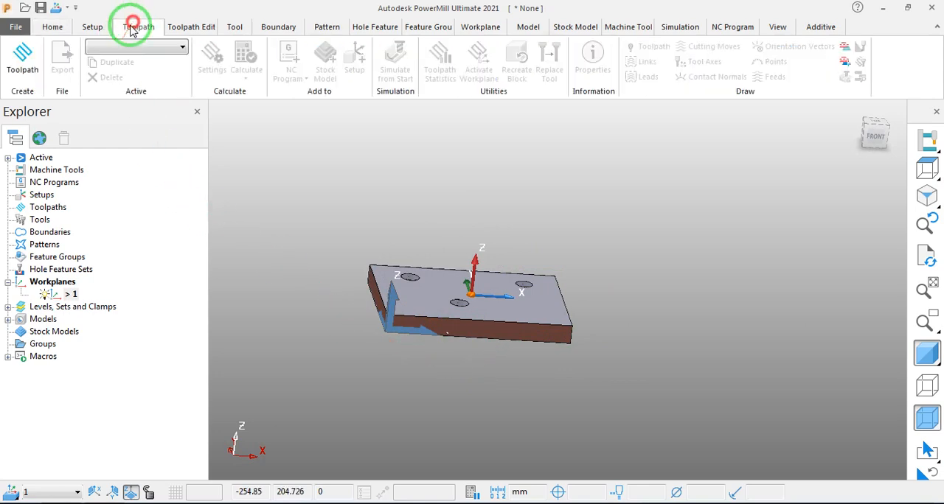
pyautogui.click(22, 49)
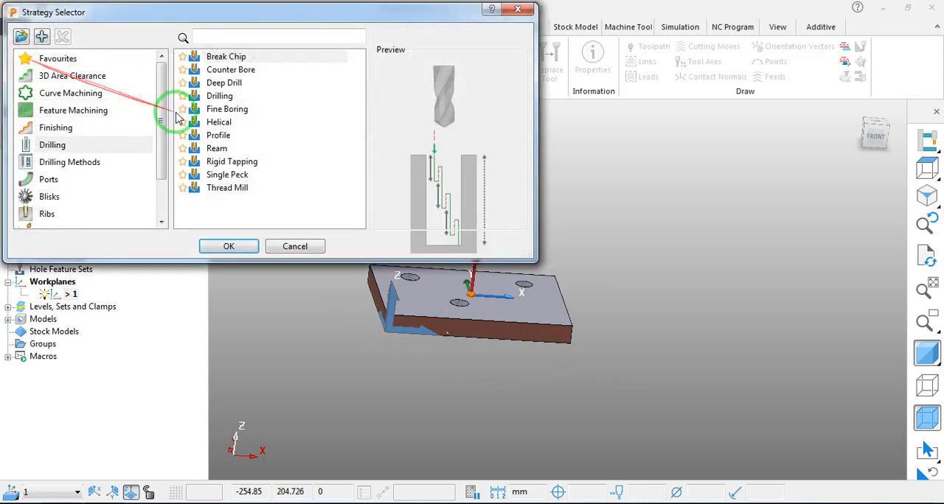
pyautogui.click(219, 96)
pyautogui.click(237, 246)
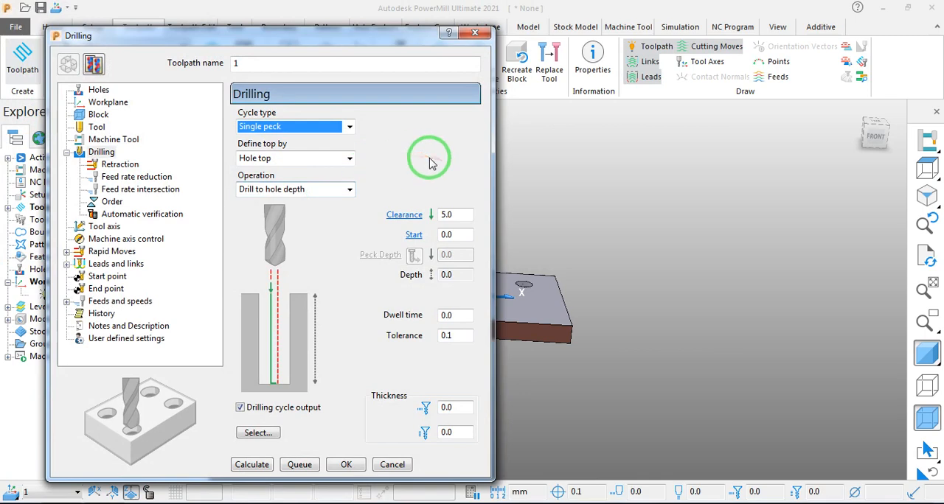
# - Set the drilling toolpath's cycle type to Deep drill
pyautogui.moveTo(345, 41); pyautogui.dragTo(307, 37)
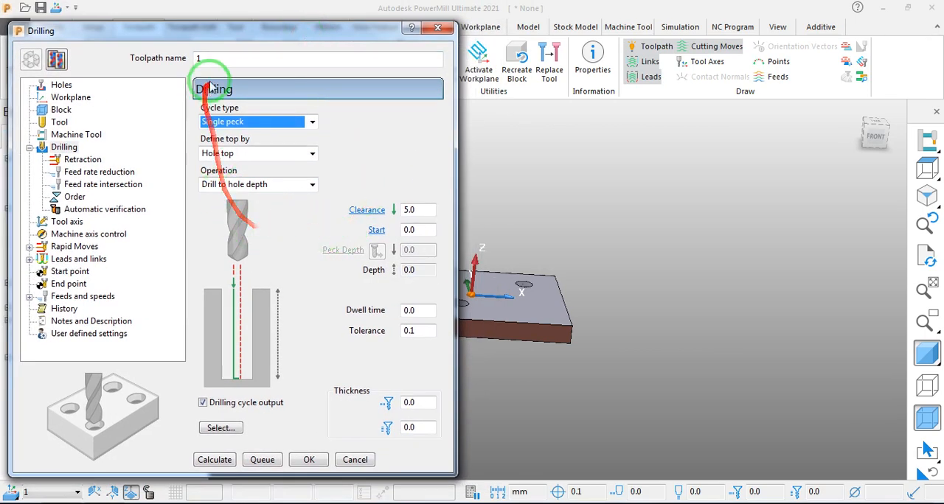
pyautogui.moveTo(248, 37); pyautogui.dragTo(268, 42)
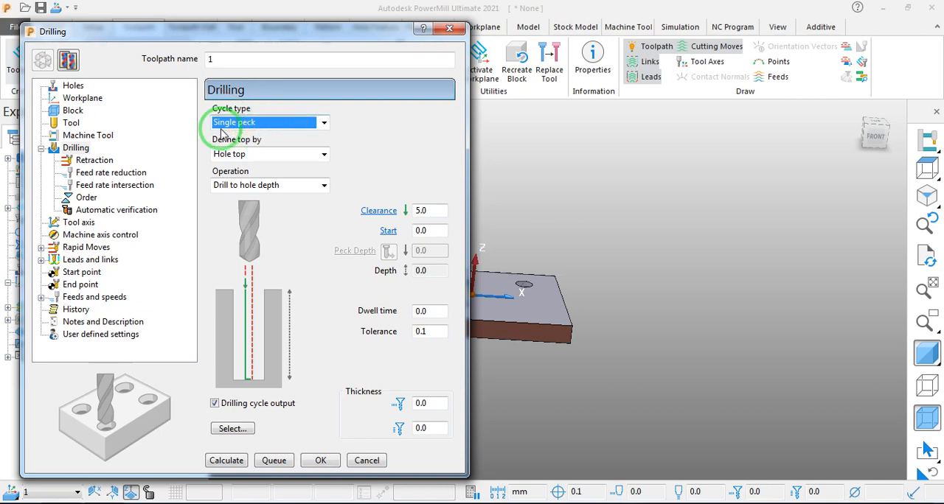
pyautogui.click(246, 125)
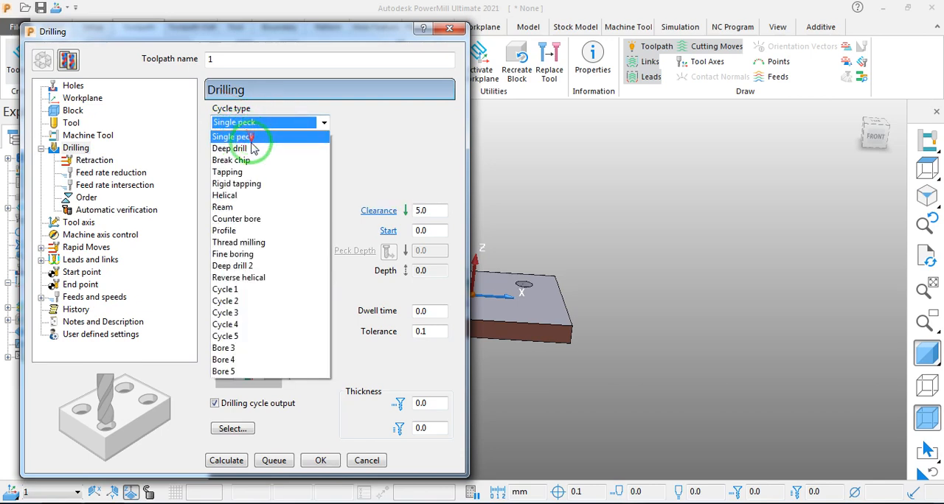
pyautogui.click(249, 150)
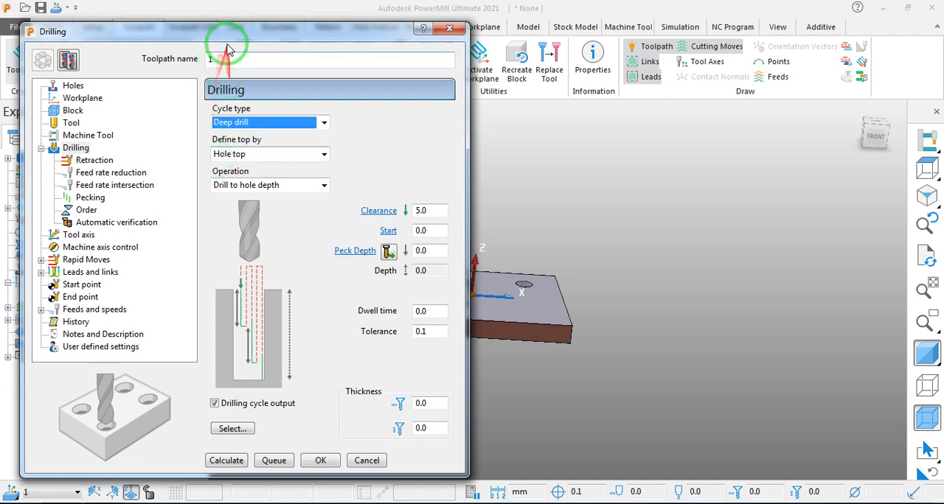
# - Set the deep drill cycle's peck depth to 2.0 mm
pyautogui.moveTo(221, 31); pyautogui.dragTo(226, 12)
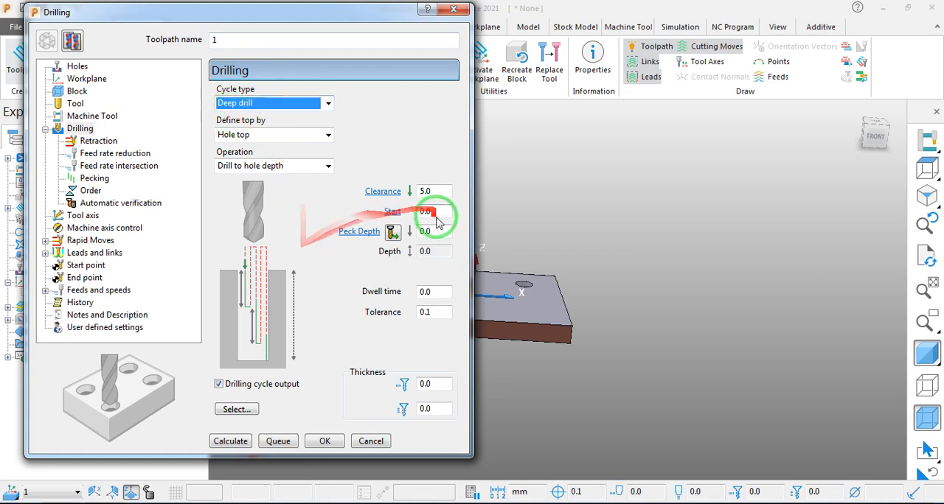
pyautogui.click(430, 194)
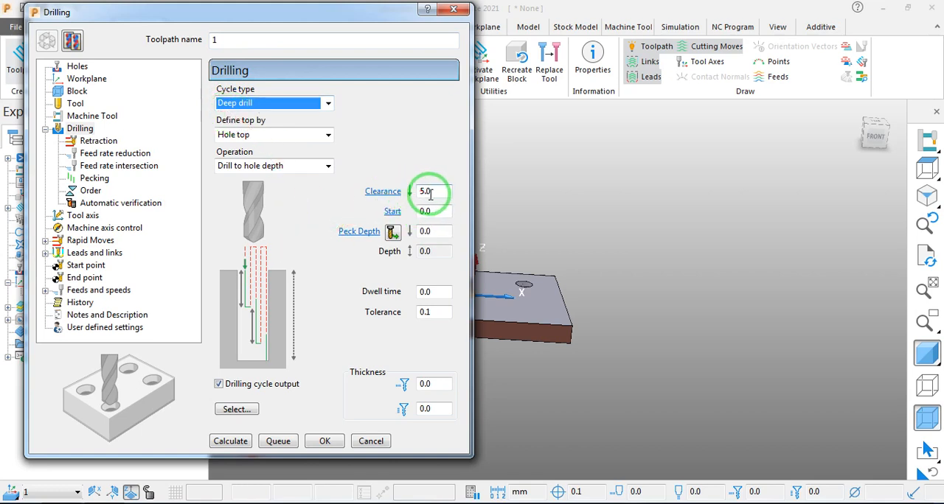
pyautogui.click(419, 228)
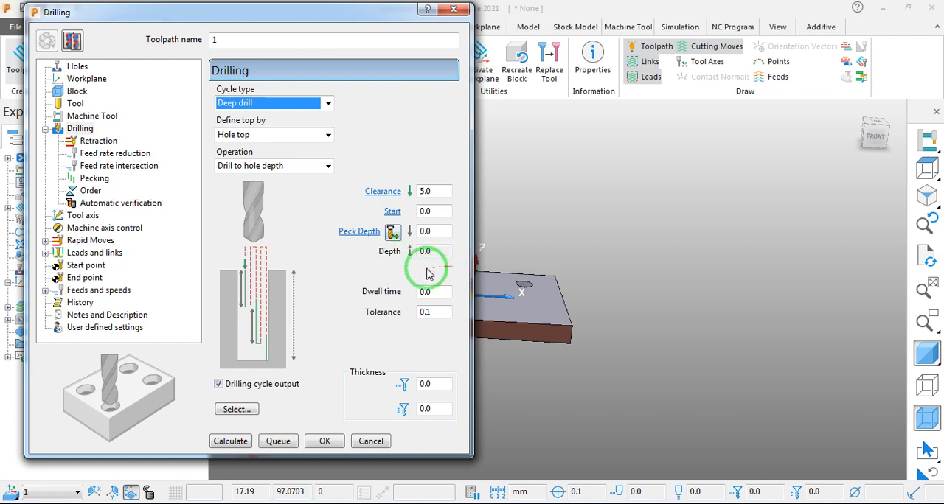
pyautogui.click(429, 230)
pyautogui.press('Return')
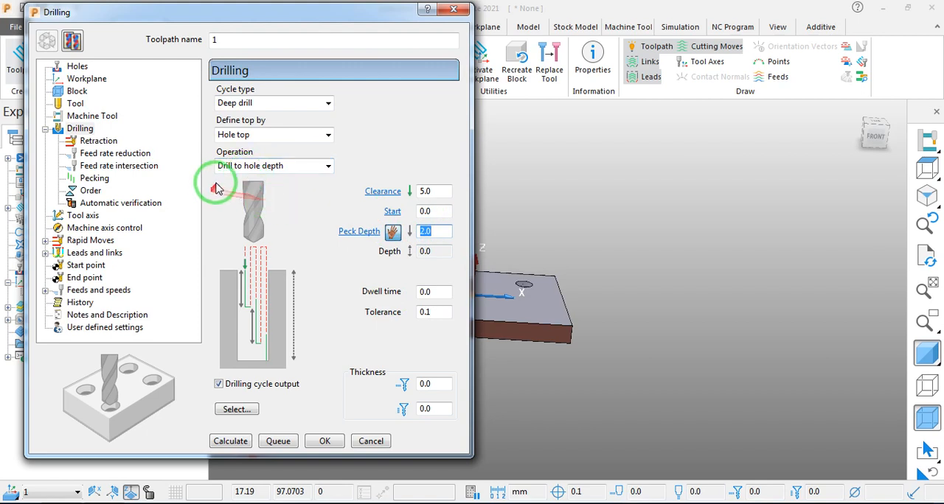
# - Set the drilling toolpath's operation to User defined
pyautogui.click(237, 170)
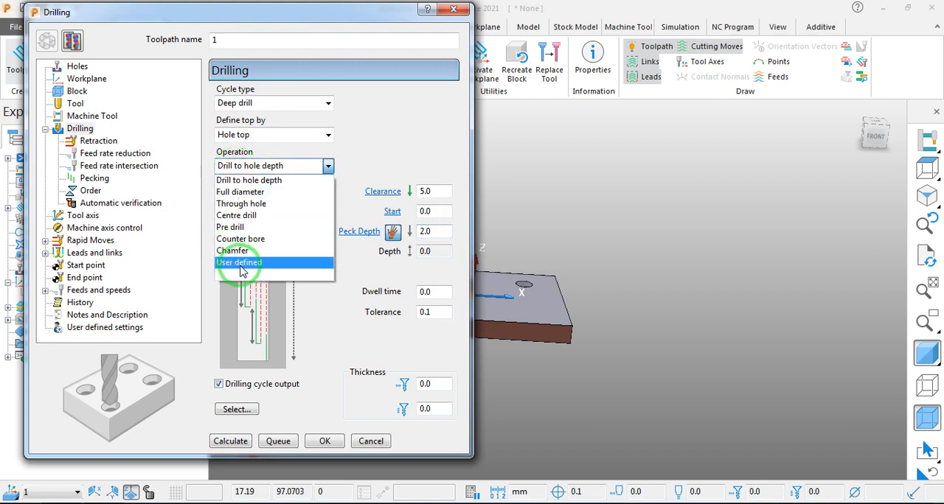
pyautogui.click(240, 263)
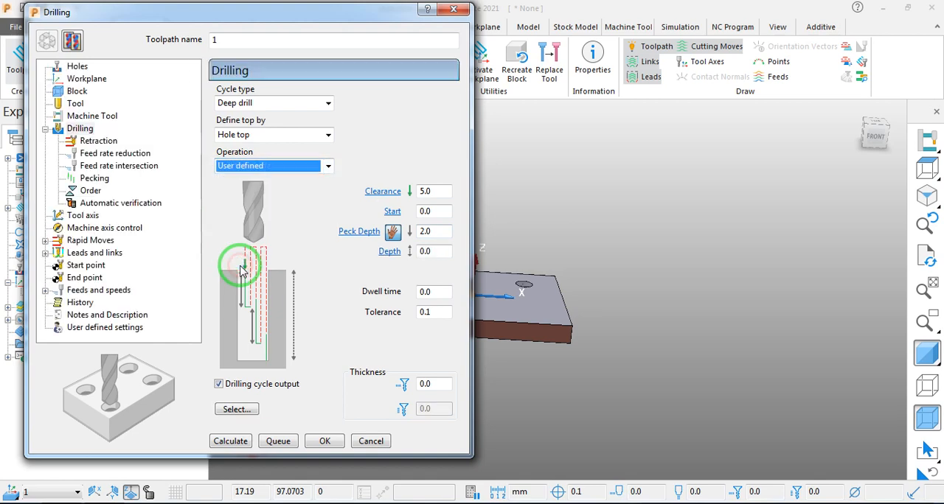
pyautogui.click(280, 165)
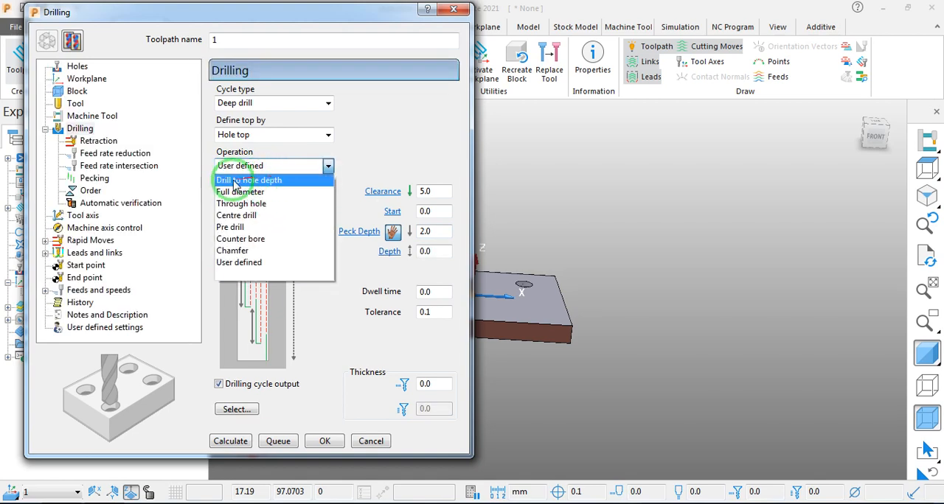
pyautogui.click(261, 182)
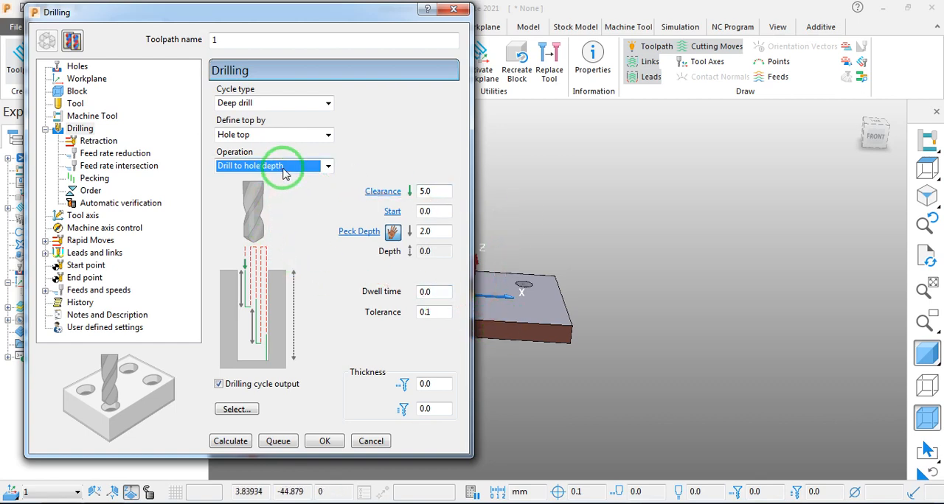
pyautogui.click(284, 169)
pyautogui.click(251, 258)
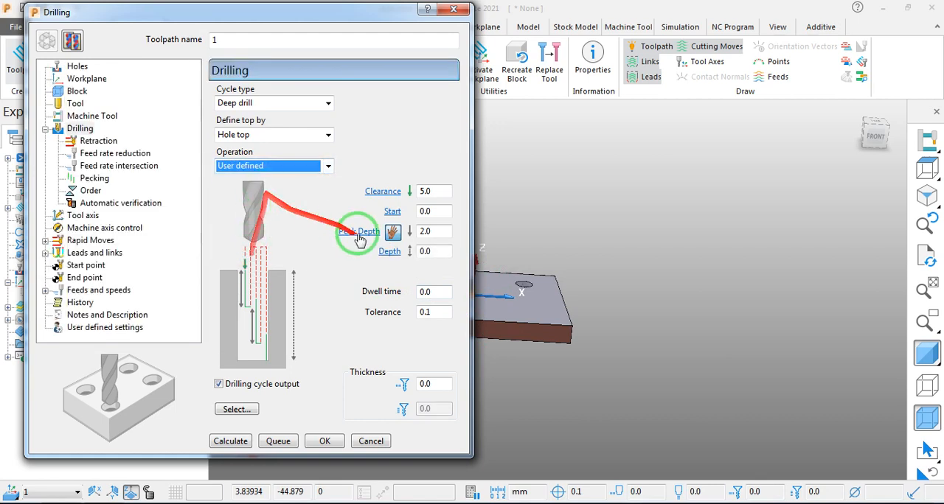
# - Measure the plate's thickness between two points, starting from the upper corner of its front side face
pyautogui.scroll(-3, 565, 247)
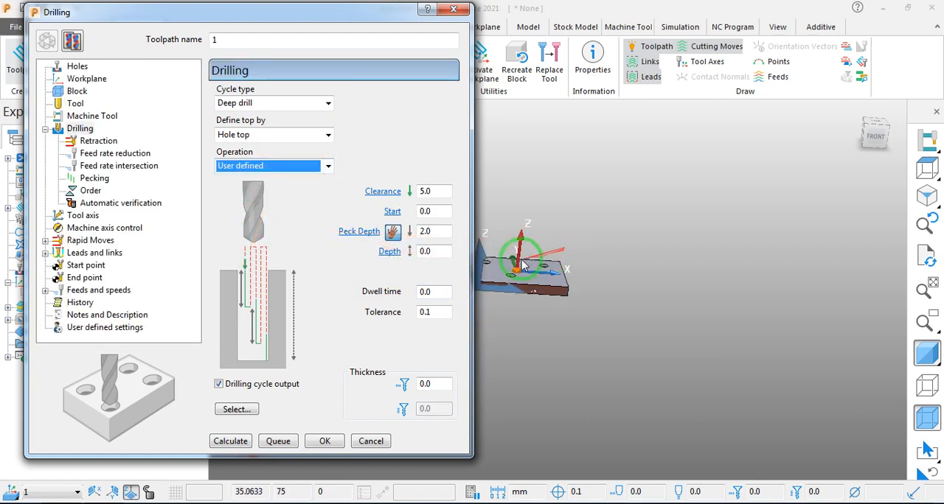
pyautogui.scroll(3, 509, 266)
pyautogui.scroll(5, 510, 307)
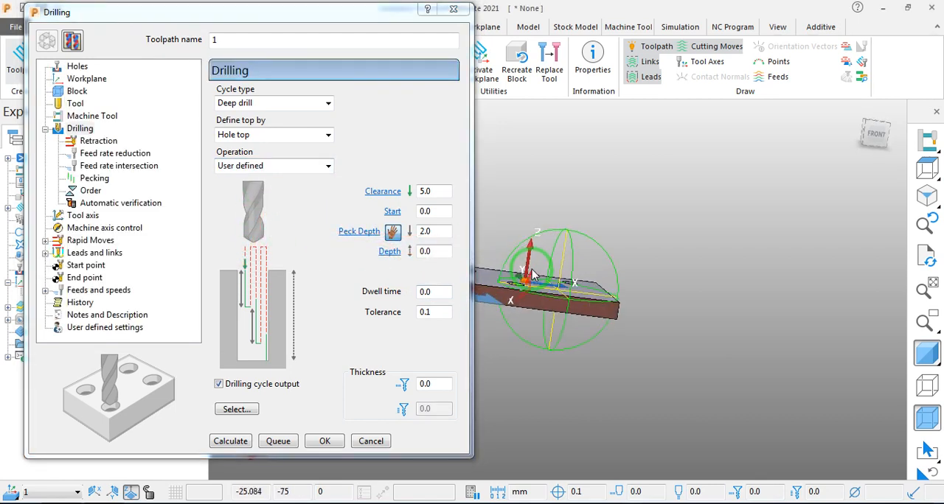
pyautogui.moveTo(504, 330); pyautogui.dragTo(579, 327, button='middle')
pyautogui.scroll(-3, 522, 316)
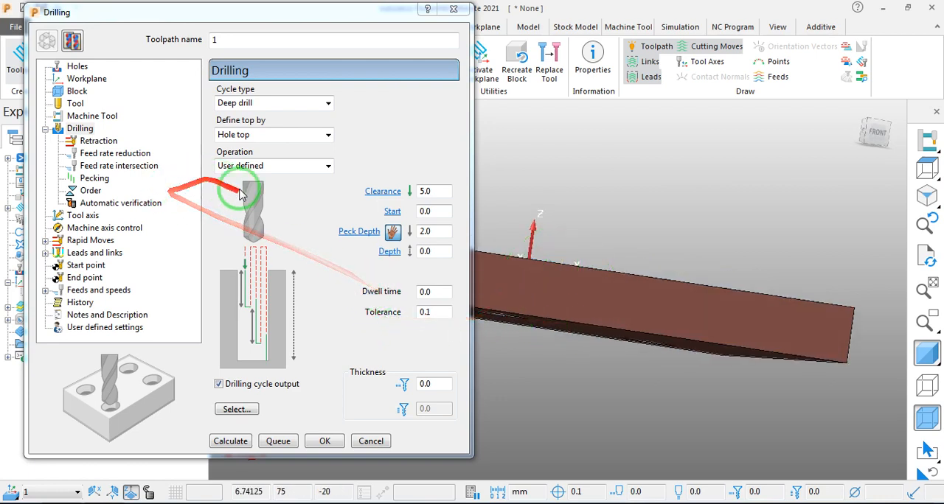
pyautogui.click(437, 254)
pyautogui.click(619, 300)
pyautogui.moveTo(347, 22); pyautogui.dragTo(345, 151)
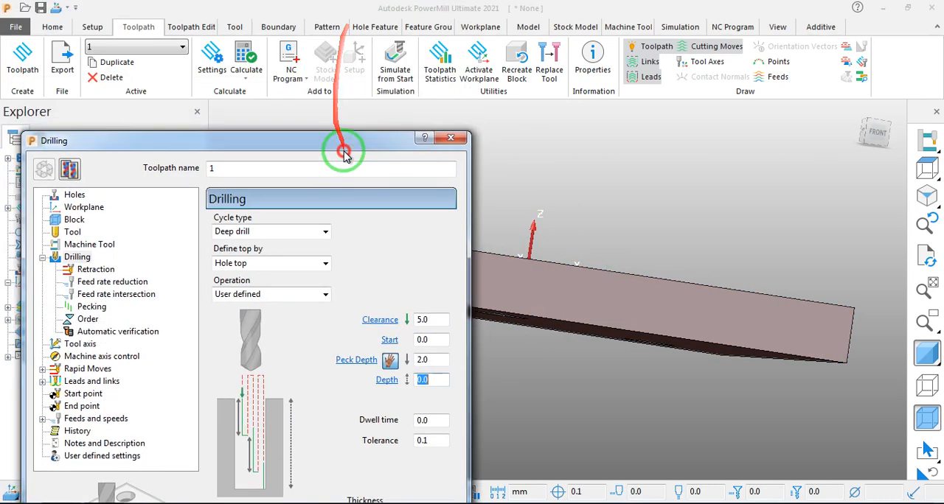
pyautogui.click(52, 27)
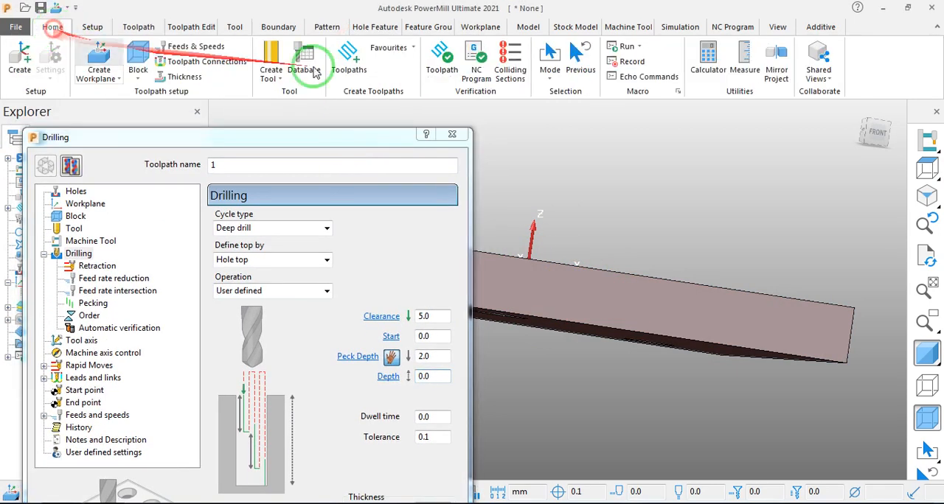
pyautogui.click(752, 68)
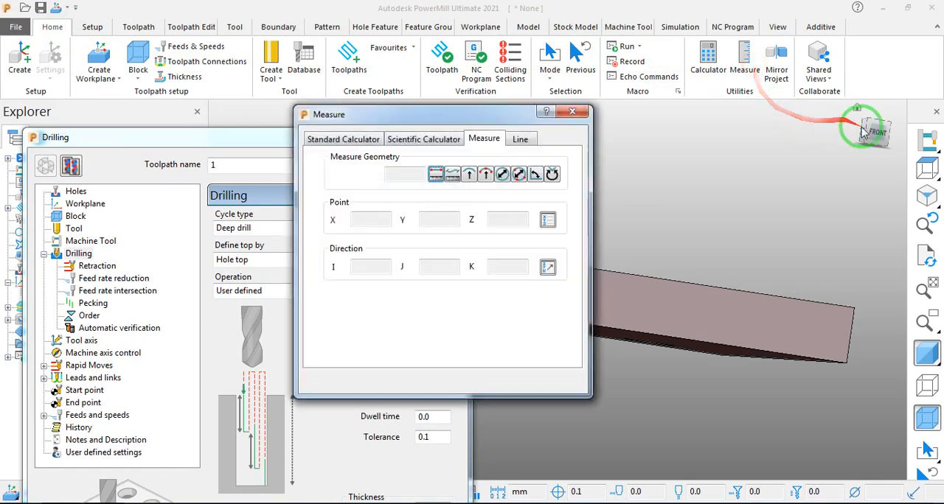
pyautogui.click(441, 177)
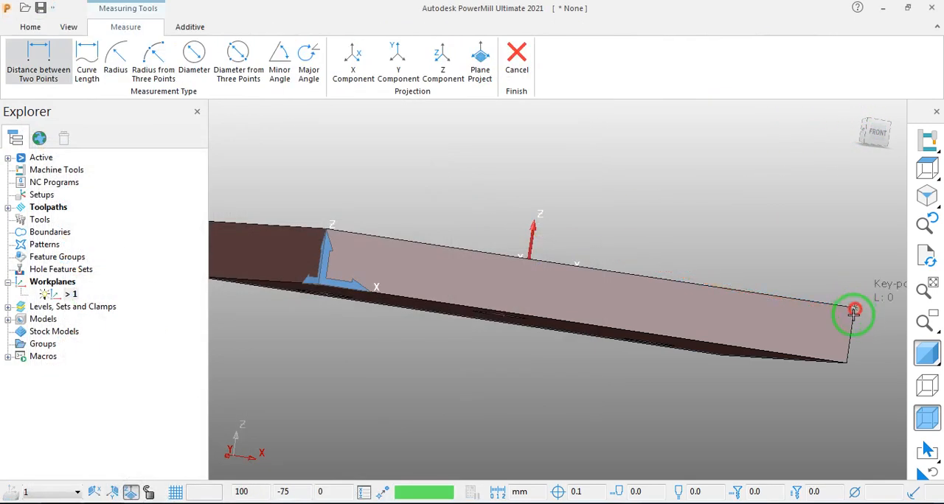
pyautogui.click(853, 310)
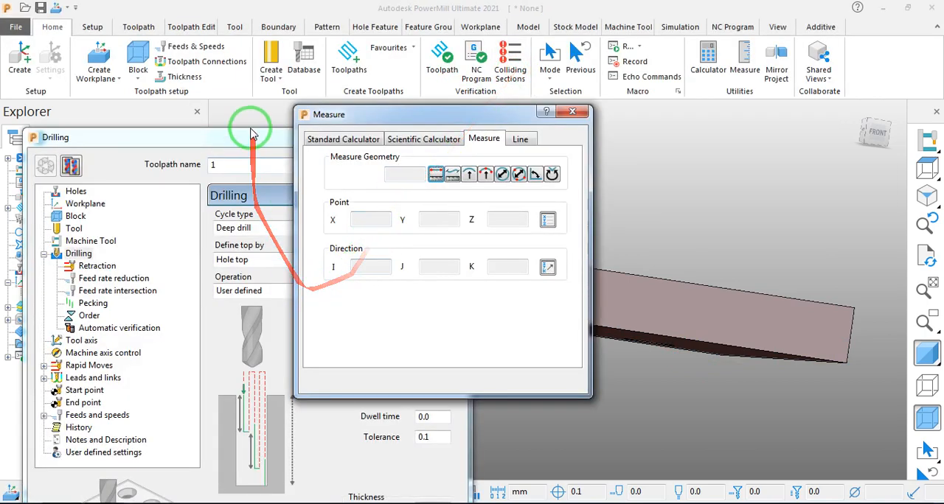
# - Set the user-defined drilling depth to 25 mm, keeping the operation as User defined
pyautogui.moveTo(347, 117); pyautogui.dragTo(446, 116)
pyautogui.click(309, 91)
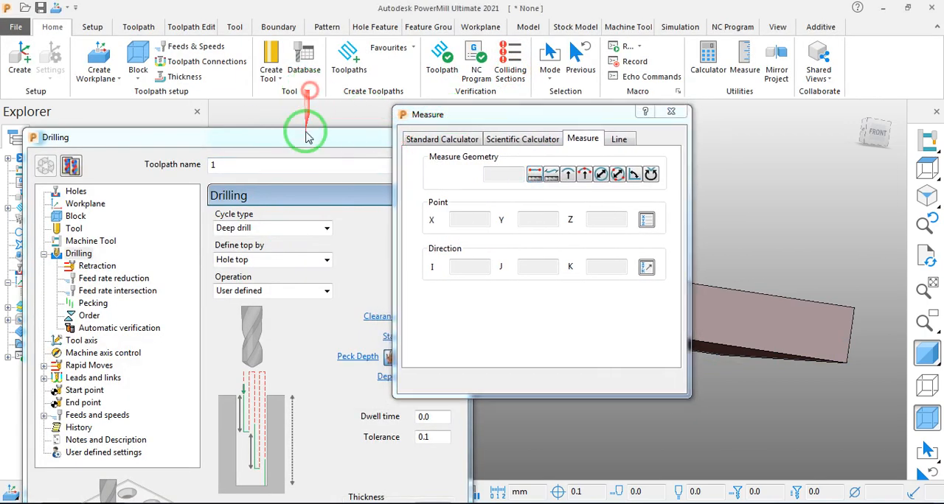
pyautogui.moveTo(309, 137); pyautogui.dragTo(300, 79)
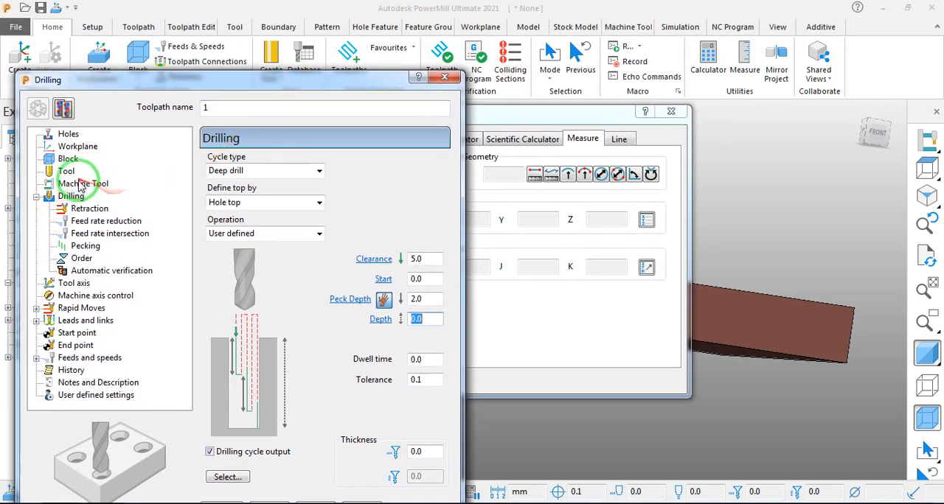
pyautogui.click(430, 321)
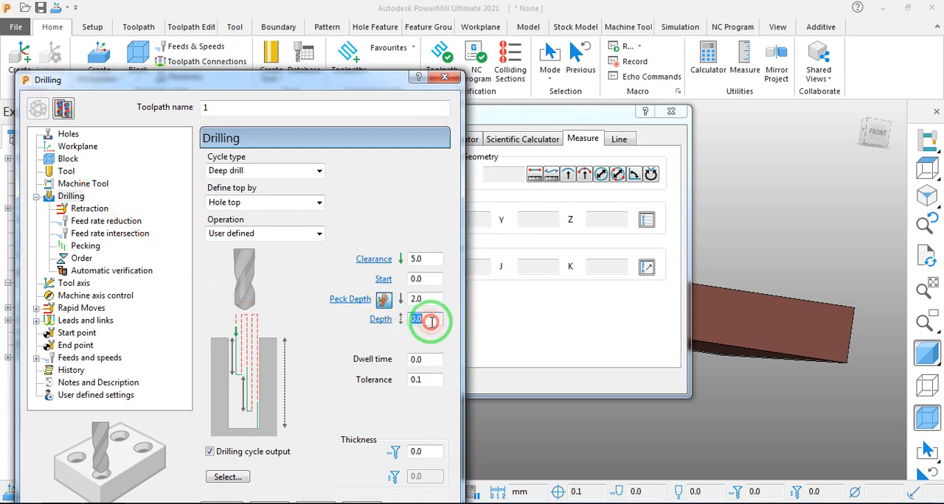
pyautogui.write('25')
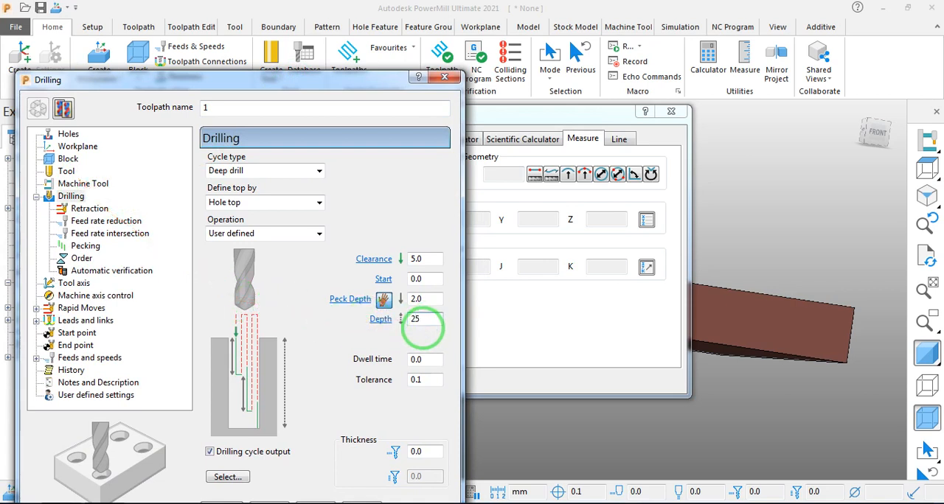
pyautogui.click(430, 318)
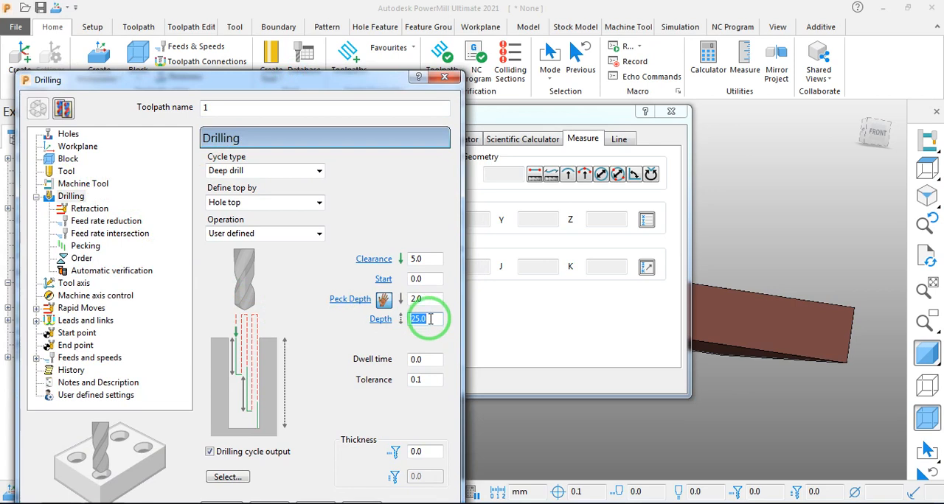
pyautogui.click(256, 234)
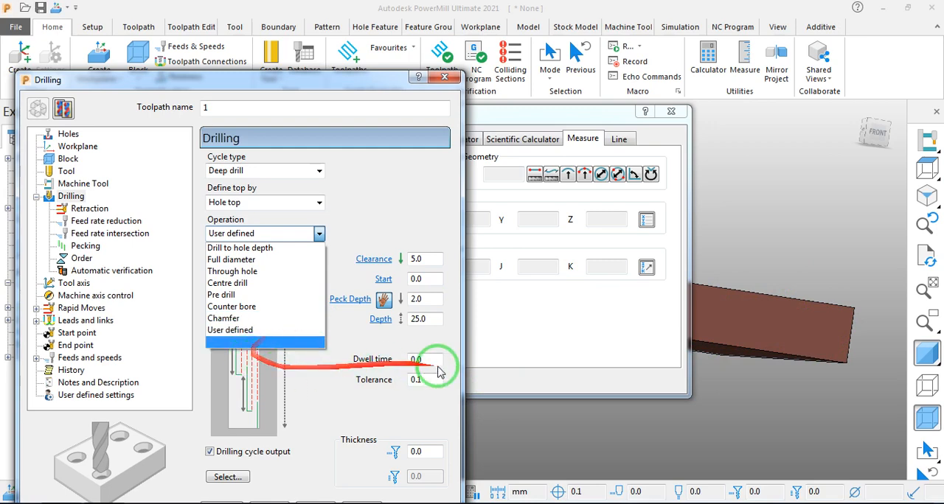
pyautogui.click(334, 371)
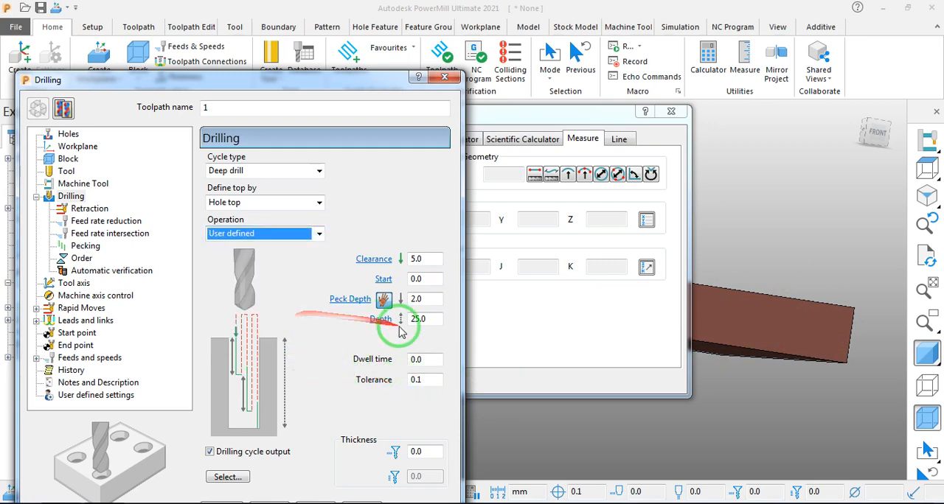
# - Show the toolpath's tool settings and try to measure the diameter of a hole in the plate's top face
pyautogui.moveTo(319, 80); pyautogui.dragTo(318, 38)
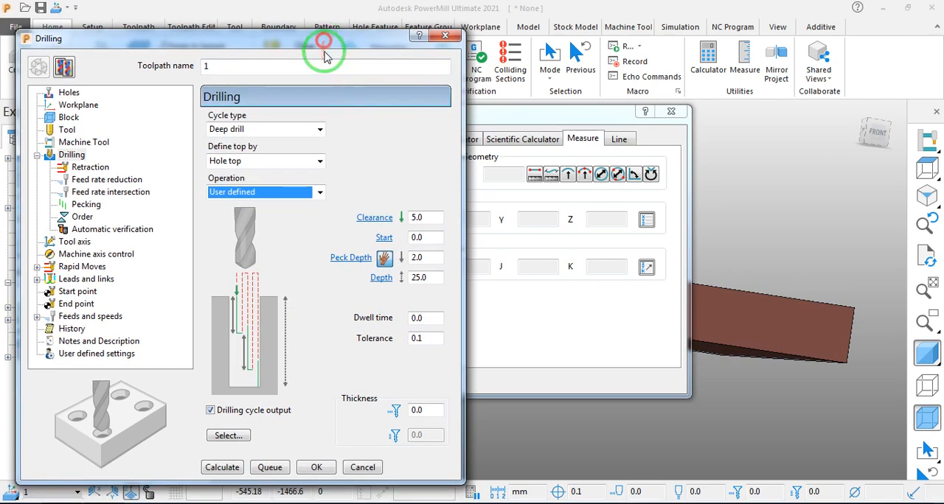
pyautogui.click(53, 130)
pyautogui.click(260, 126)
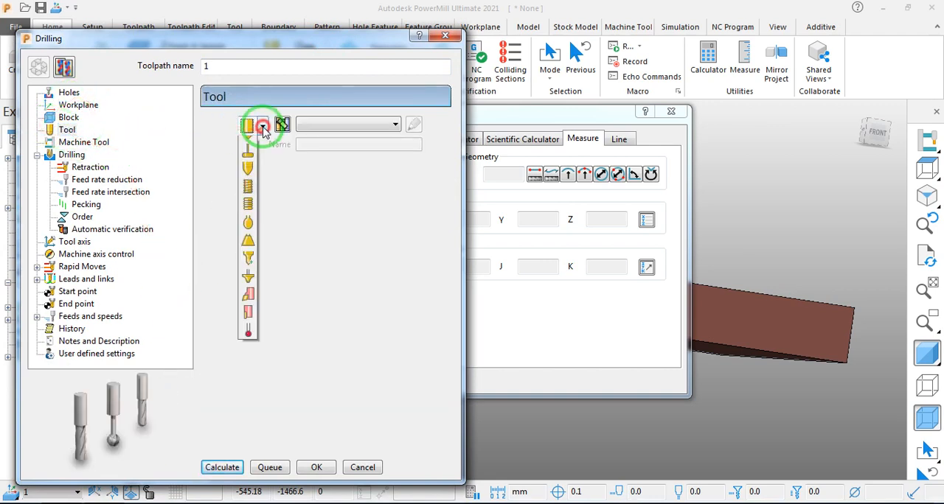
pyautogui.click(667, 112)
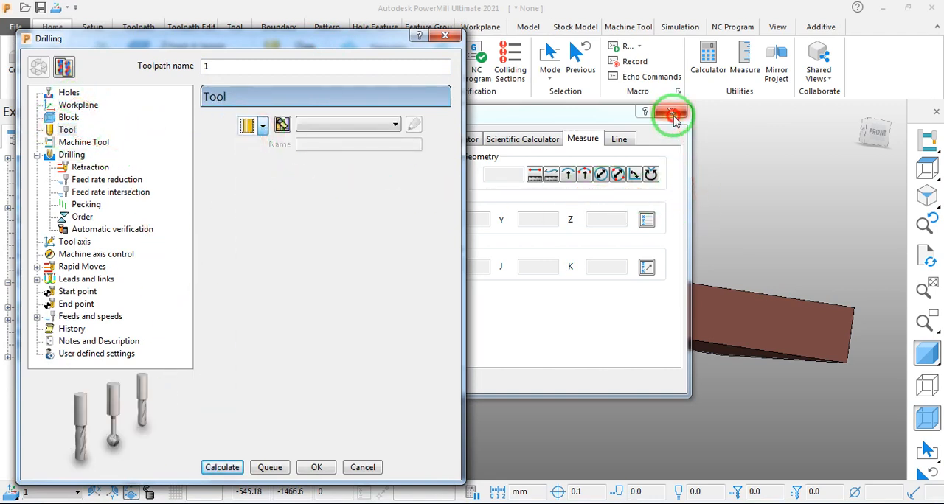
pyautogui.click(601, 176)
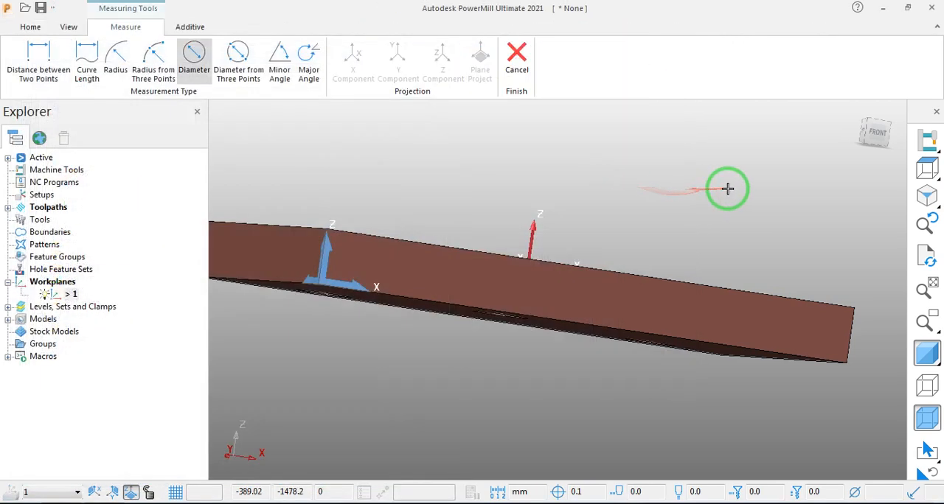
pyautogui.moveTo(727, 190); pyautogui.dragTo(681, 276, button='middle')
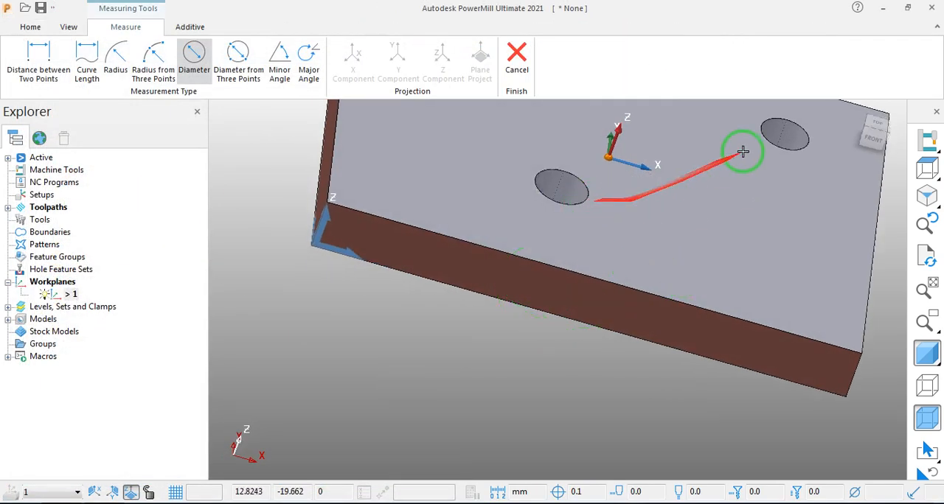
pyautogui.scroll(-4, 689, 264)
pyautogui.scroll(6, 634, 182)
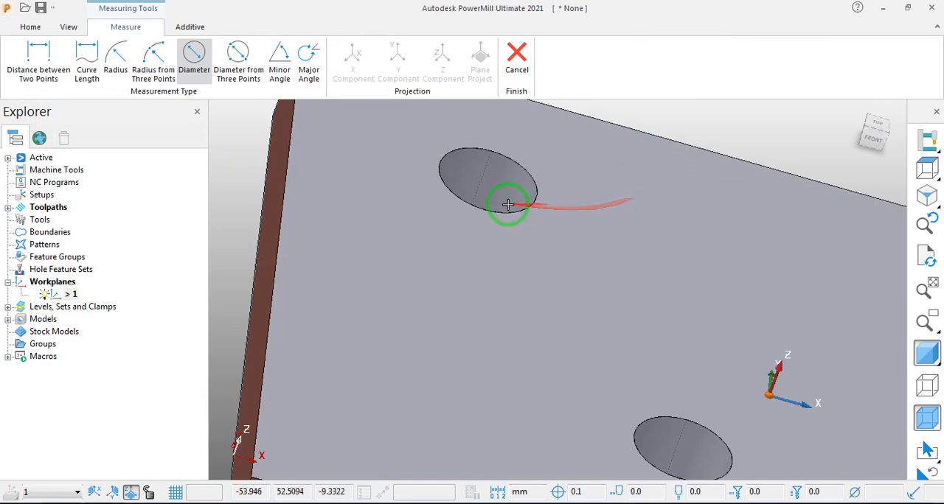
pyautogui.scroll(-3, 499, 200)
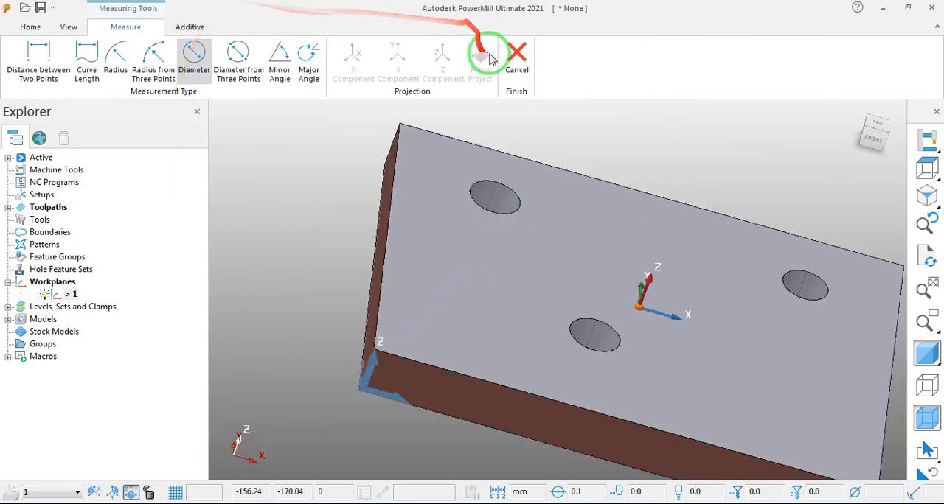
pyautogui.click(516, 56)
pyautogui.click(670, 111)
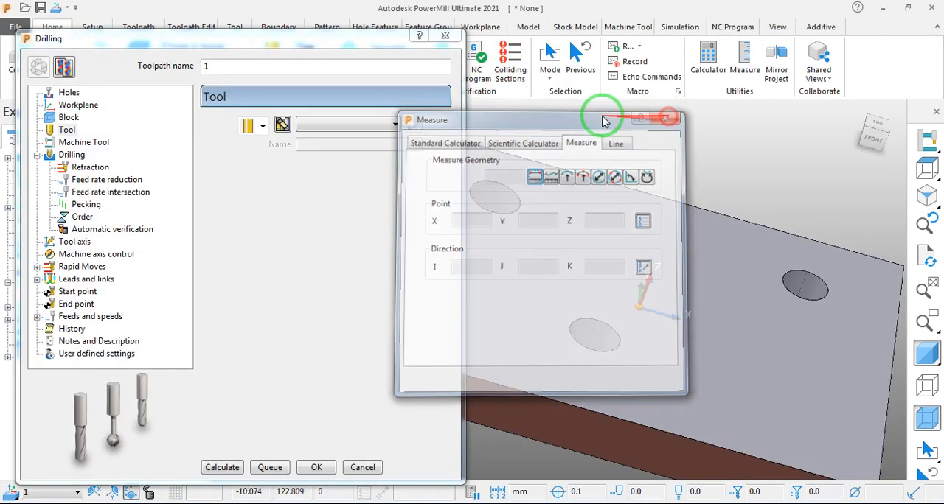
# - Create a drill tool for the toolpath with a diameter of 16 mm
pyautogui.click(68, 117)
pyautogui.click(67, 129)
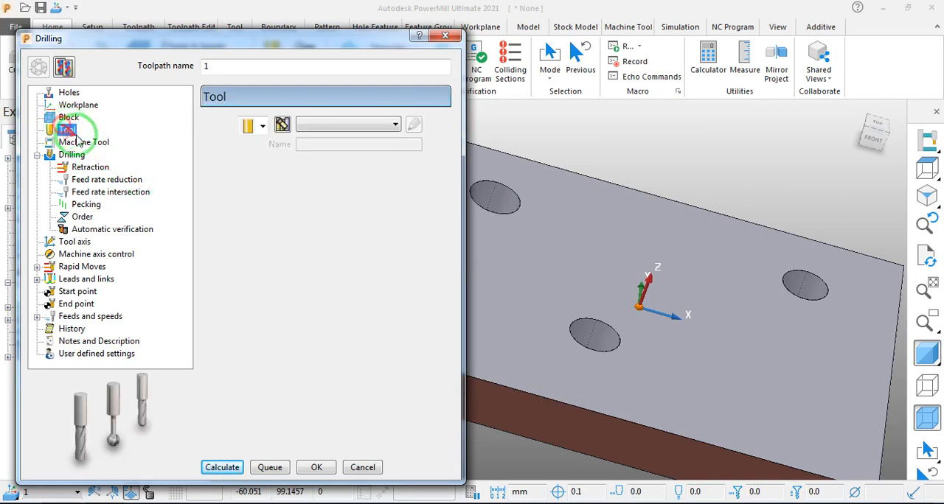
pyautogui.click(262, 126)
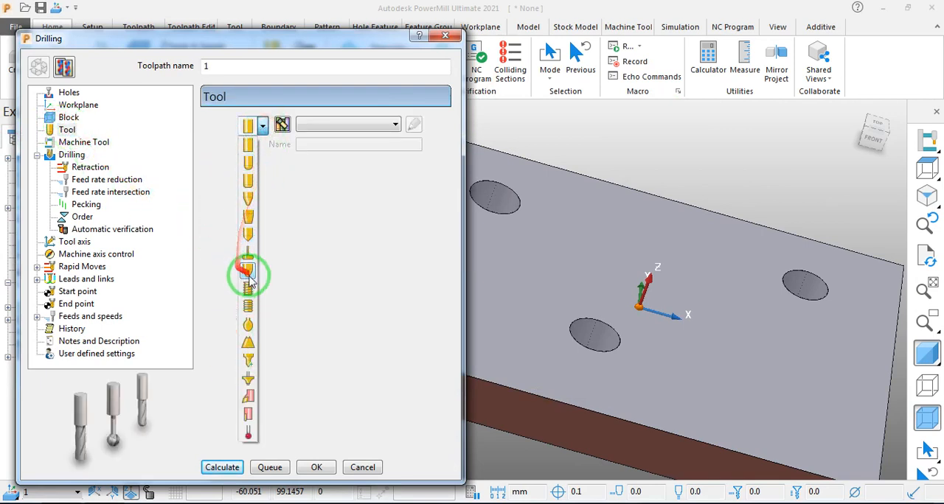
pyautogui.click(251, 252)
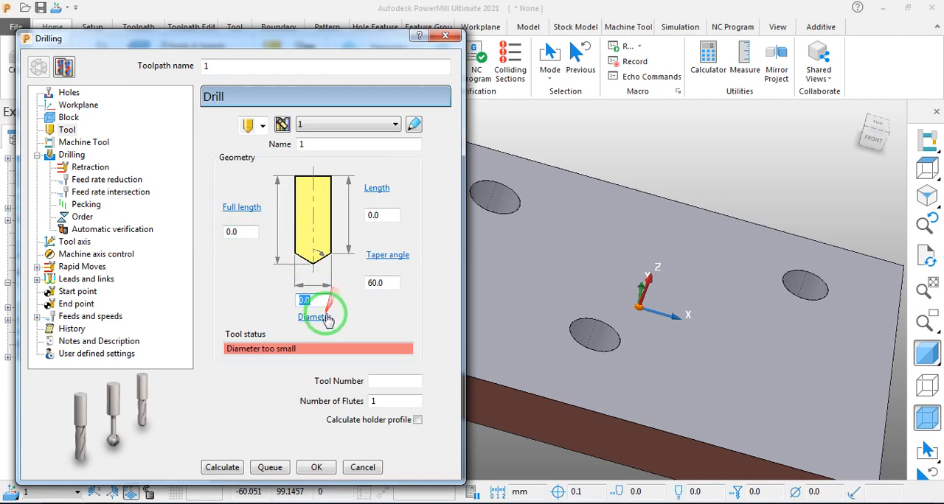
pyautogui.press('Return')
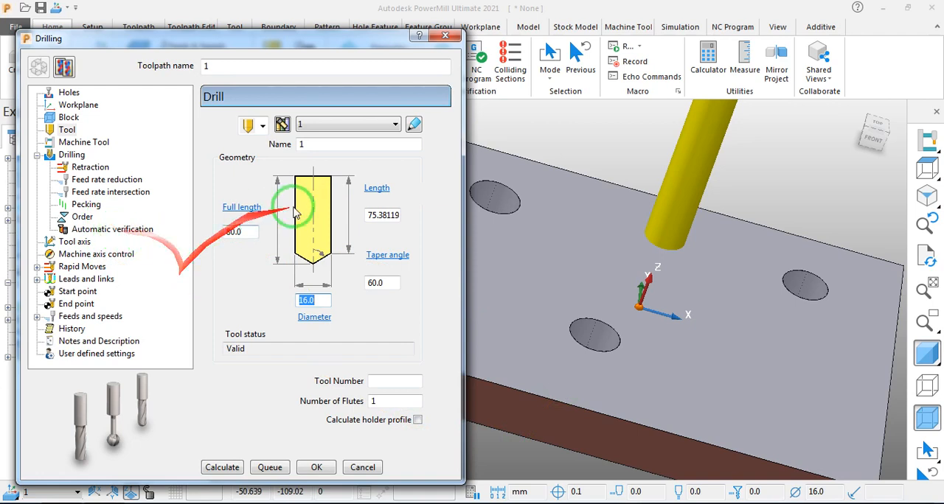
# - Show the drilling toolpath's Holes settings and reveal the plate with its three holes
pyautogui.click(82, 258)
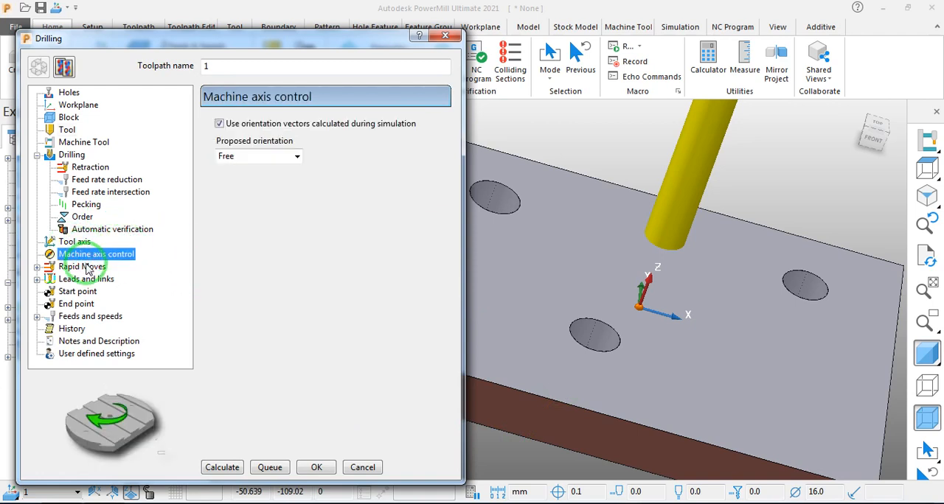
pyautogui.click(67, 96)
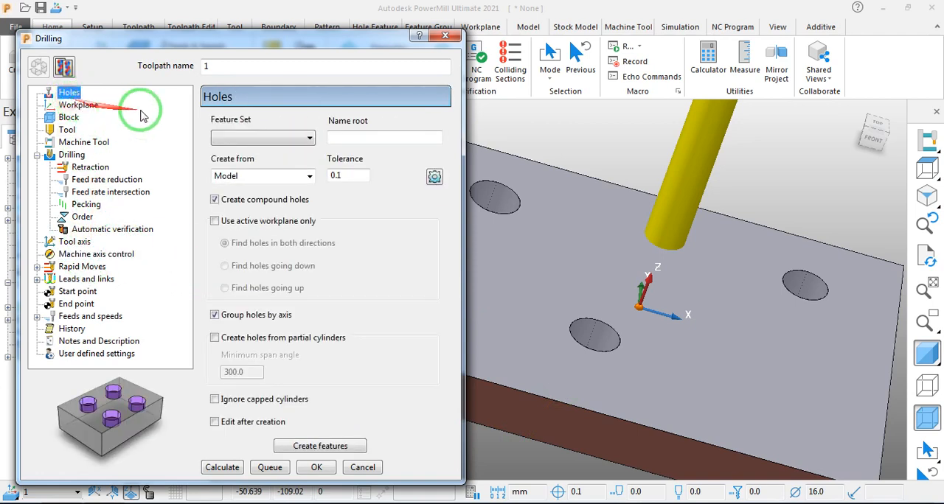
pyautogui.moveTo(272, 38); pyautogui.dragTo(426, 325)
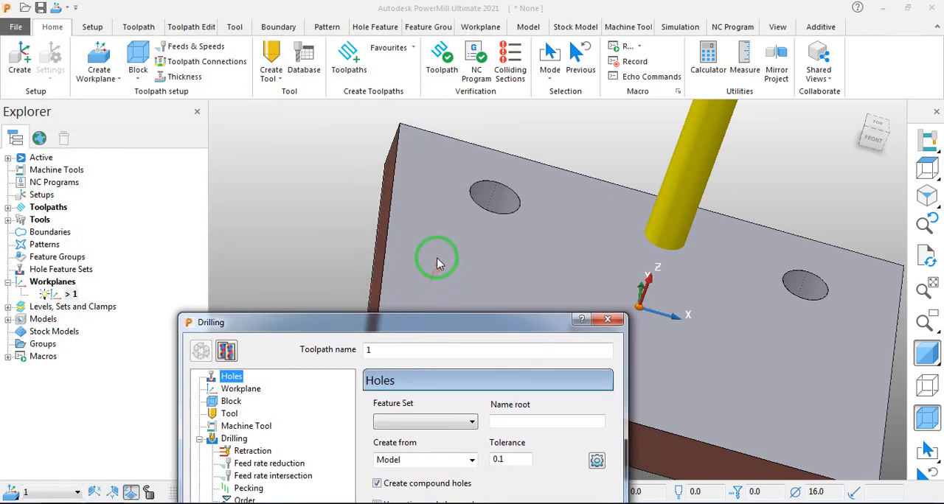
pyautogui.scroll(-3, 396, 223)
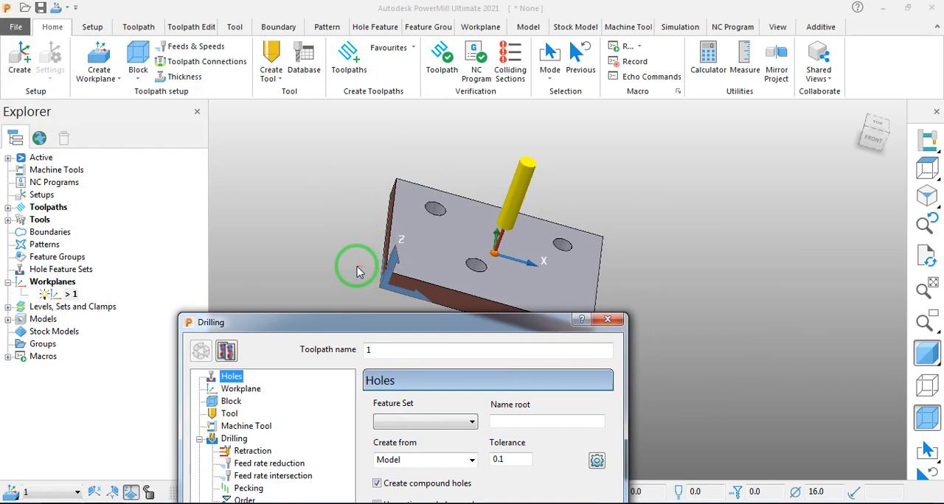
pyautogui.moveTo(449, 255); pyautogui.dragTo(380, 286, button='middle')
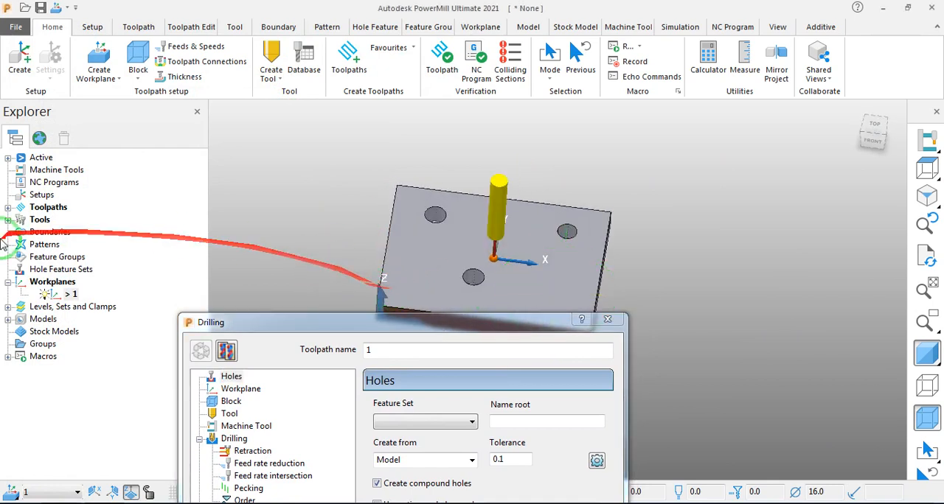
# - Create hole features from the selected inner walls of the plate's three holes, using Model as the source and a 0.1 tolerance
pyautogui.rightClick(63, 274)
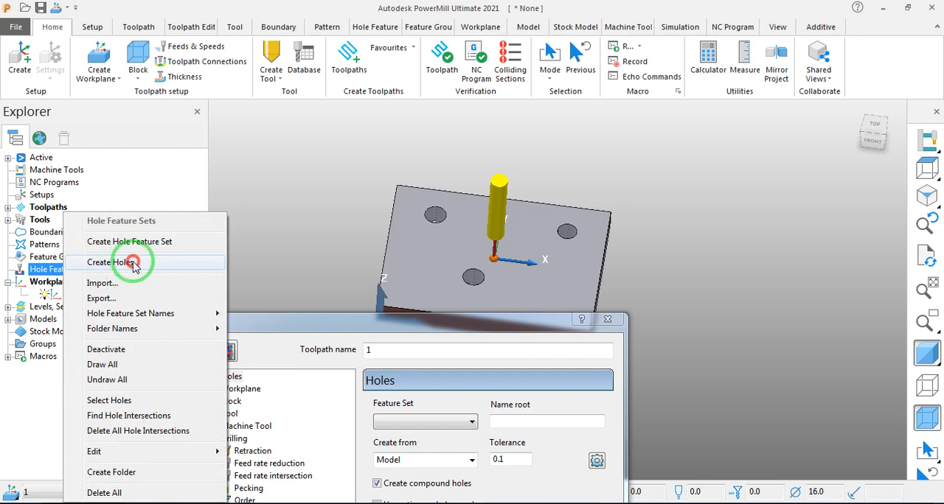
pyautogui.click(118, 262)
pyautogui.moveTo(347, 244); pyautogui.dragTo(561, 310, button='middle')
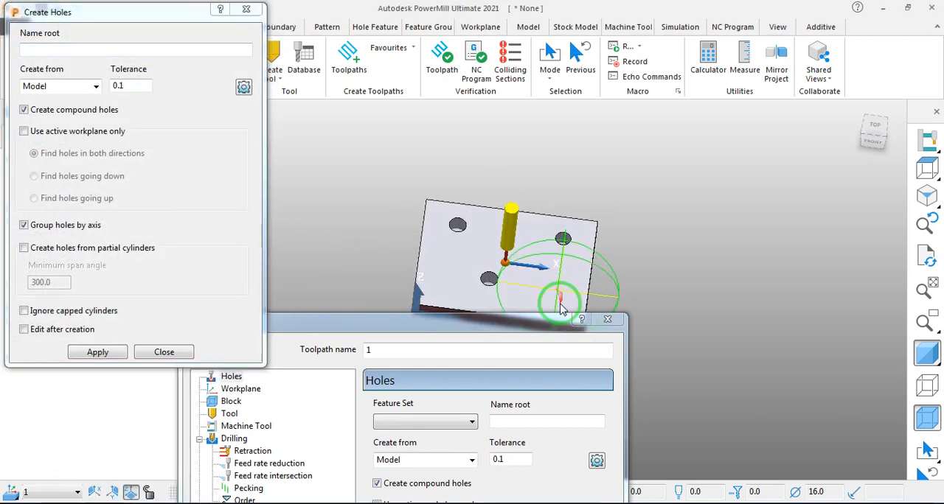
pyautogui.scroll(5, 492, 234)
pyautogui.scroll(-4, 493, 192)
pyautogui.scroll(6, 480, 277)
pyautogui.scroll(-3, 479, 276)
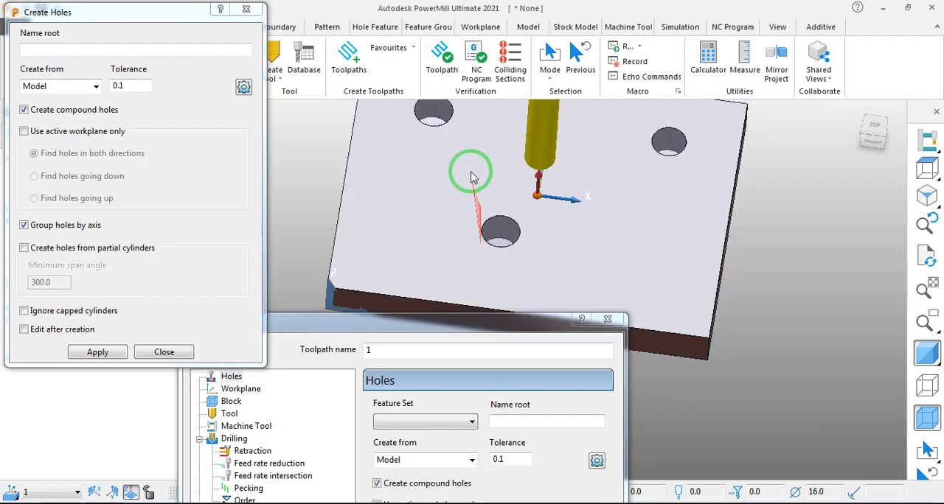
pyautogui.moveTo(472, 177); pyautogui.dragTo(558, 239, button='middle')
pyautogui.scroll(3, 460, 118)
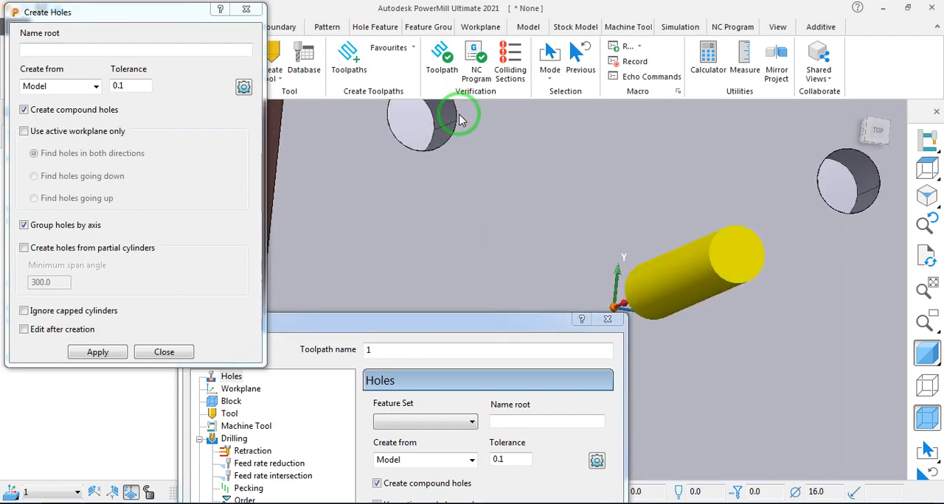
pyautogui.scroll(-2, 432, 148)
pyautogui.scroll(3, 443, 150)
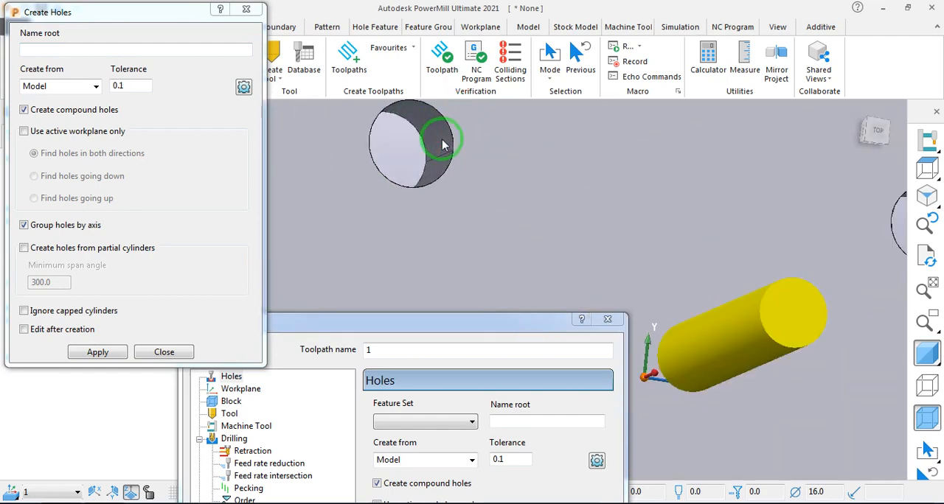
pyautogui.scroll(1, 434, 166)
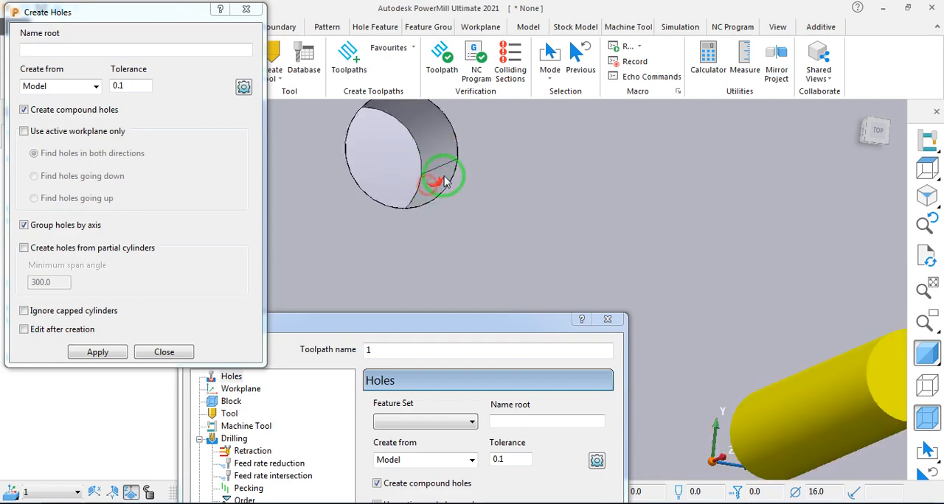
pyautogui.scroll(-4, 442, 203)
pyautogui.scroll(3, 479, 269)
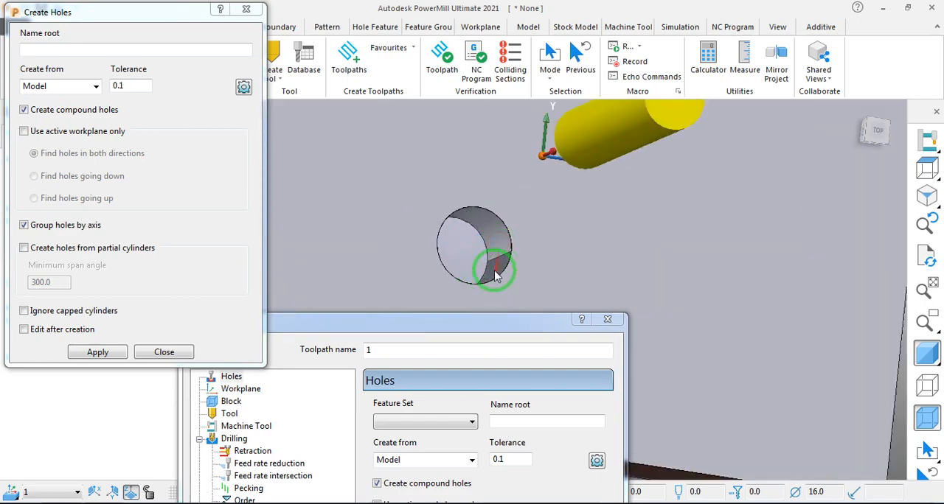
pyautogui.scroll(-3, 490, 270)
pyautogui.scroll(4, 516, 250)
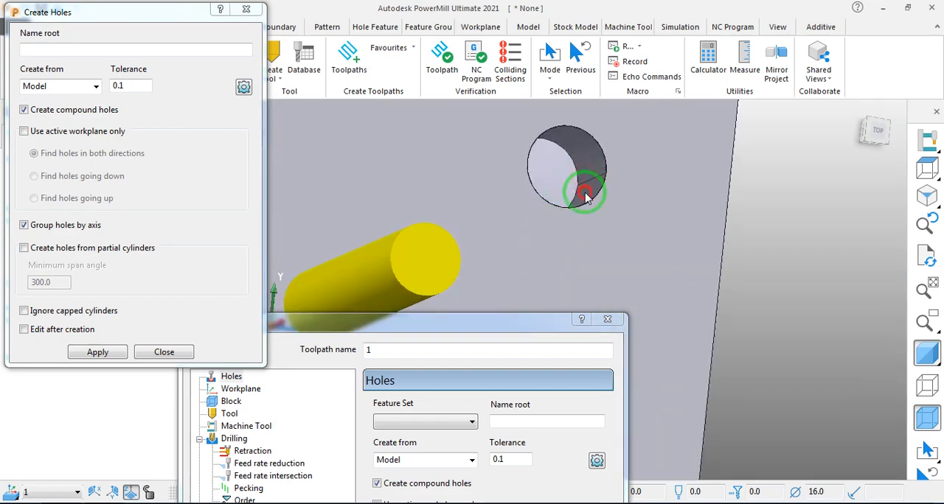
pyautogui.click(111, 352)
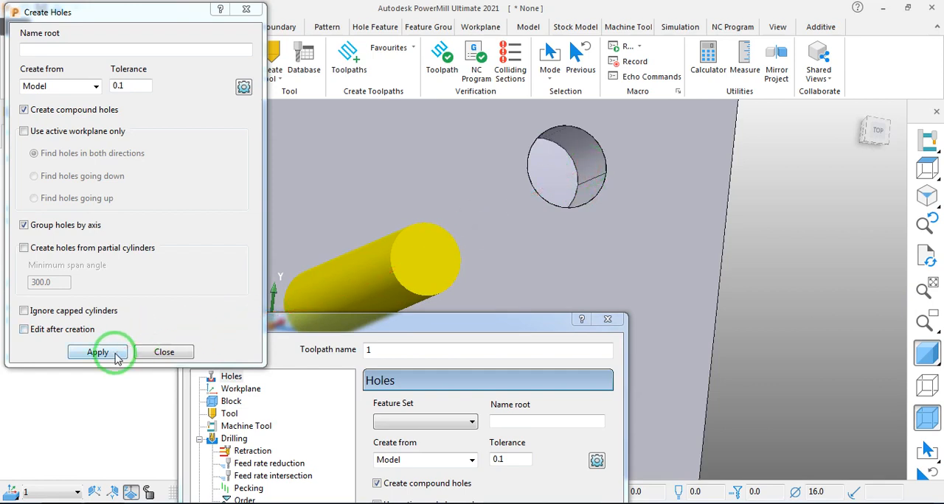
pyautogui.scroll(-5, 421, 220)
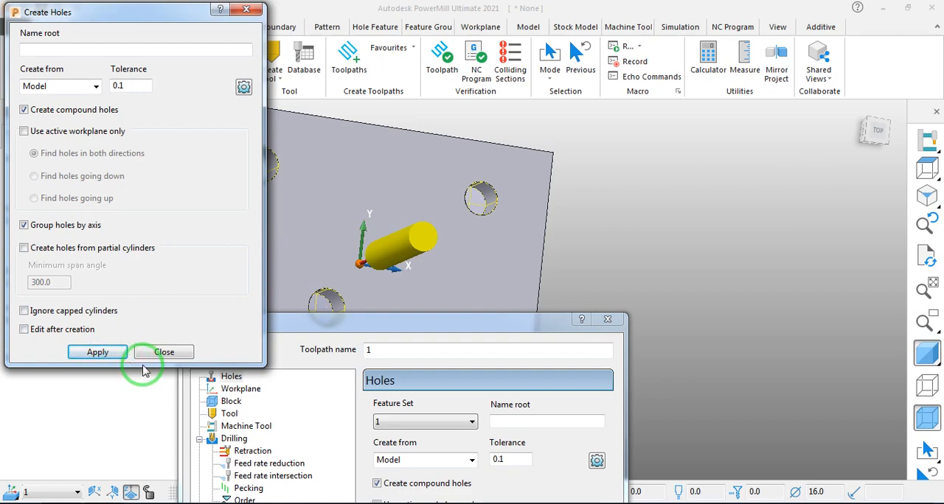
pyautogui.moveTo(394, 265); pyautogui.dragTo(415, 262, button='middle')
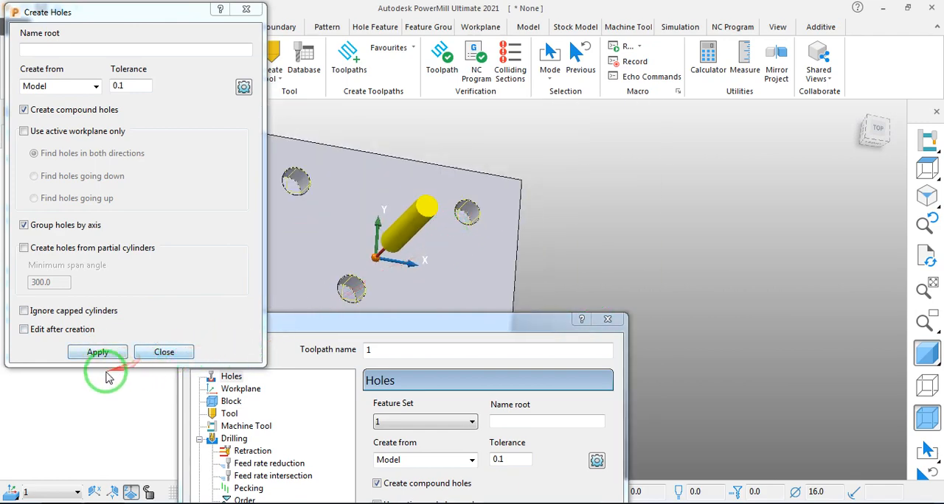
pyautogui.click(168, 353)
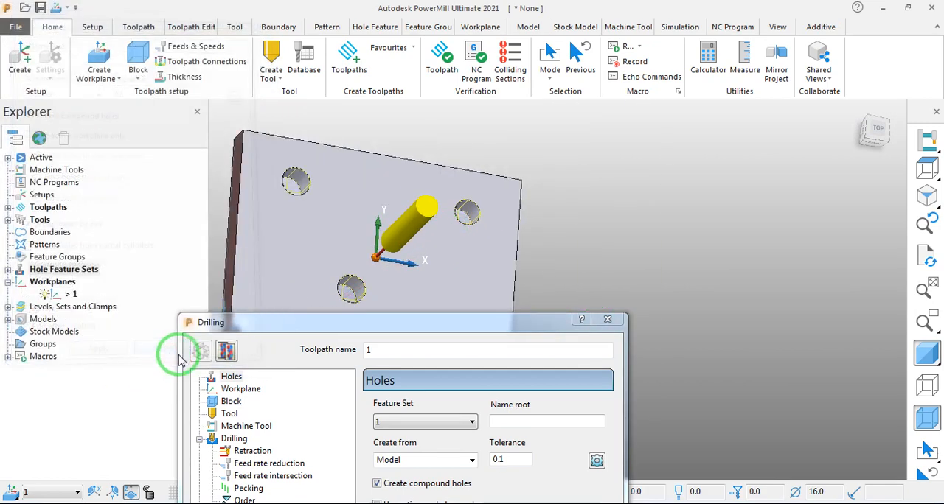
# - Choose hole feature set 1 as the feature set for the drilling toolpath
pyautogui.scroll(-3, 400, 291)
pyautogui.scroll(3, 375, 286)
pyautogui.moveTo(365, 324); pyautogui.dragTo(353, 163)
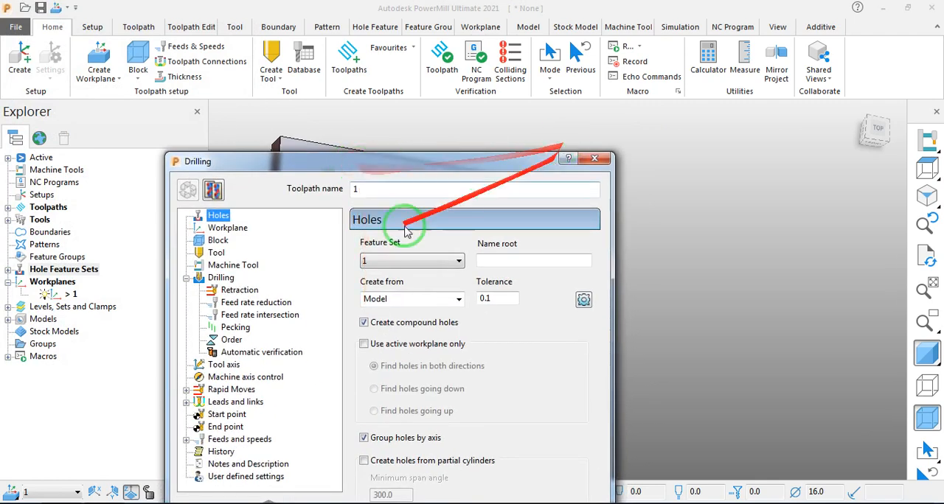
pyautogui.click(374, 265)
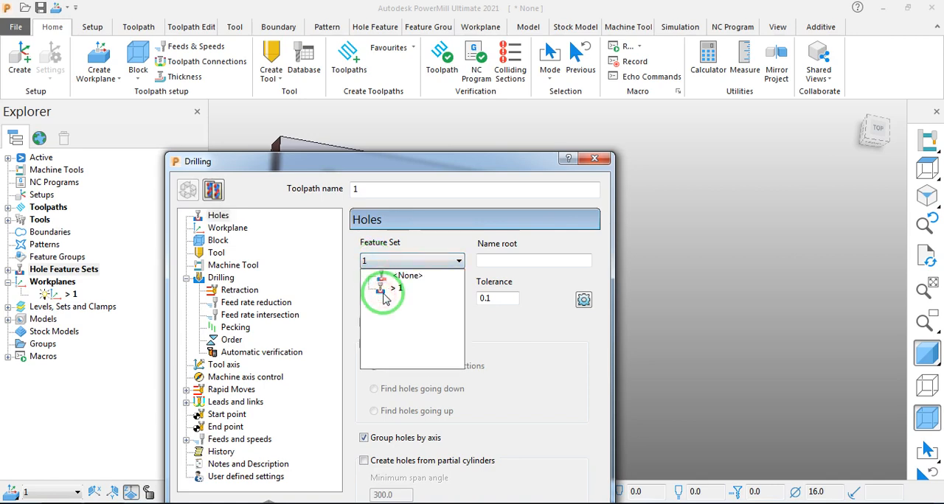
pyautogui.click(383, 297)
pyautogui.moveTo(337, 161); pyautogui.dragTo(412, 75)
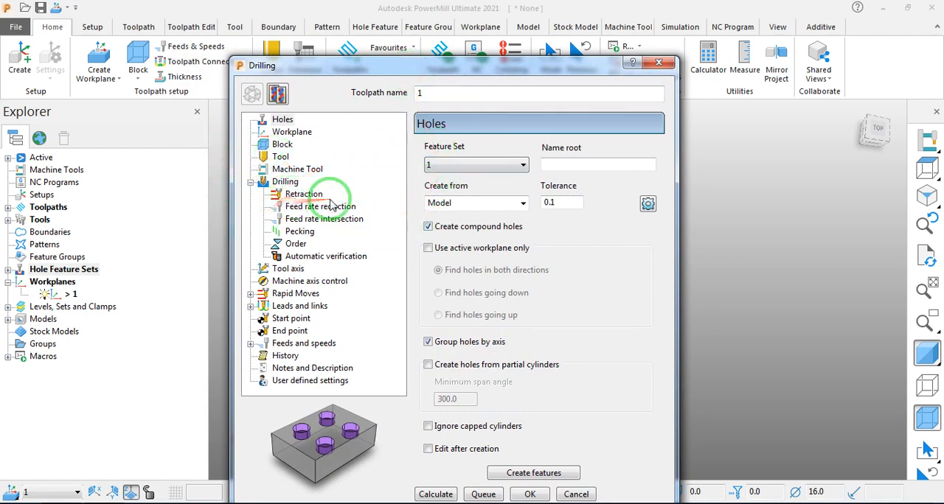
# - Set the rapid moves' safe-area workplane to 1 and calculate the rapid and plunge heights from the block and model
pyautogui.click(294, 294)
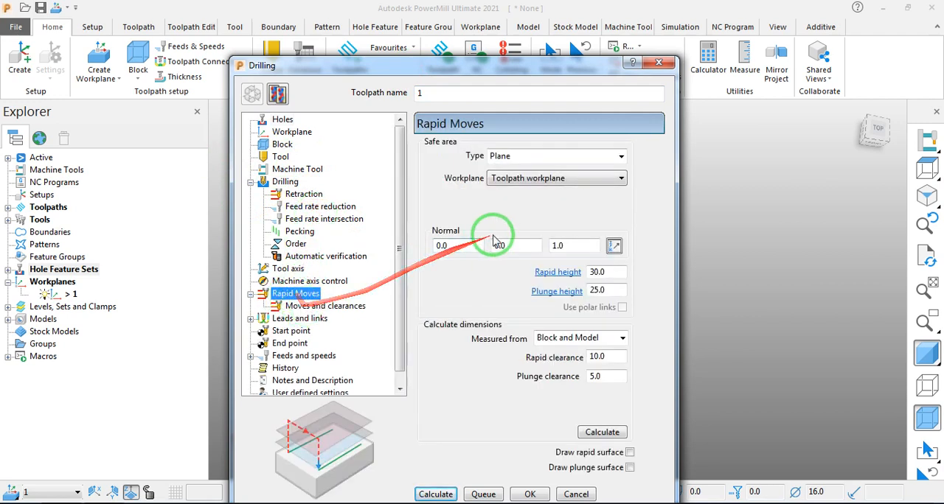
pyautogui.click(505, 177)
pyautogui.click(513, 220)
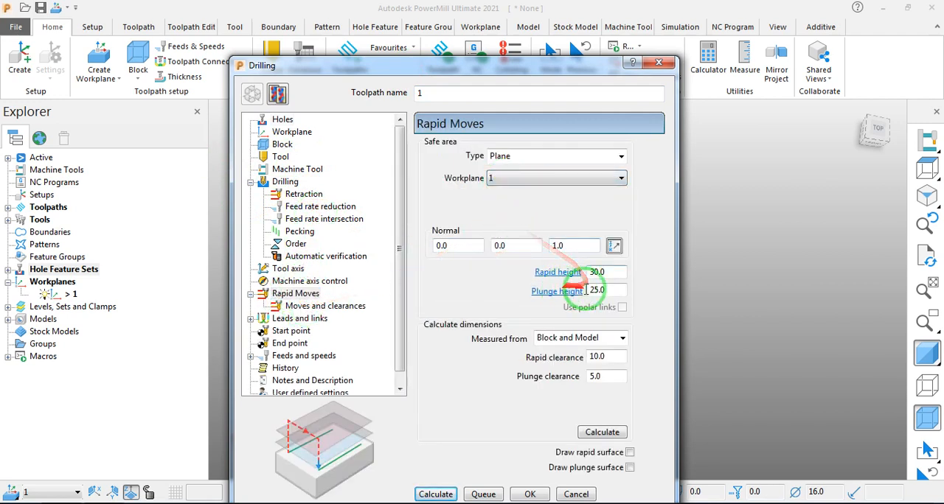
pyautogui.click(614, 432)
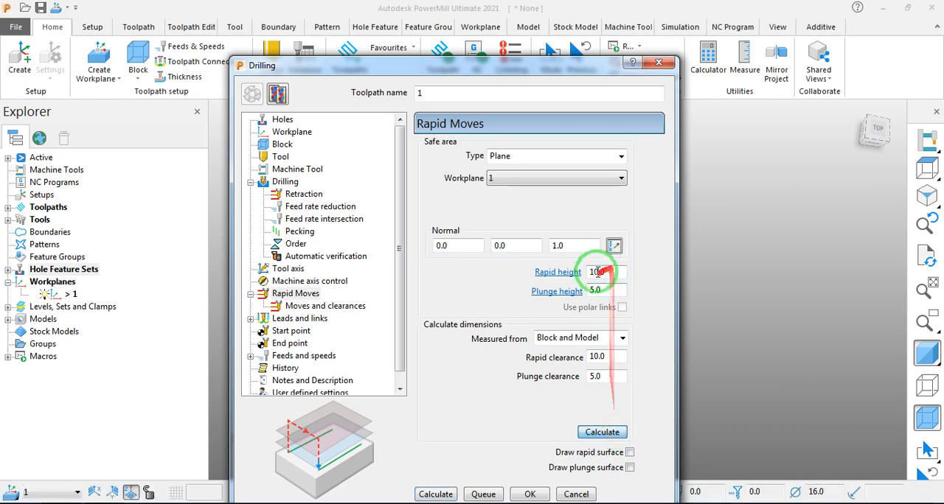
# - Set the toolpath's rapid height to 100 mm
pyautogui.doubleClick(599, 273)
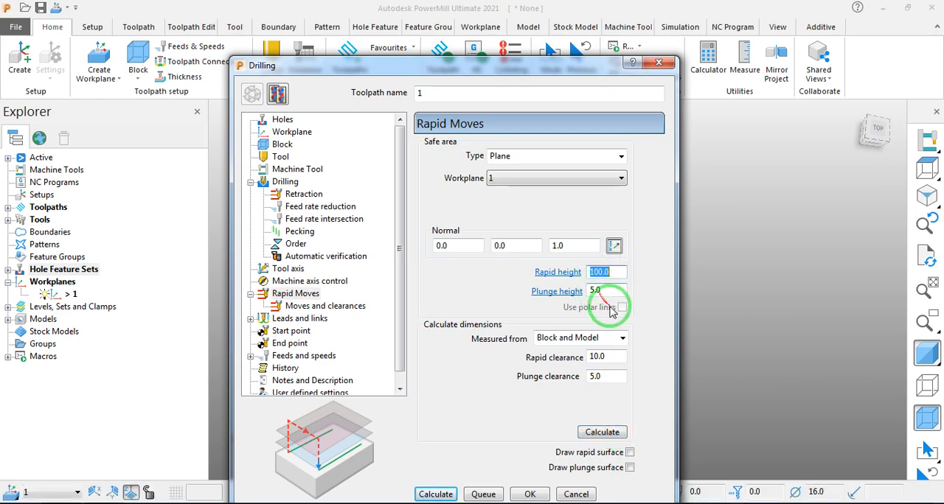
pyautogui.moveTo(402, 313); pyautogui.dragTo(391, 356)
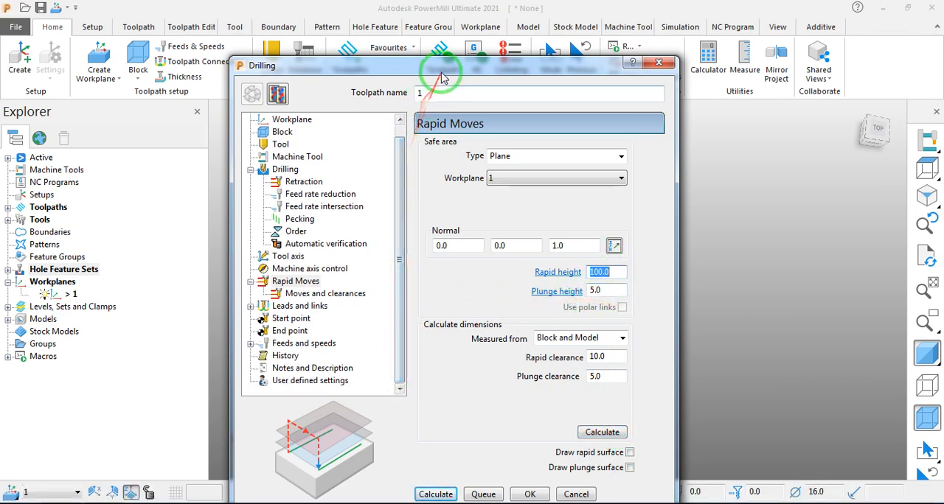
pyautogui.moveTo(453, 67); pyautogui.dragTo(328, 47)
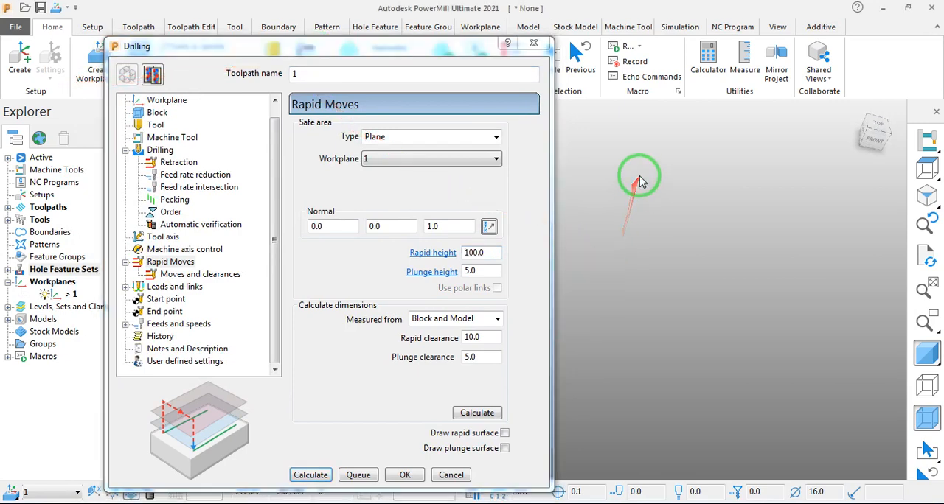
pyautogui.moveTo(408, 60); pyautogui.dragTo(387, 20)
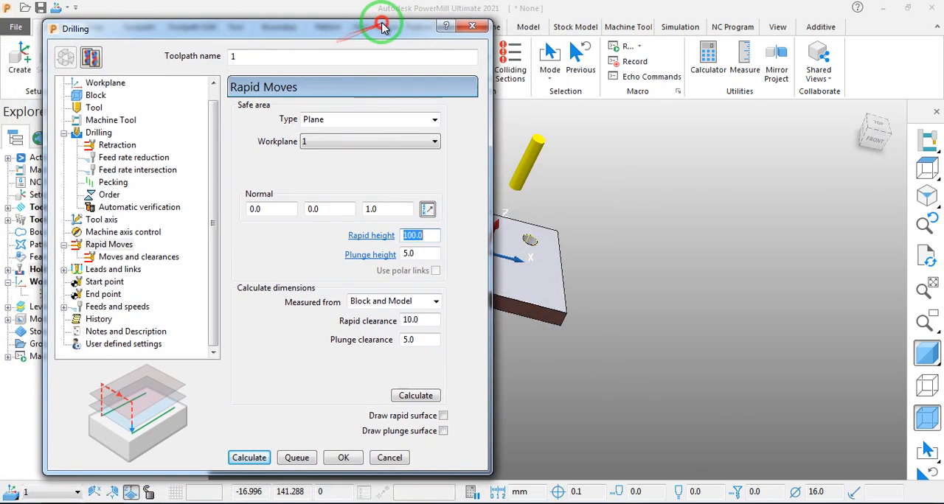
# - Review the toolpath's clearance, leads and links, and start point settings
pyautogui.click(114, 257)
pyautogui.click(112, 270)
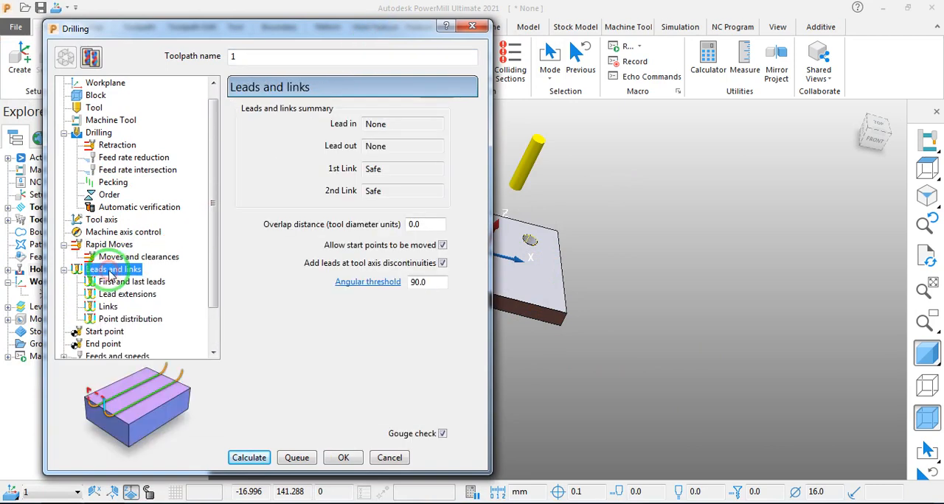
pyautogui.click(111, 283)
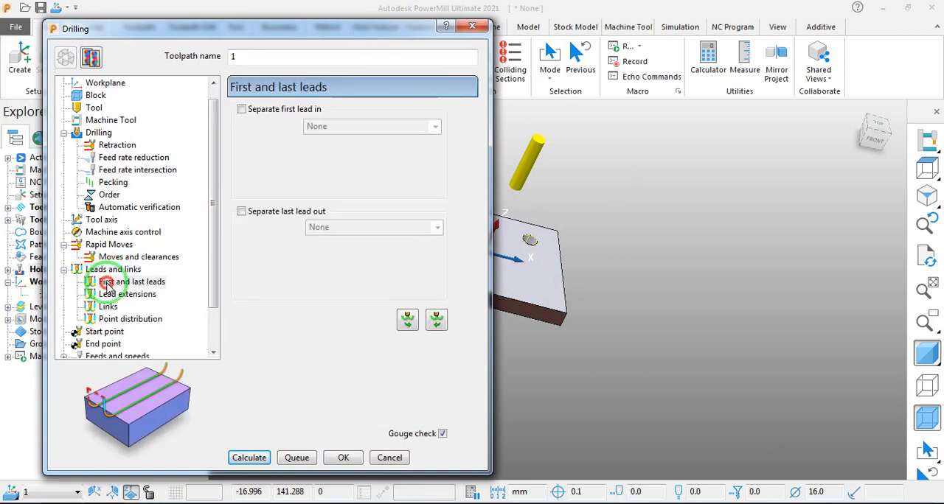
pyautogui.click(104, 321)
pyautogui.click(104, 332)
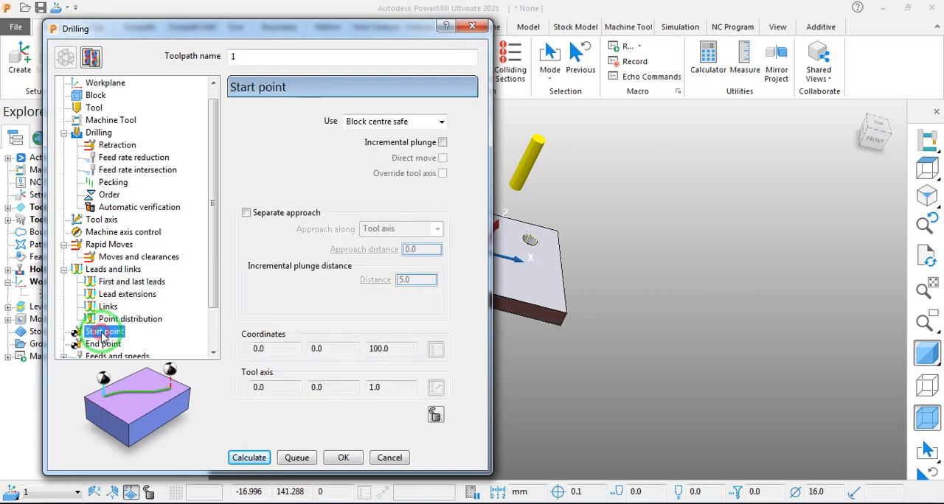
pyautogui.scroll(-2, 200, 288)
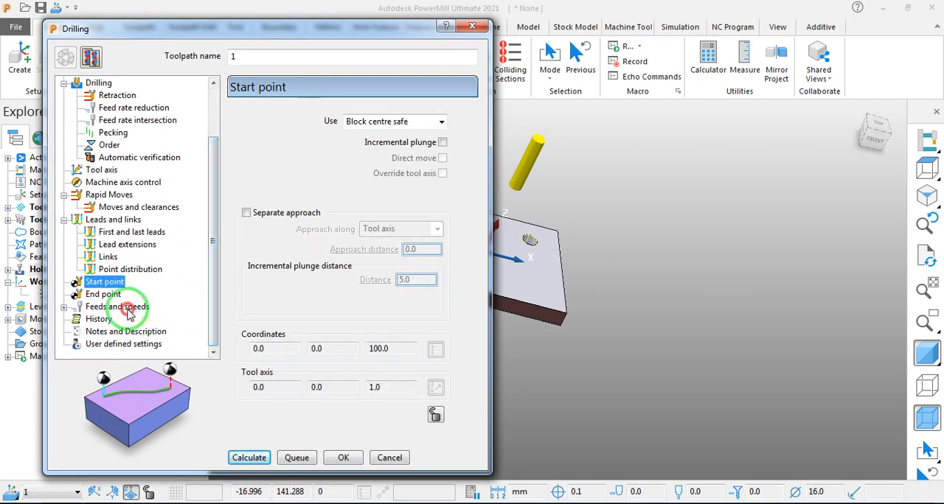
# - Set the drilling toolpath's spindle speed to 600 rpm and both its cutting and plunging feed rates to 30 mm/min
pyautogui.click(127, 307)
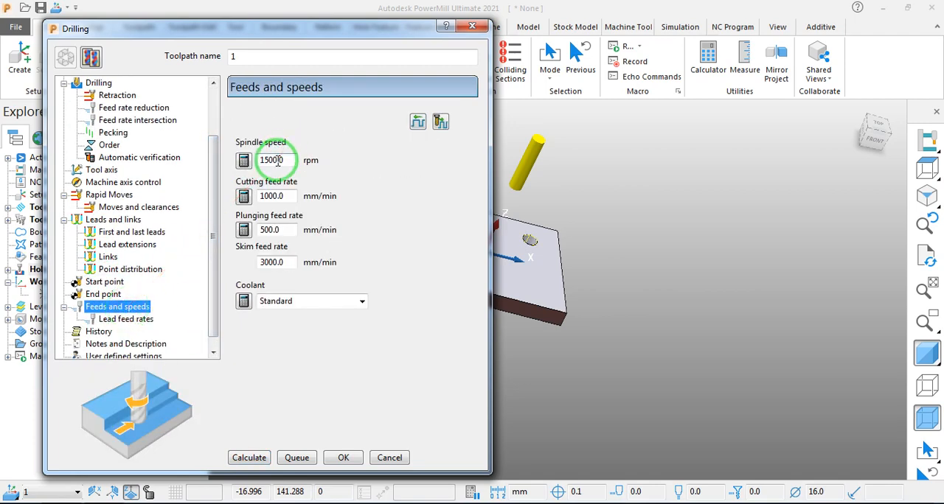
pyautogui.click(251, 198)
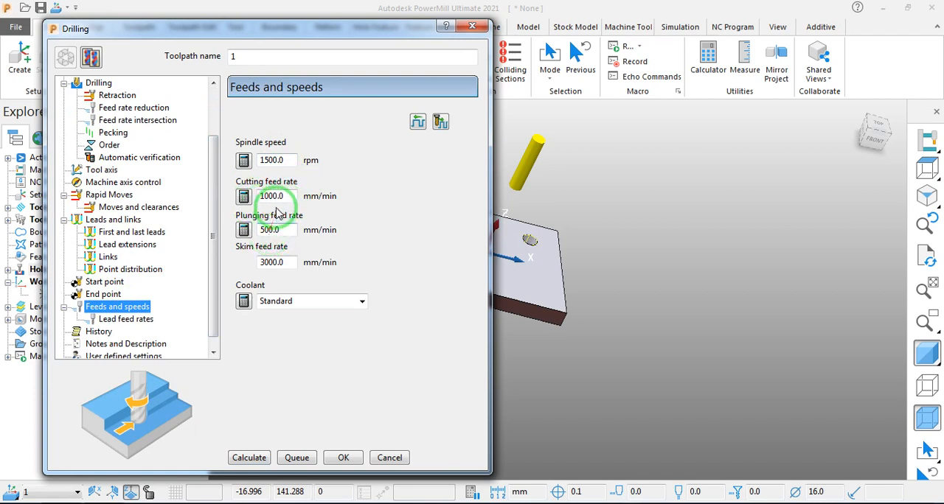
pyautogui.doubleClick(273, 160)
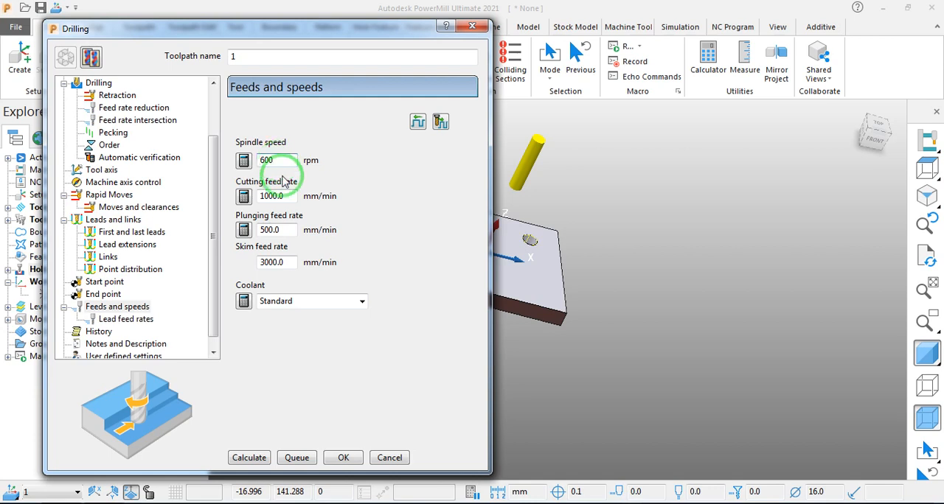
pyautogui.click(270, 196)
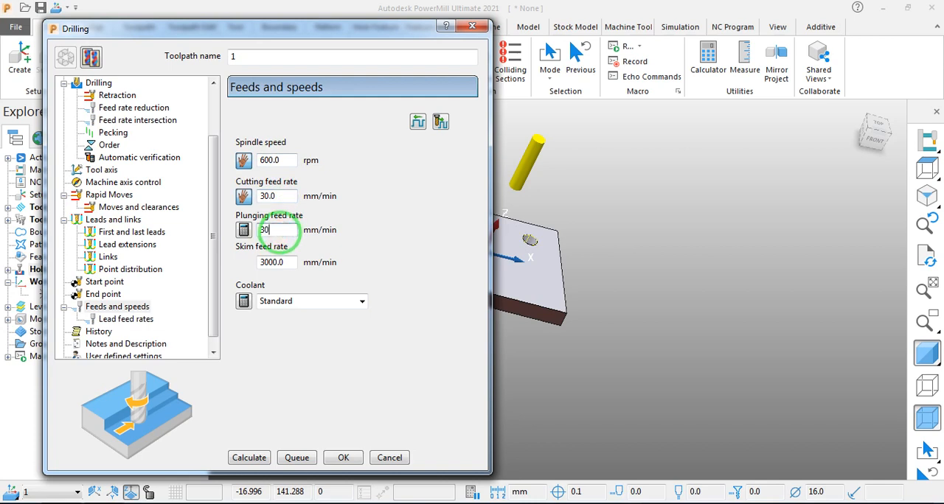
pyautogui.click(271, 208)
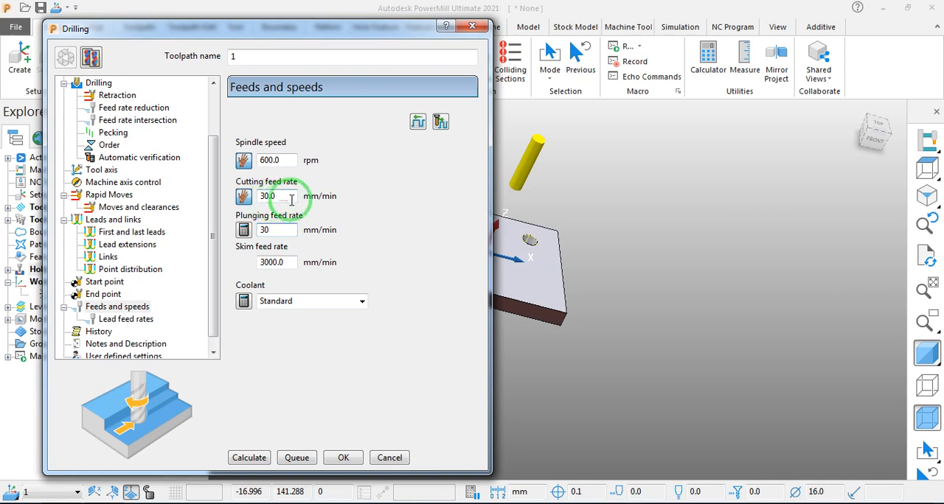
pyautogui.moveTo(281, 198); pyautogui.dragTo(266, 210)
pyautogui.click(258, 196)
pyautogui.click(269, 197)
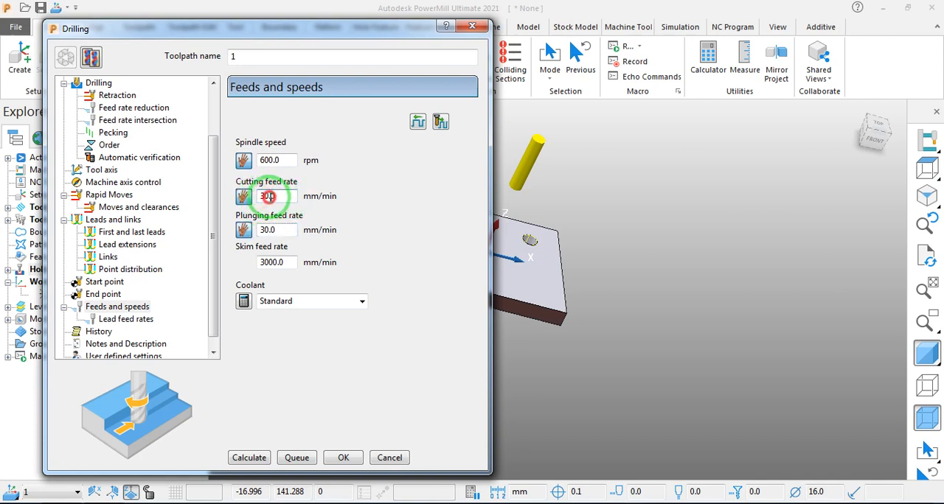
pyautogui.doubleClick(267, 196)
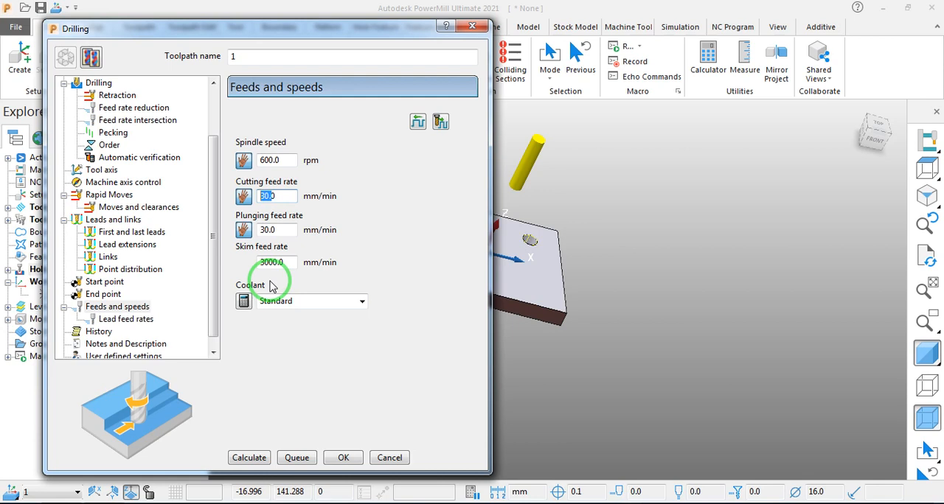
pyautogui.click(320, 198)
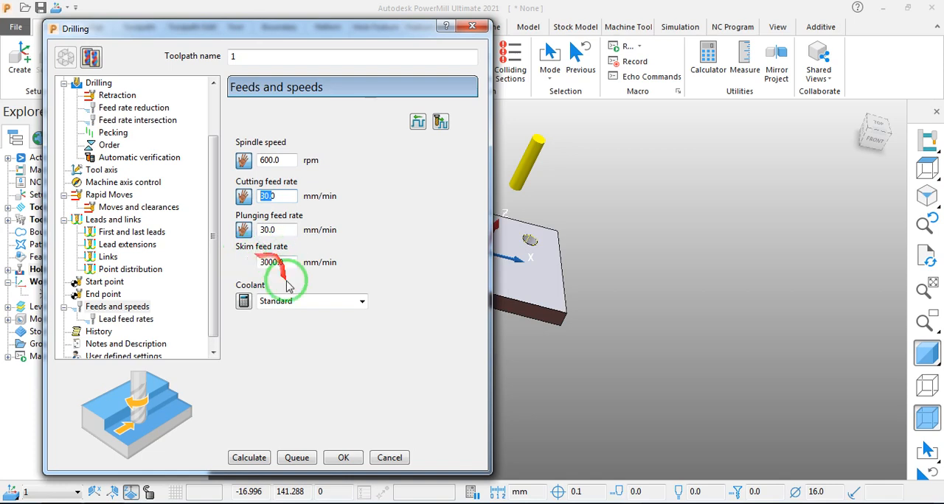
# - Calculate the drilling toolpath and inspect its moves over the plate's holes
pyautogui.scroll(-1, 207, 317)
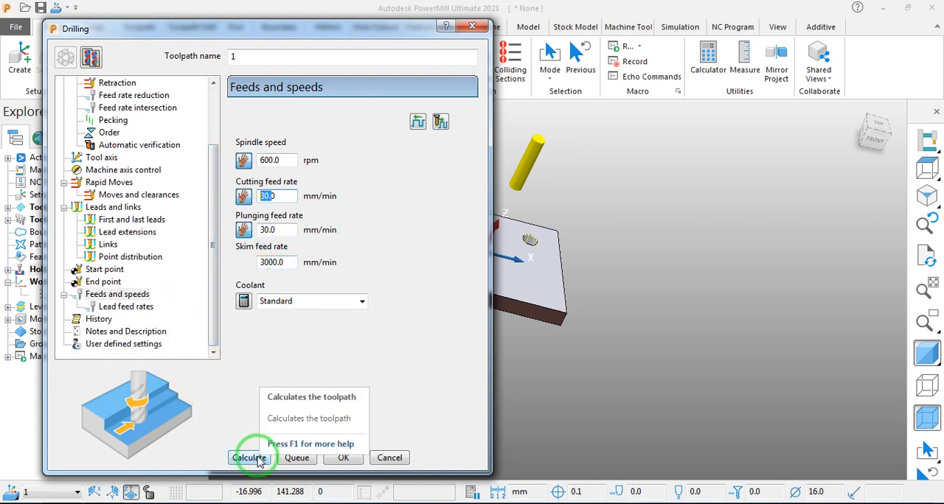
pyautogui.click(257, 459)
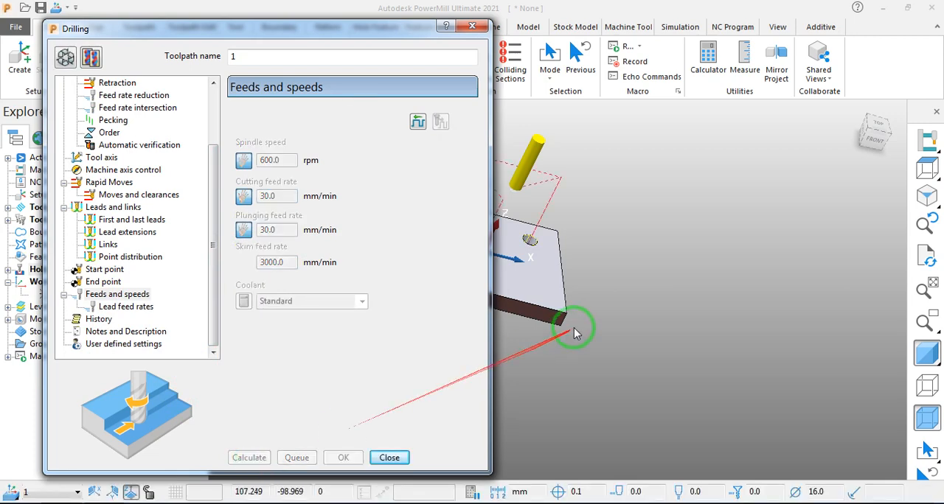
pyautogui.moveTo(550, 319); pyautogui.dragTo(565, 238, button='middle')
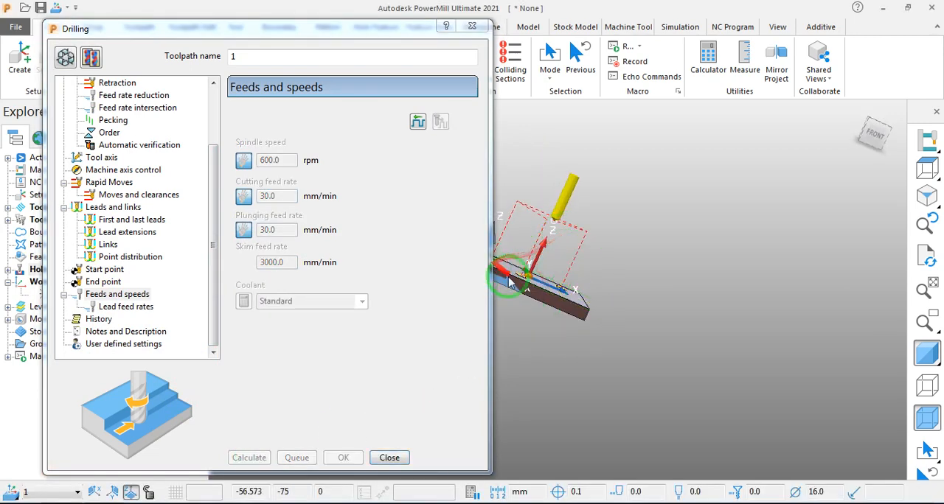
pyautogui.scroll(-3, 525, 291)
pyautogui.scroll(6, 531, 295)
pyautogui.moveTo(600, 158); pyautogui.dragTo(536, 219, button='middle')
pyautogui.scroll(-4, 572, 210)
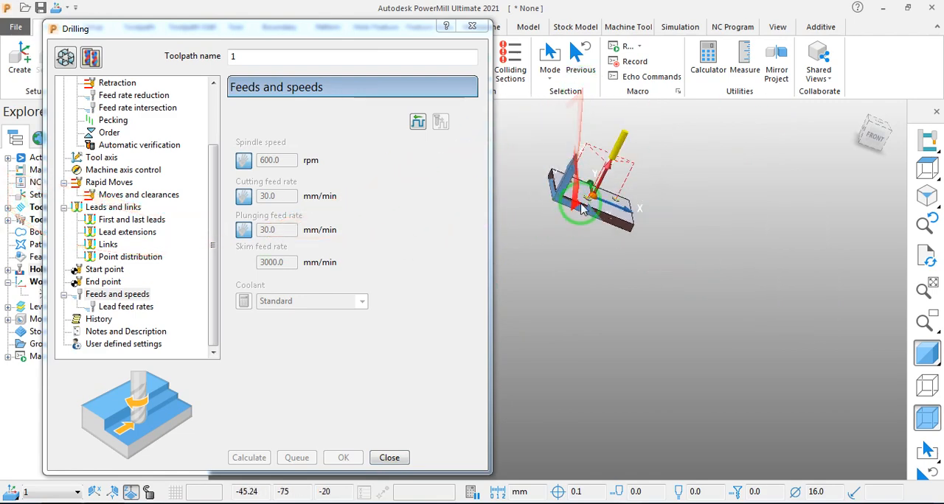
# - Review the calculated toolpath's rapid move heights and its moves and clearances settings
pyautogui.click(109, 182)
pyautogui.click(131, 196)
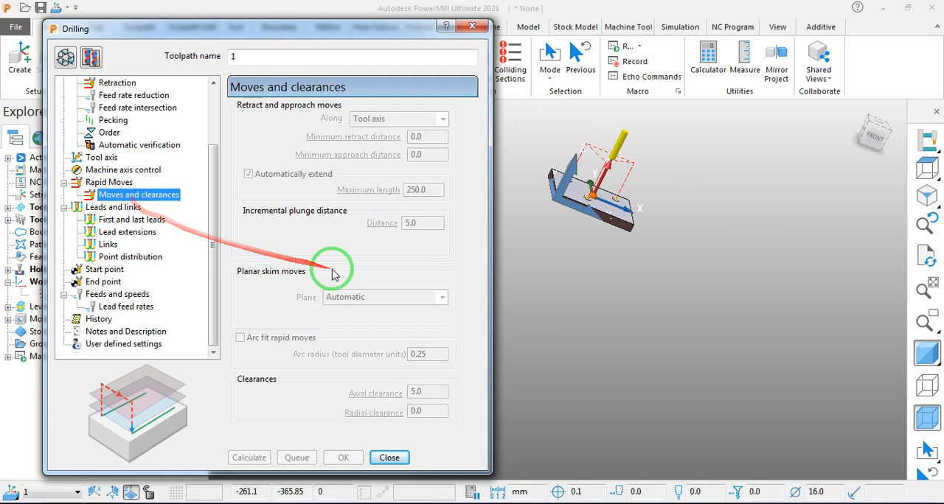
pyautogui.click(109, 182)
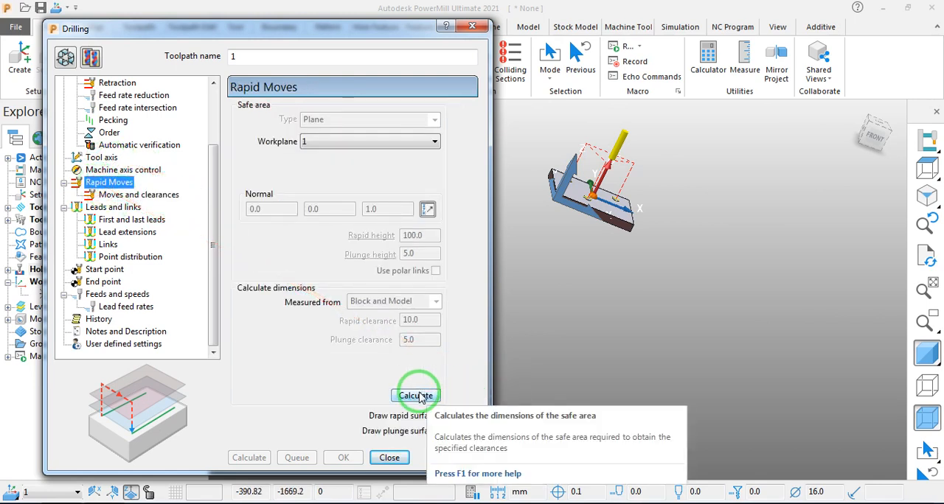
pyautogui.click(133, 195)
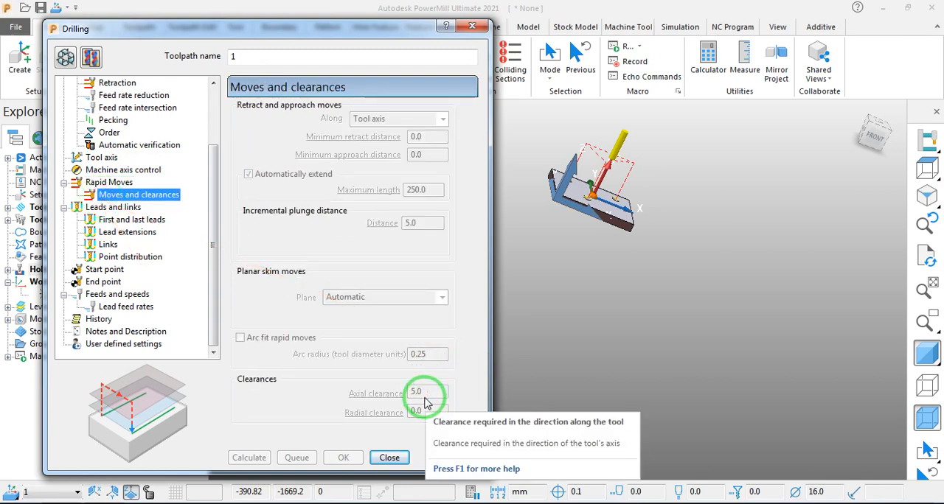
pyautogui.moveTo(558, 289)
pyautogui.mouseDown(button='middle')
pyautogui.moveTo(531, 277)
pyautogui.moveTo(579, 278)
pyautogui.moveTo(566, 280)
pyautogui.mouseUp(button='middle')
# - Make the toolpath editable, enter an axial clearance of 5 mm and recalculate it
pyautogui.click(65, 58)
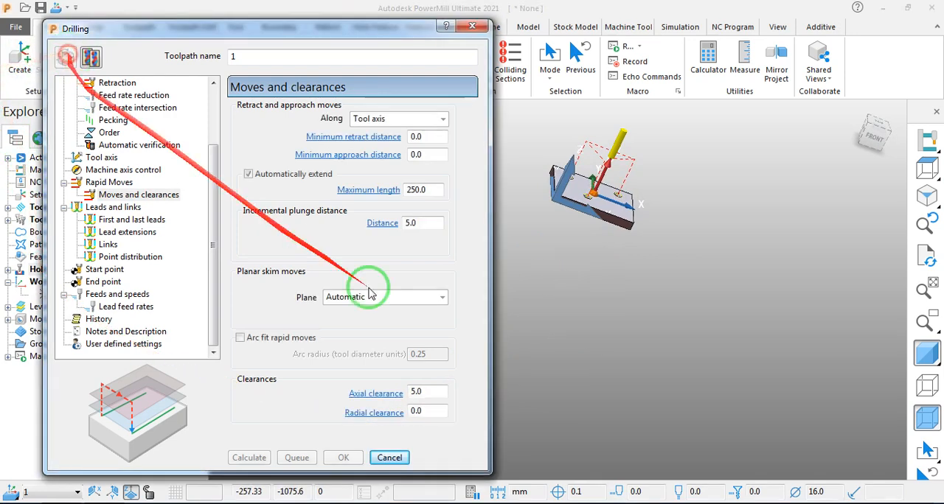
pyautogui.click(428, 396)
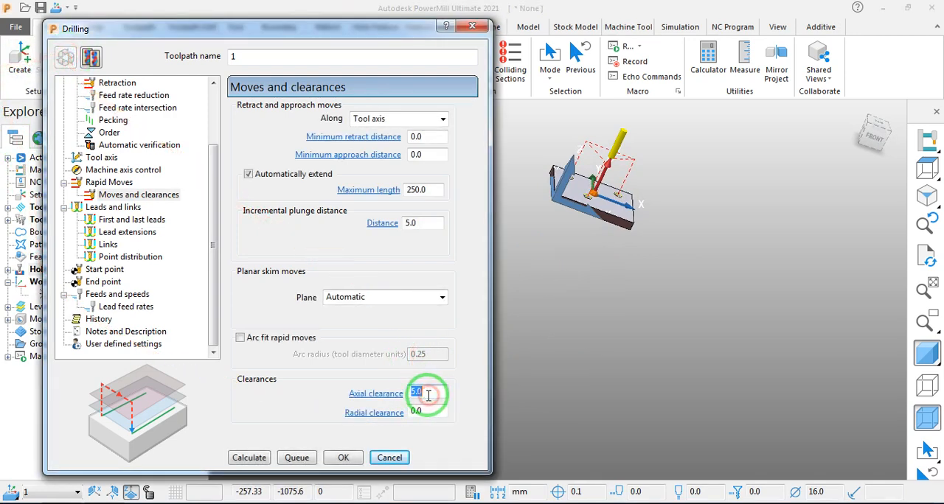
pyautogui.scroll(5, 613, 179)
pyautogui.scroll(-3, 611, 195)
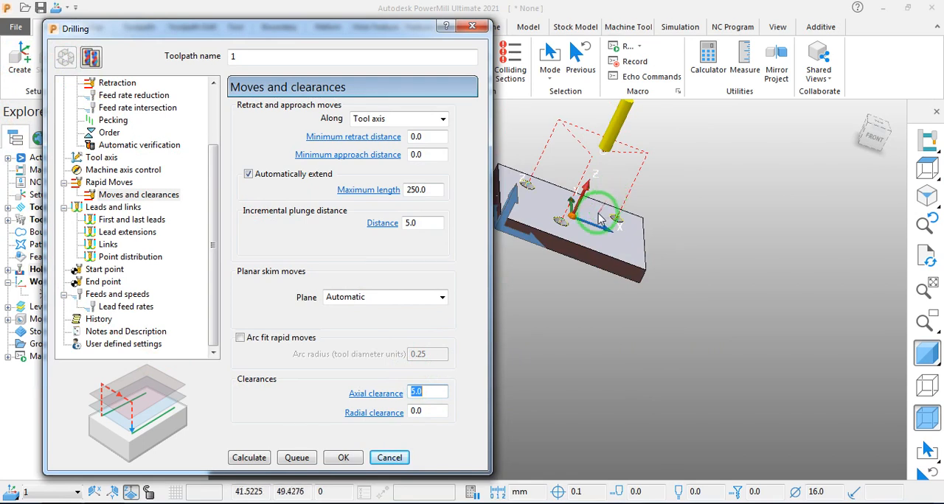
pyautogui.moveTo(601, 219)
pyautogui.mouseDown(button='middle')
pyautogui.moveTo(606, 243)
pyautogui.moveTo(614, 225)
pyautogui.mouseUp(button='middle')
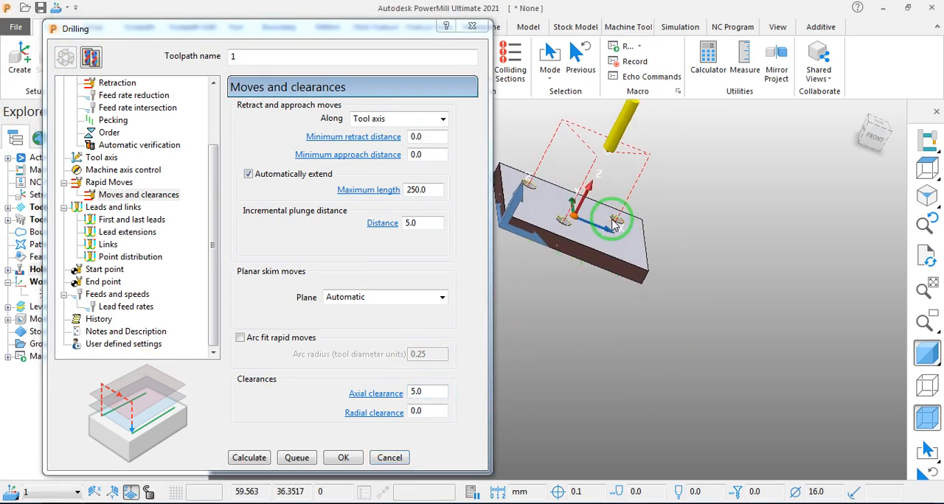
pyautogui.click(434, 391)
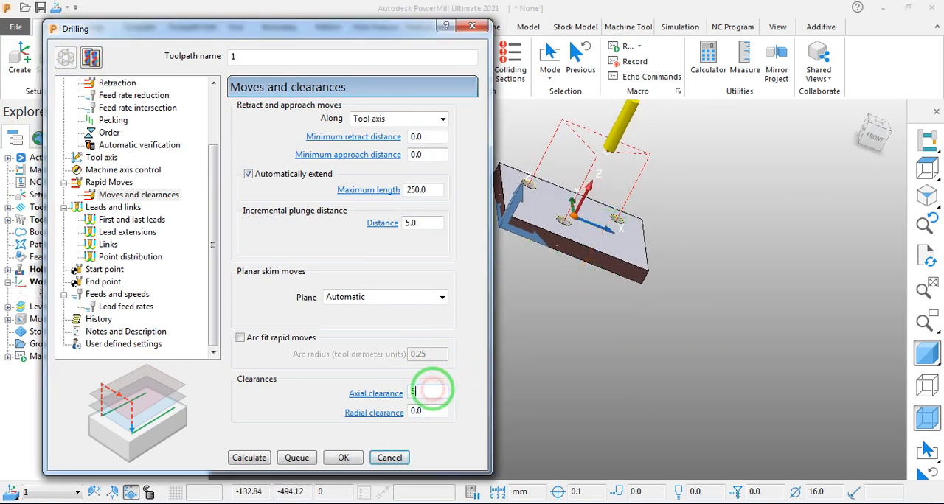
pyautogui.write('5')
pyautogui.click(249, 458)
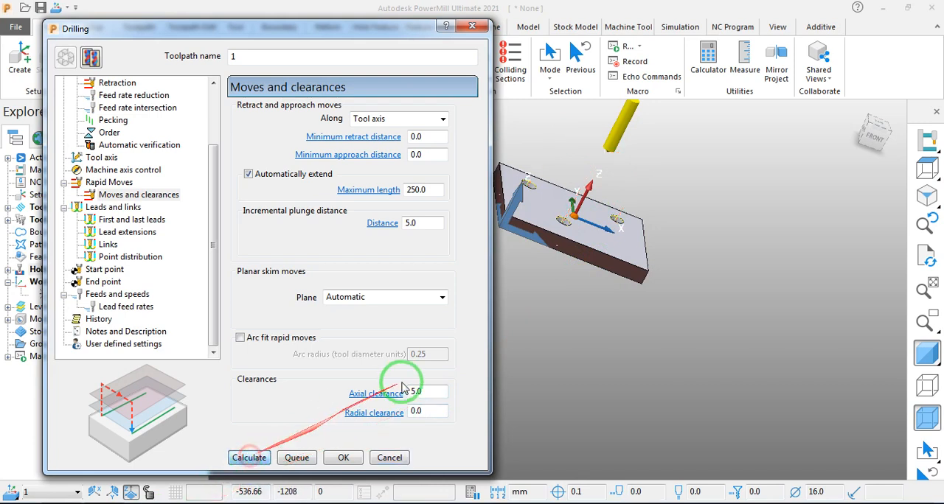
# - Reopen the toolpath for editing, try a maximum automatic extension length of 5 mm and recalculate
pyautogui.click(61, 59)
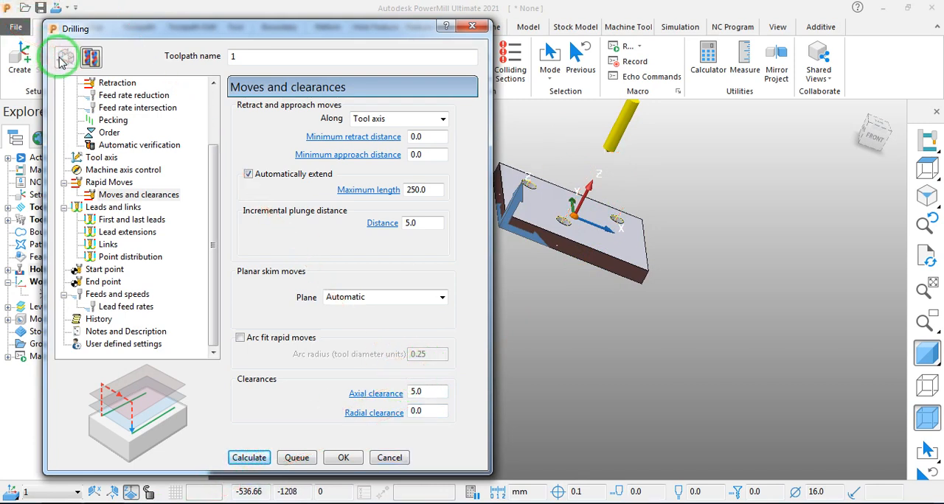
pyautogui.click(434, 193)
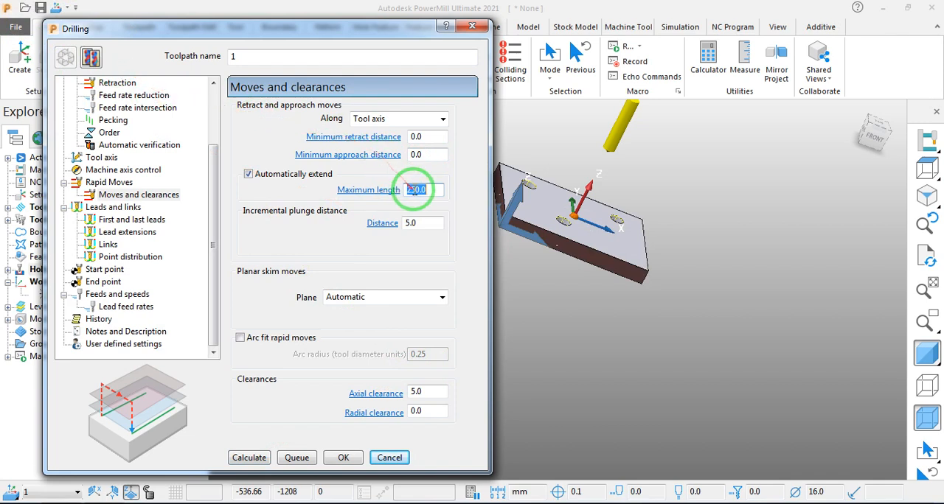
pyautogui.doubleClick(419, 192)
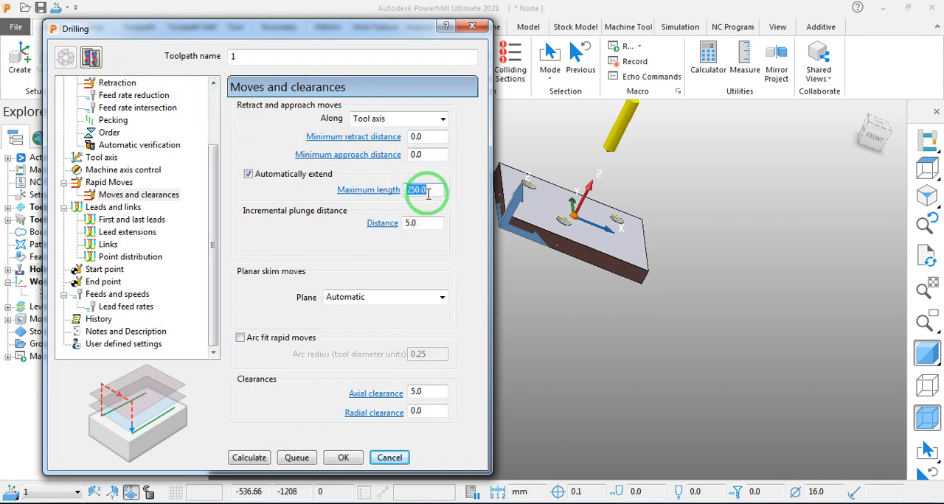
pyautogui.write('5')
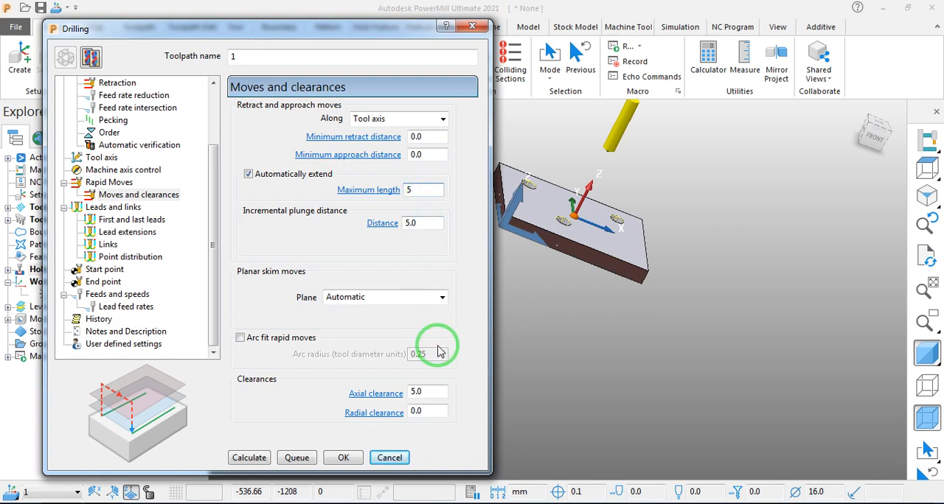
pyautogui.click(247, 458)
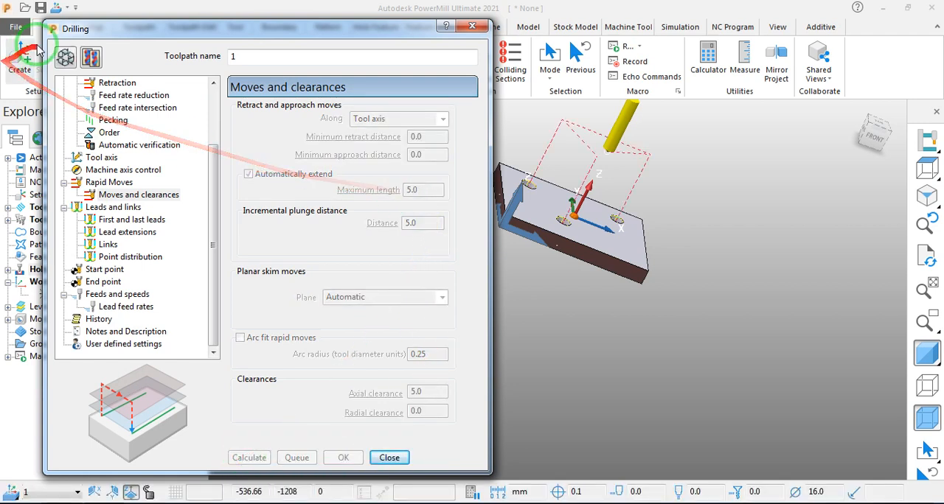
# - Edit the toolpath to a maximum extension length of 250 mm and an axial clearance of 10 mm, and recalculate it
pyautogui.click(65, 57)
pyautogui.doubleClick(437, 191)
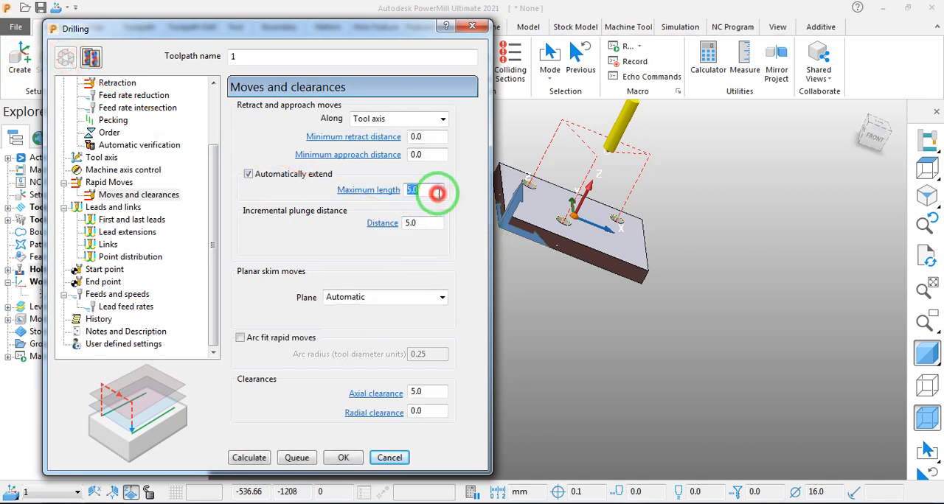
pyautogui.write('250')
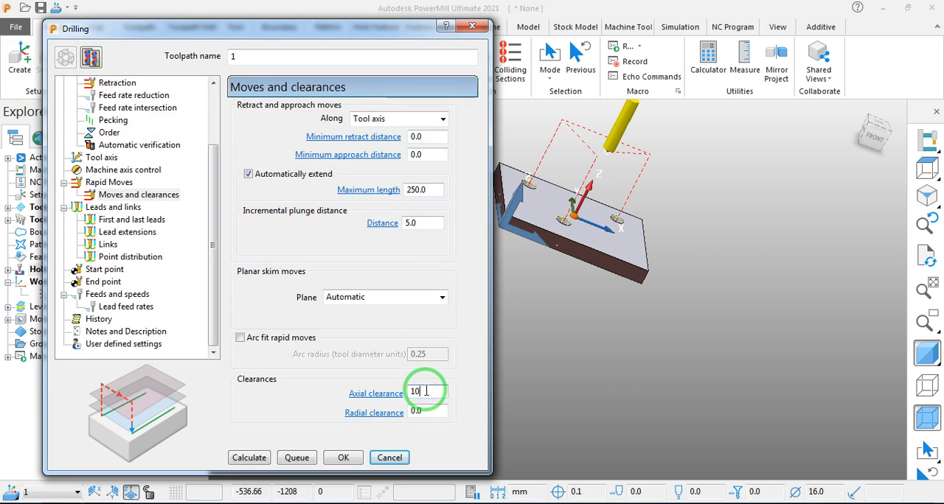
pyautogui.click(249, 458)
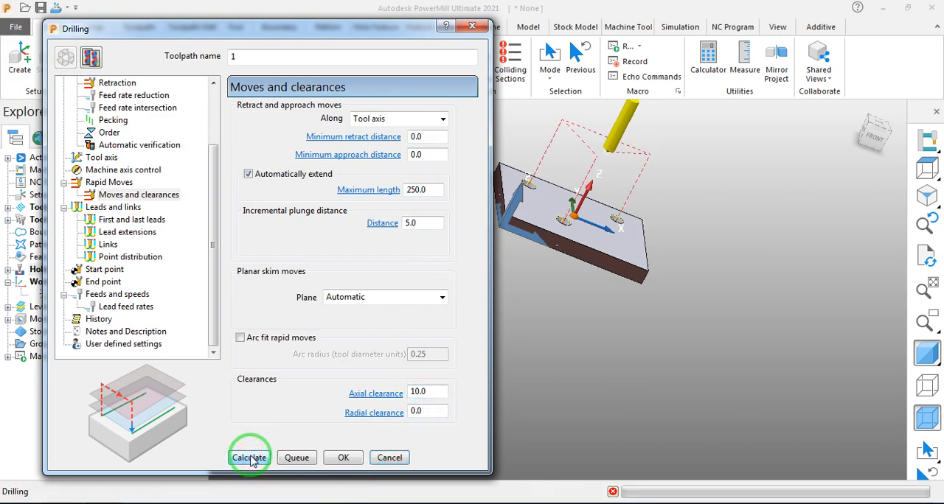
pyautogui.moveTo(609, 152); pyautogui.dragTo(579, 145, button='middle')
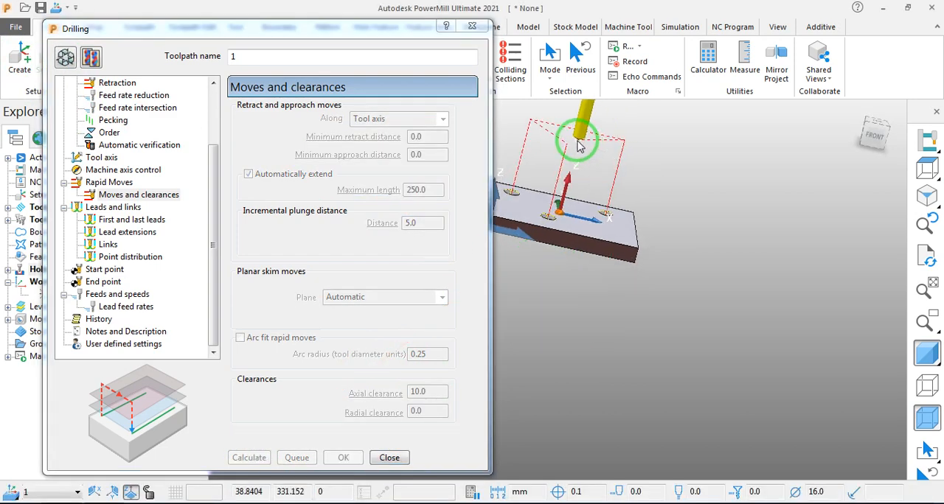
pyautogui.scroll(10, 577, 137)
pyautogui.scroll(-4, 572, 174)
pyautogui.moveTo(586, 215); pyautogui.dragTo(610, 237, button='middle')
pyautogui.moveTo(631, 301); pyautogui.dragTo(445, 317, button='middle')
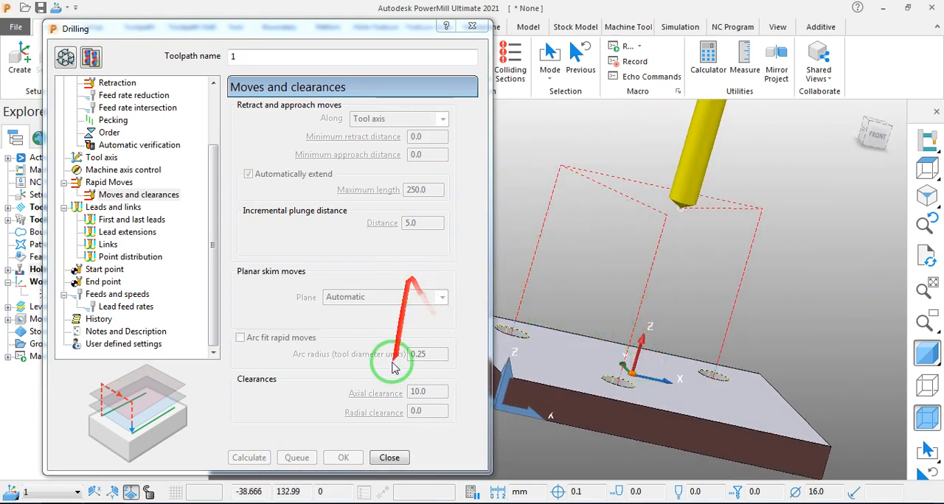
# - Make the toolpath editable, set the first link choice to Circular arc and recalculate it
pyautogui.click(65, 58)
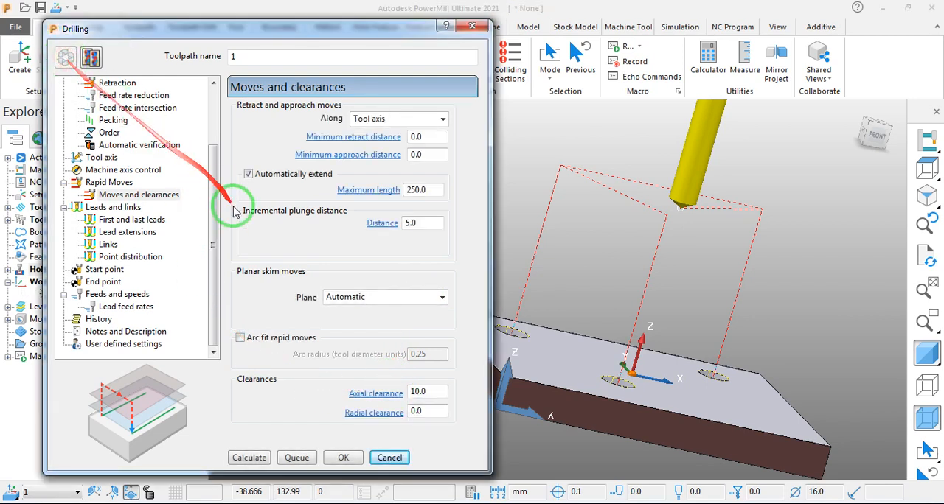
pyautogui.moveTo(213, 200); pyautogui.dragTo(203, 312)
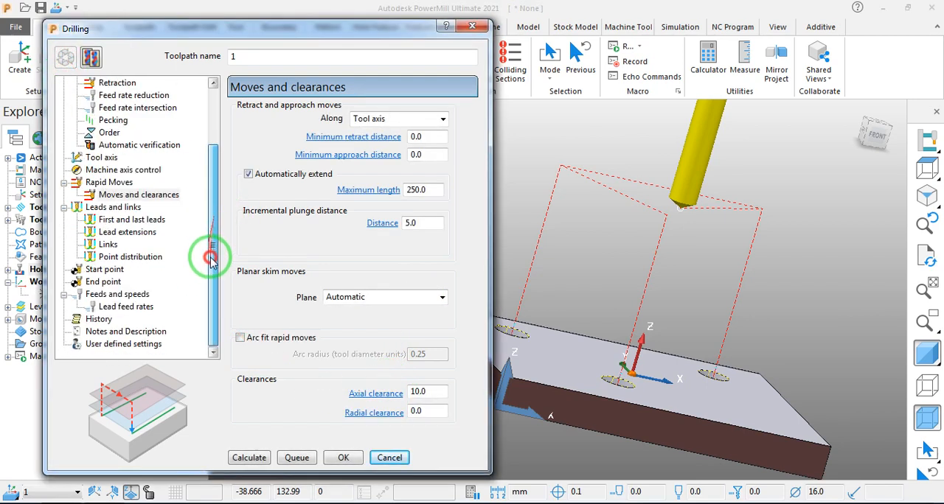
pyautogui.click(111, 223)
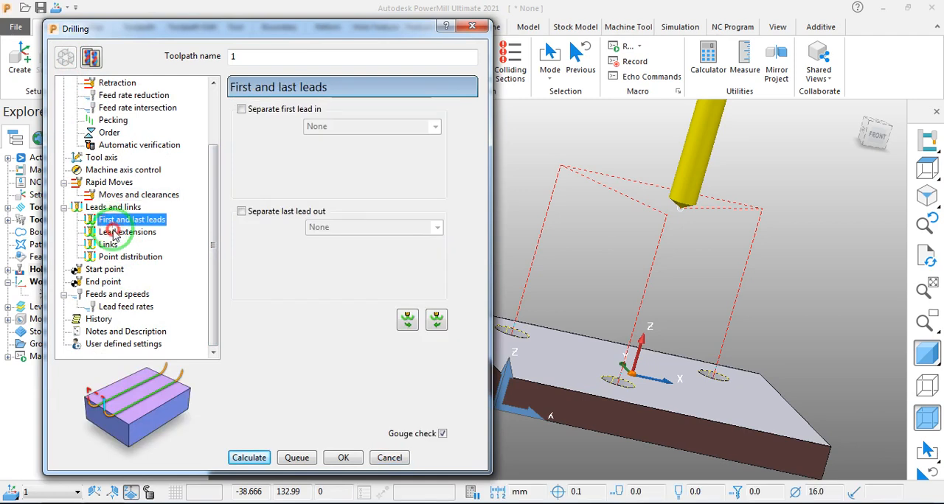
pyautogui.click(110, 233)
pyautogui.click(109, 245)
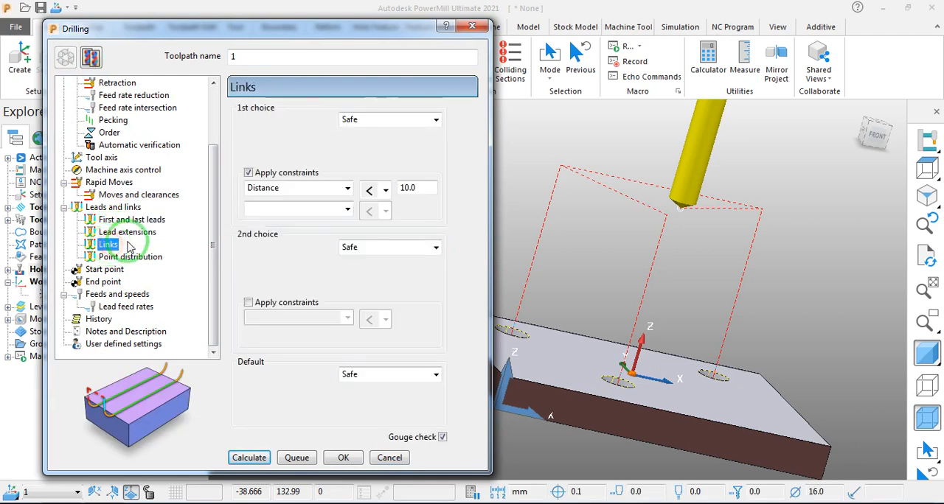
pyautogui.click(436, 119)
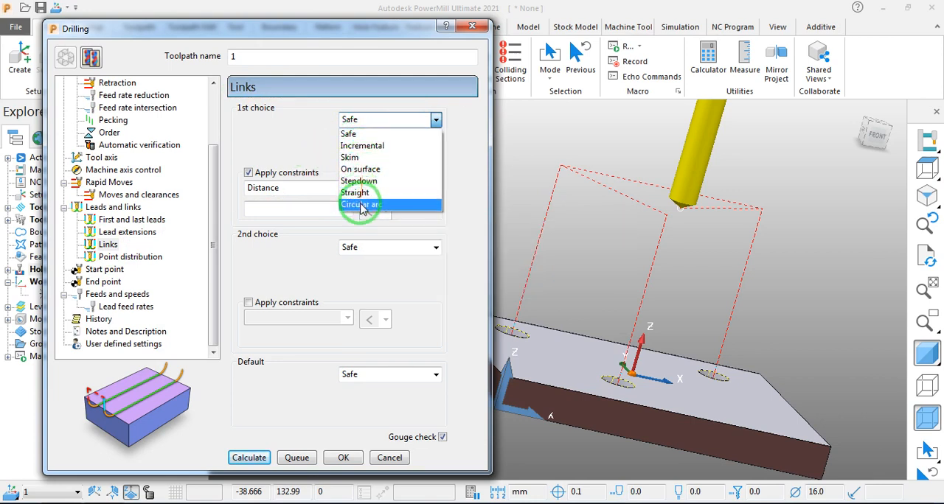
pyautogui.click(426, 204)
pyautogui.click(263, 459)
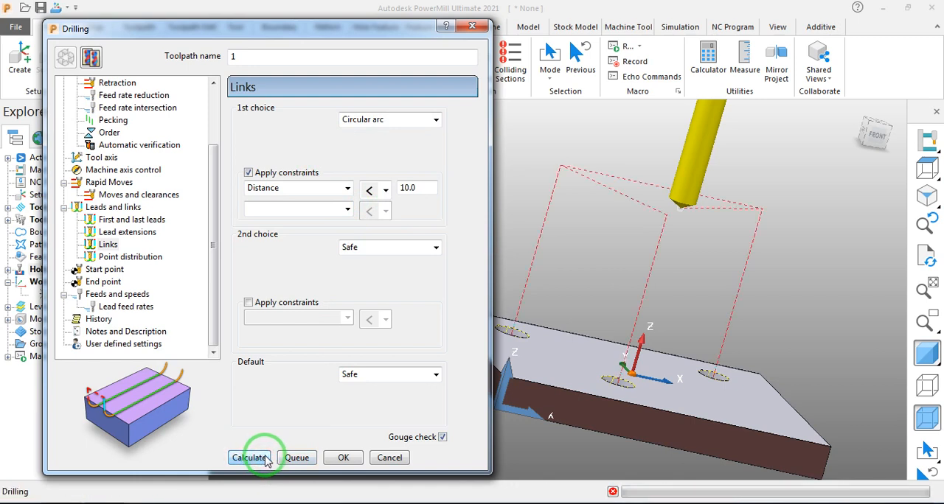
# - Reopen the toolpath for editing, turn off the constraints on the first link choice, recalculate and inspect the rapid moves
pyautogui.click(65, 57)
pyautogui.click(250, 172)
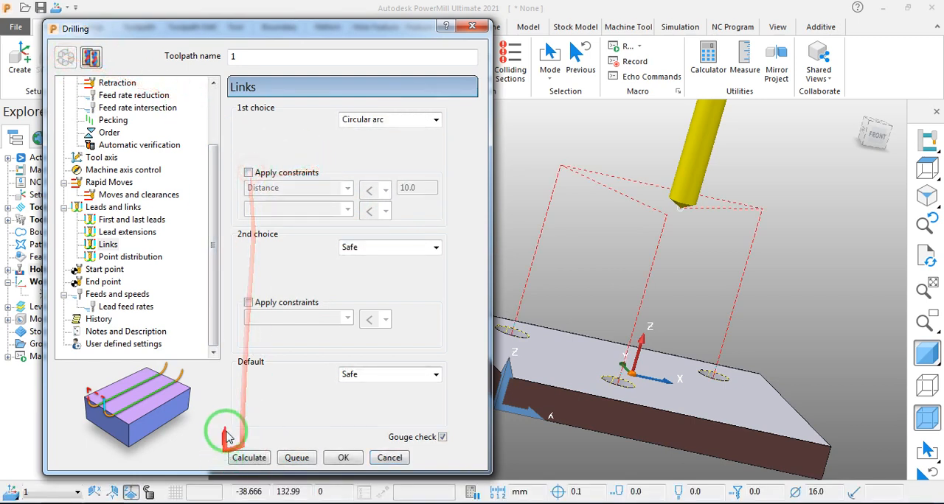
pyautogui.click(250, 459)
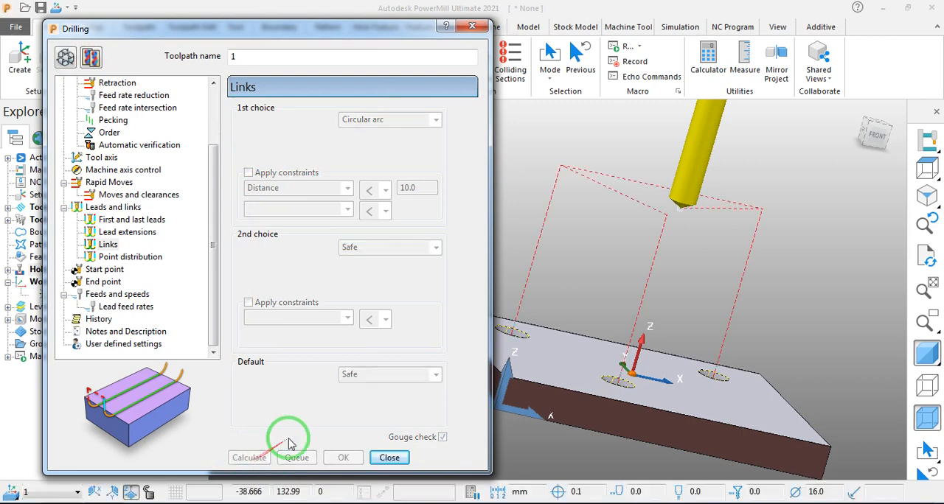
pyautogui.click(791, 299)
pyautogui.moveTo(790, 298); pyautogui.dragTo(748, 272, button='middle')
pyautogui.scroll(-2, 747, 272)
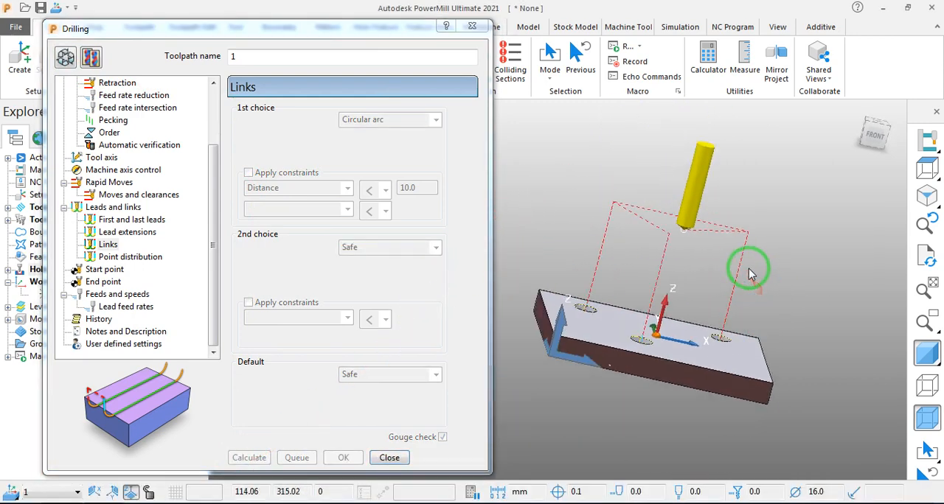
# - Edit the toolpath's second link choice to Skim and the default link to Incremental, recalculate and inspect the links between the holes
pyautogui.click(65, 59)
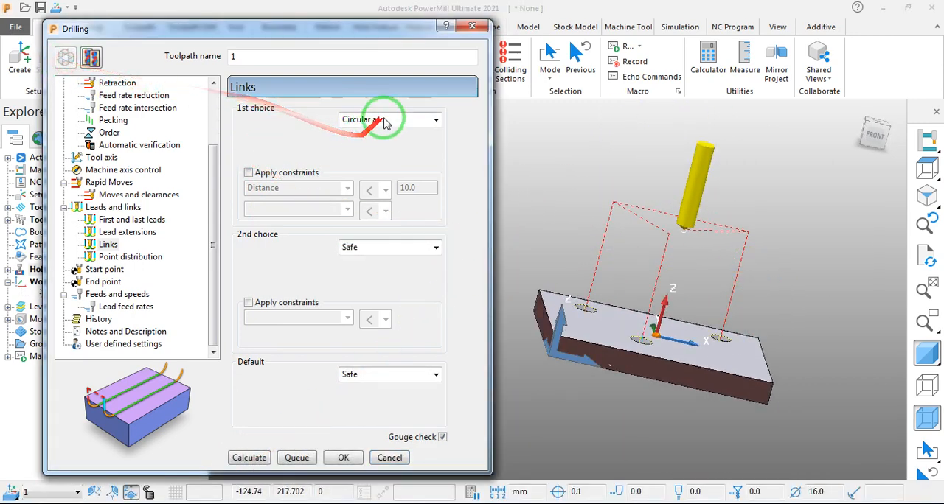
pyautogui.click(381, 120)
pyautogui.click(363, 247)
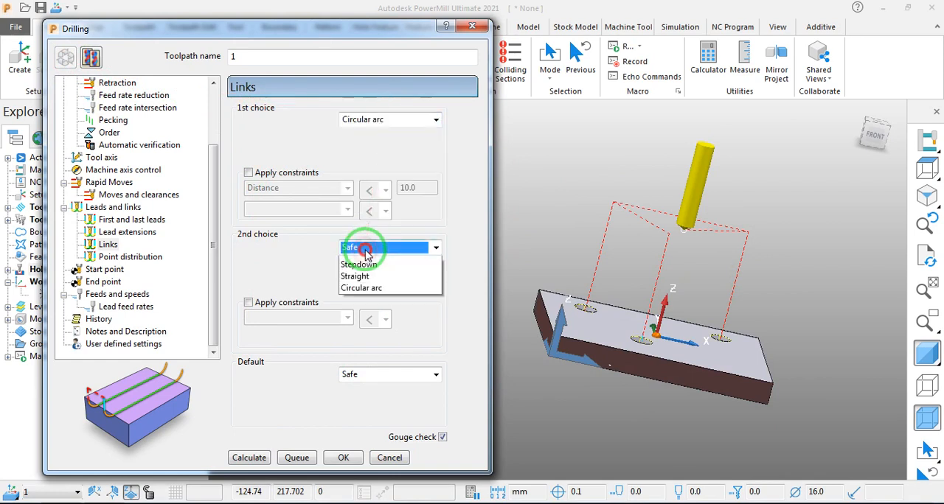
pyautogui.click(351, 286)
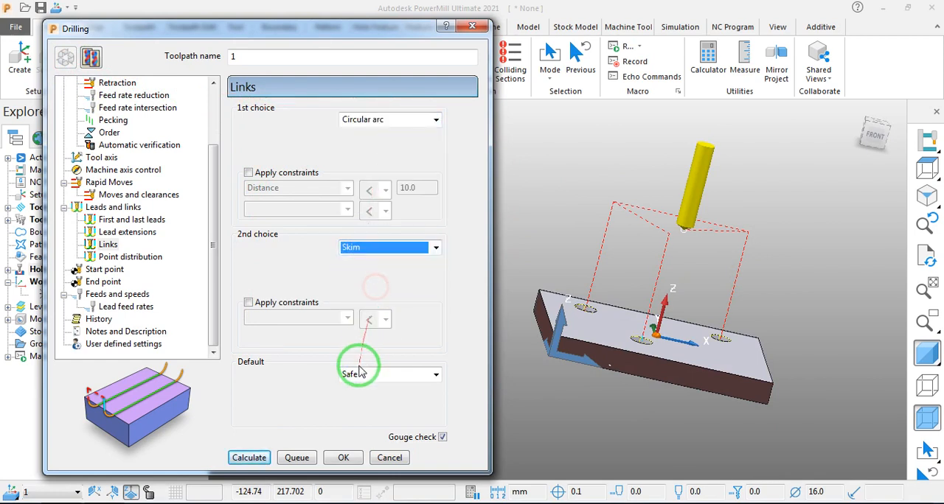
pyautogui.click(361, 375)
pyautogui.click(368, 403)
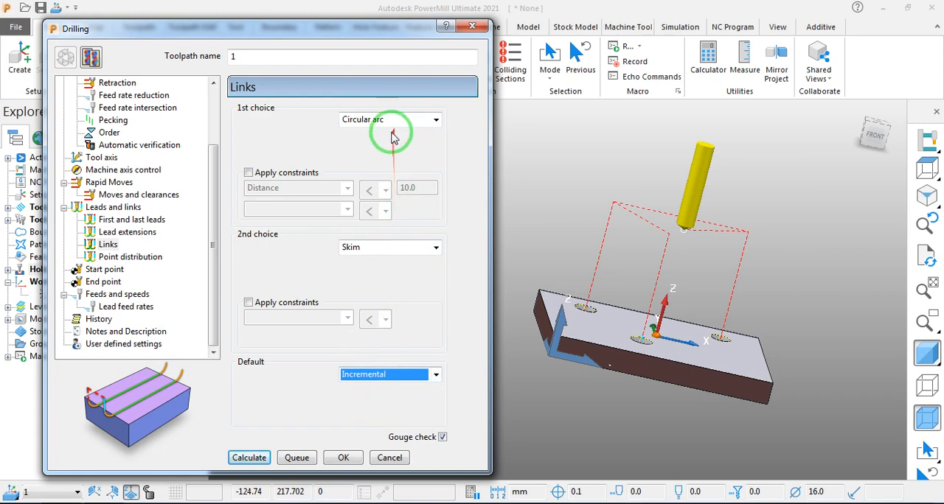
pyautogui.click(249, 458)
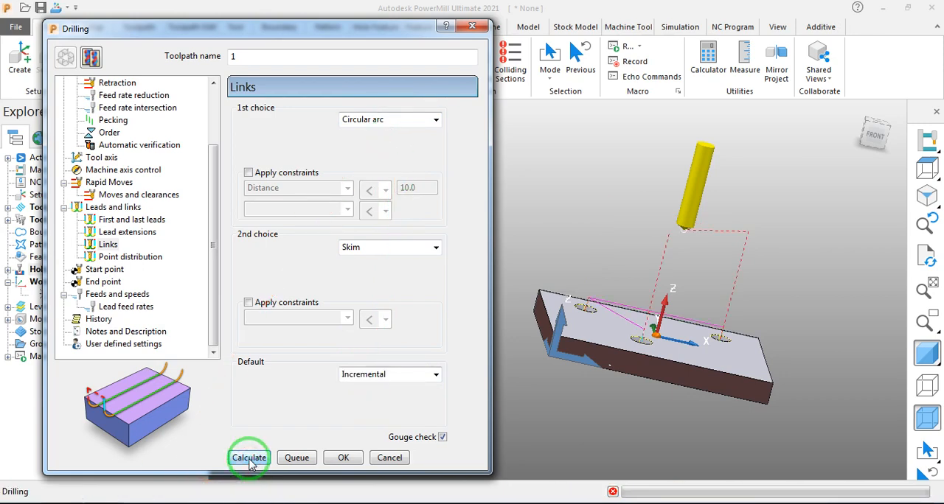
pyautogui.moveTo(583, 409); pyautogui.dragTo(600, 374, button='middle')
pyautogui.moveTo(693, 323); pyautogui.dragTo(636, 392, button='middle')
pyautogui.scroll(5, 632, 317)
pyautogui.scroll(-5, 705, 237)
pyautogui.moveTo(701, 227); pyautogui.dragTo(626, 249, button='middle')
pyautogui.moveTo(696, 177); pyautogui.dragTo(739, 190, button='middle')
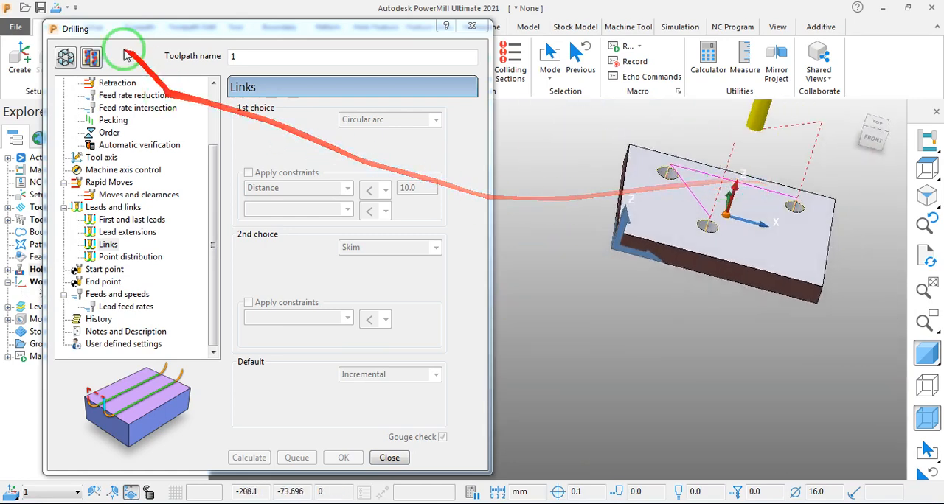
# - Reopen the toolpath for editing, set the first link choice to Skim, recalculate, check the links and close the drilling settings
pyautogui.click(64, 57)
pyautogui.click(365, 118)
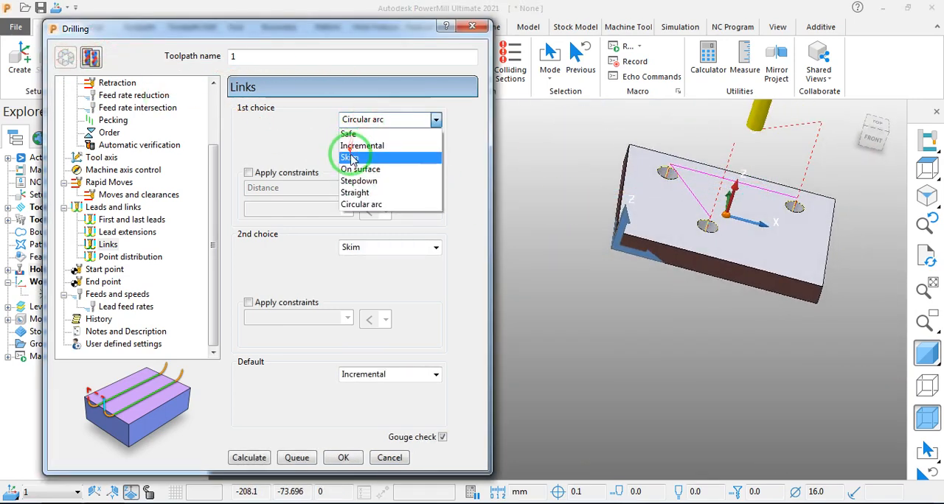
pyautogui.click(352, 154)
pyautogui.click(266, 460)
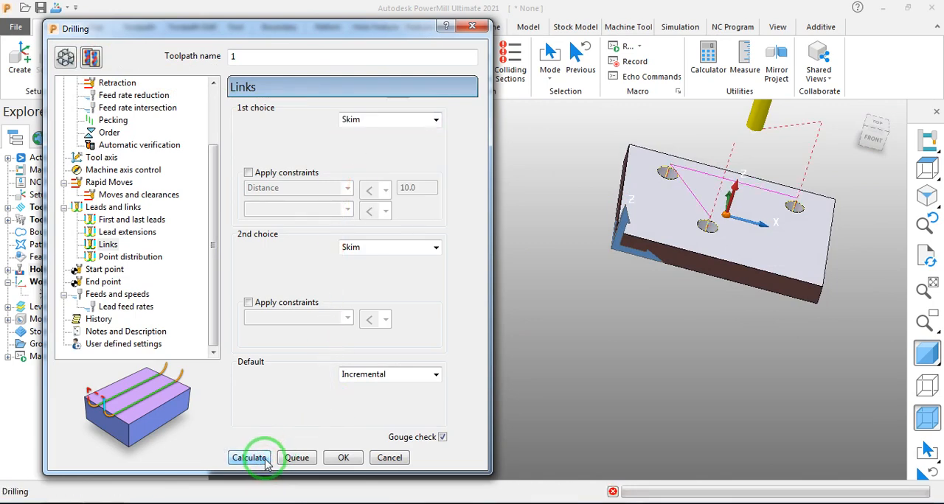
pyautogui.moveTo(589, 288); pyautogui.dragTo(617, 246, button='middle')
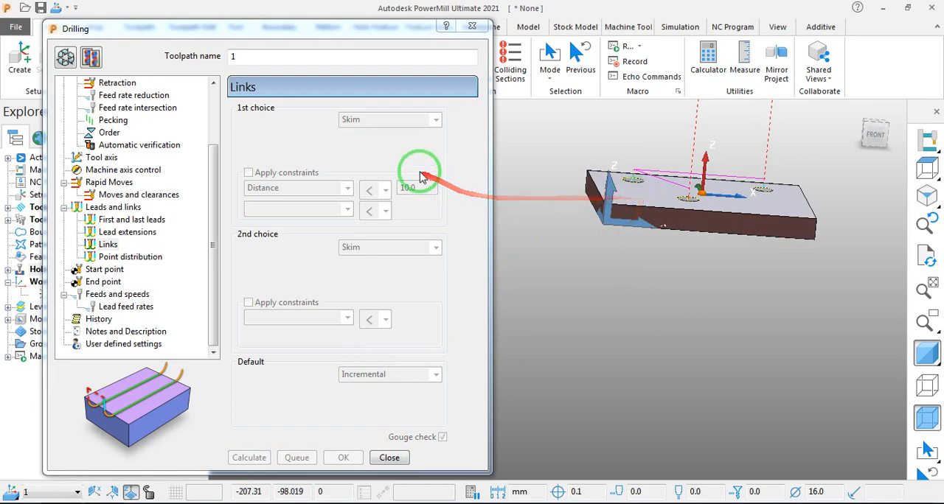
pyautogui.moveTo(368, 29); pyautogui.dragTo(308, 28)
pyautogui.click(375, 455)
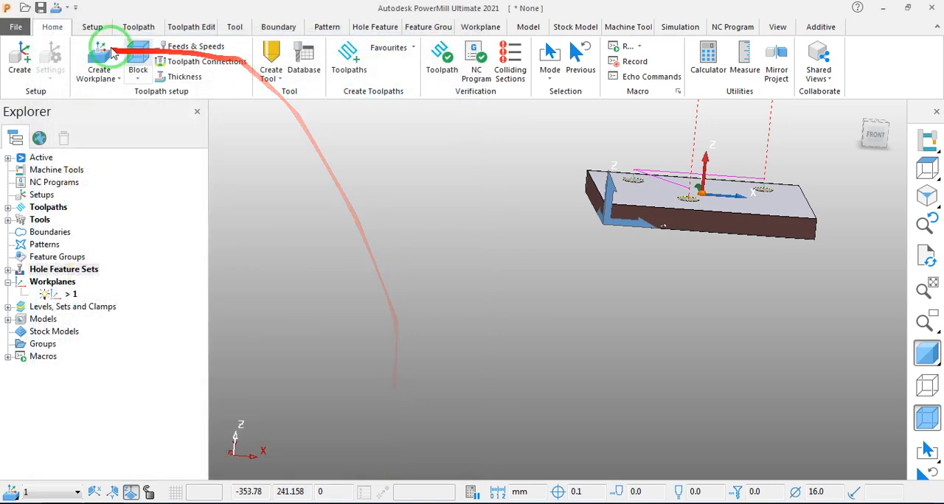
pyautogui.click(88, 28)
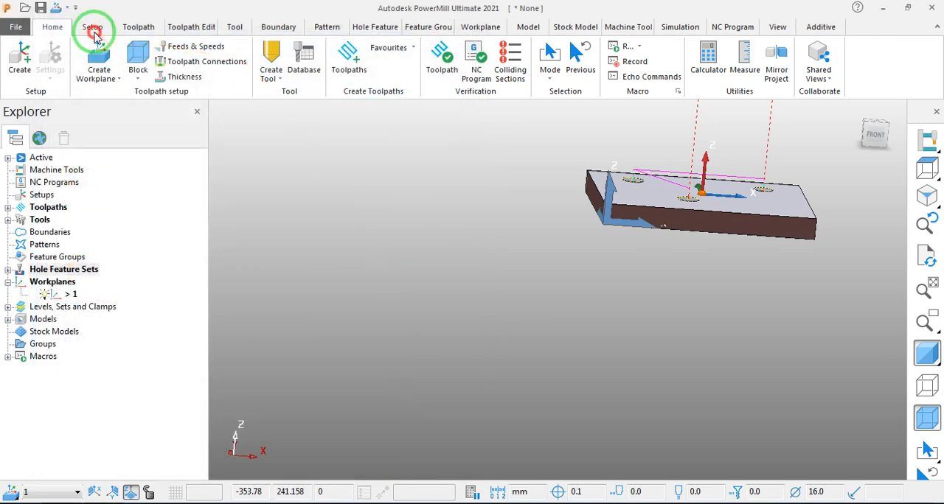
pyautogui.click(65, 62)
pyautogui.click(130, 28)
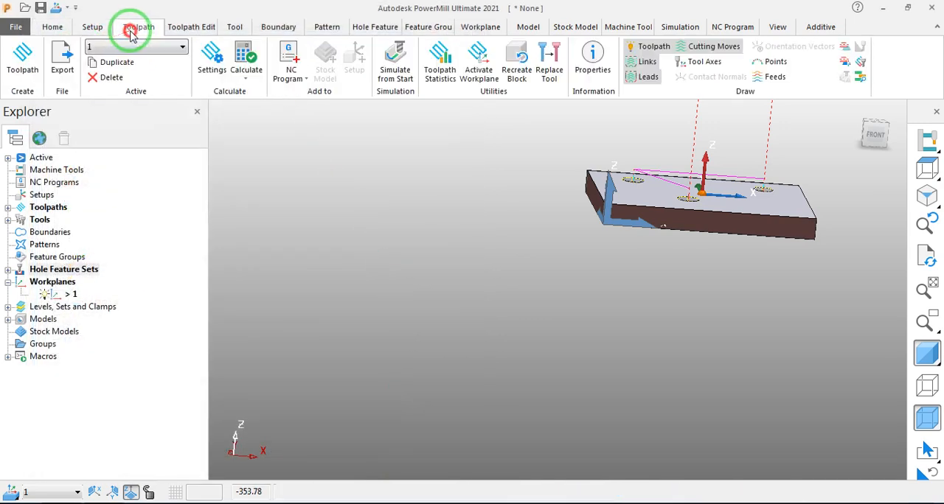
pyautogui.click(59, 25)
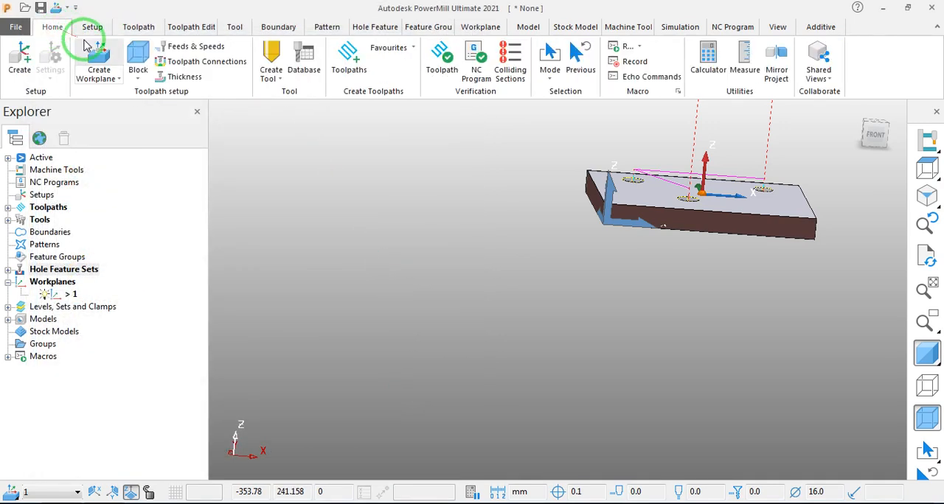
pyautogui.click(100, 30)
pyautogui.click(128, 30)
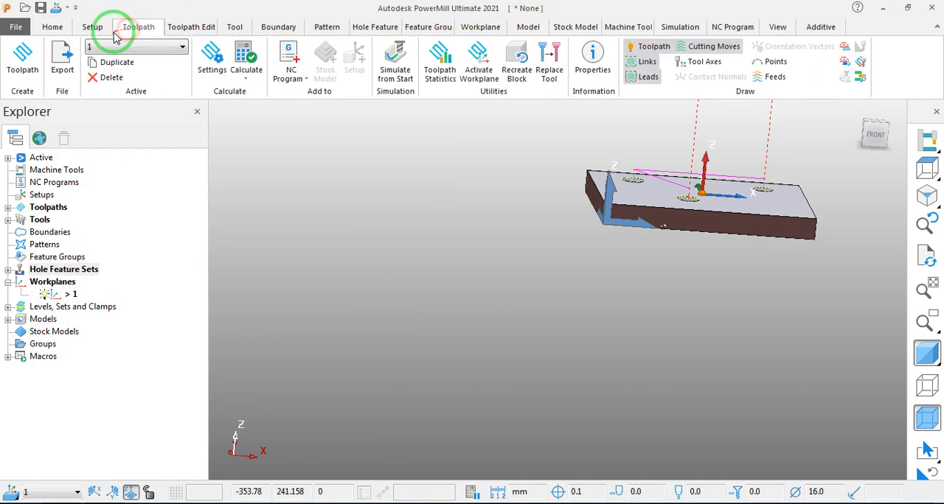
# - Select toolpath 1 as the simulation entity and set the simulation speed to 1.0 x feed rate
pyautogui.click(654, 26)
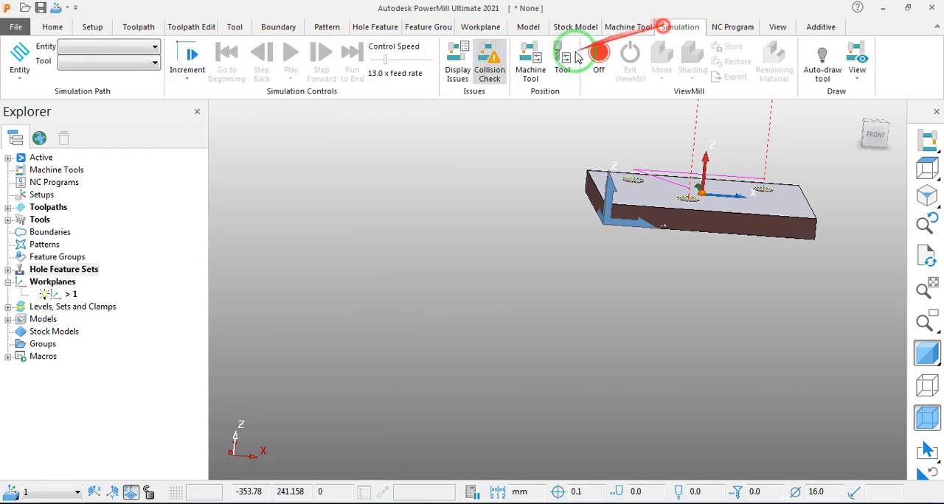
pyautogui.click(153, 47)
pyautogui.click(111, 102)
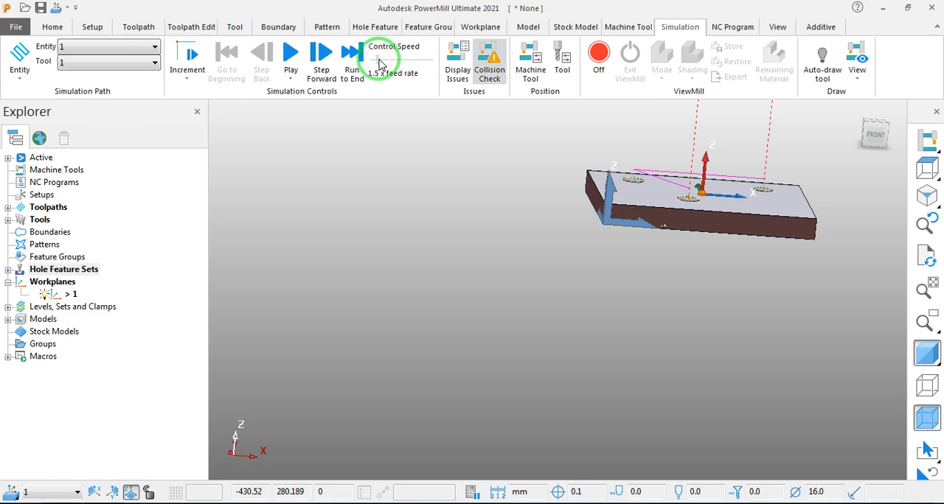
pyautogui.click(380, 62)
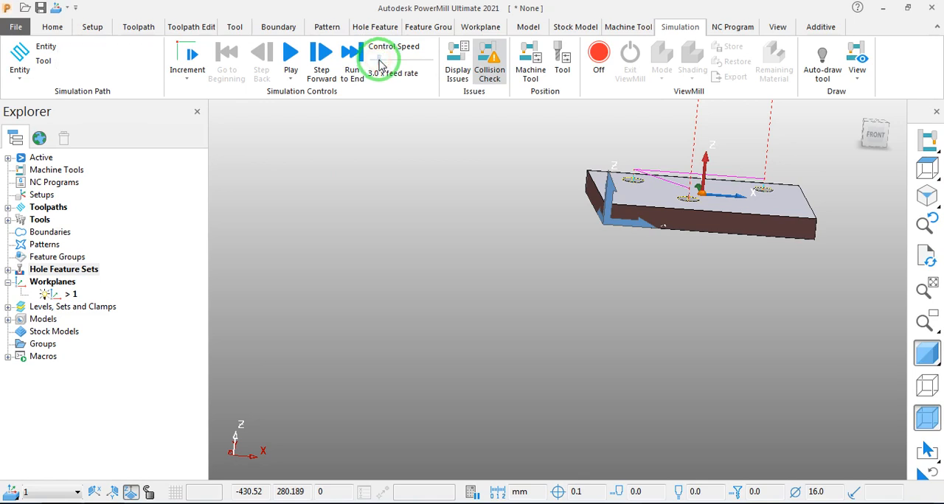
pyautogui.click(377, 61)
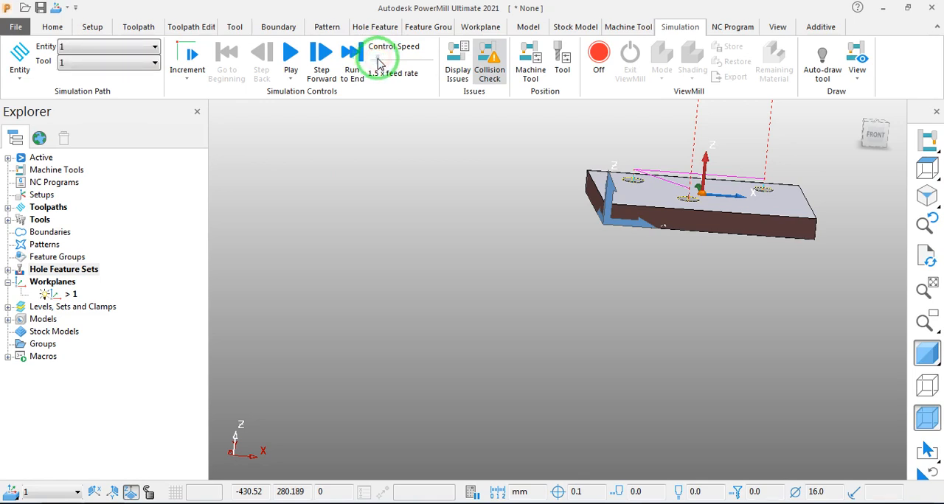
pyautogui.click(377, 62)
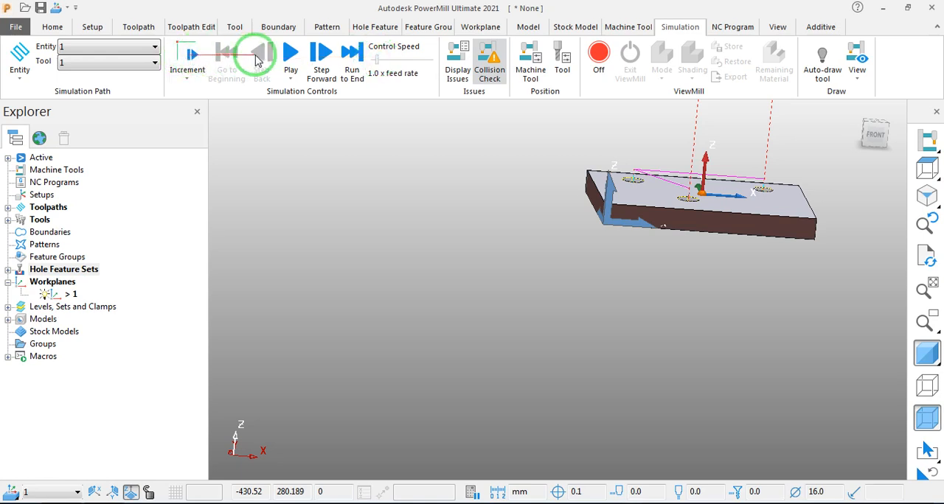
# - Play the simulation of the drilling toolpath with the whole plate and drill in view
pyautogui.click(296, 60)
pyautogui.click(541, 323)
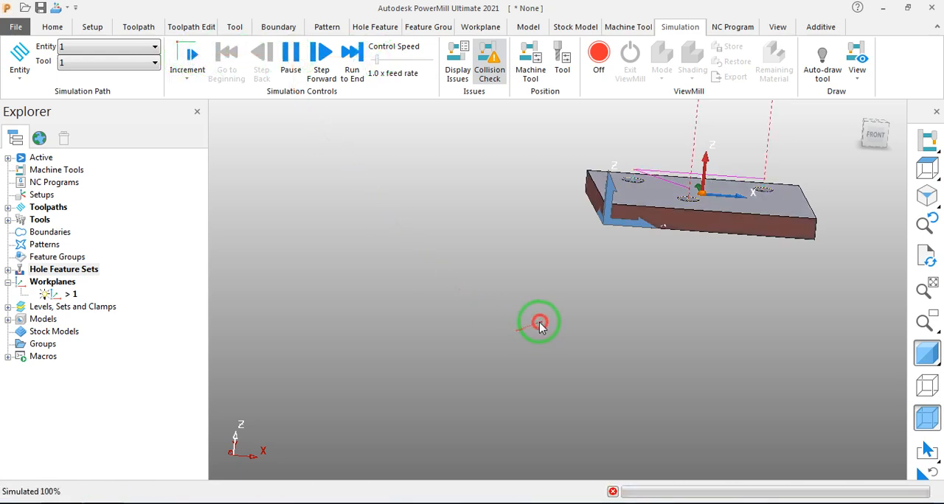
pyautogui.scroll(-3, 541, 323)
pyautogui.scroll(4, 577, 329)
pyautogui.scroll(-3, 577, 329)
pyautogui.scroll(4, 617, 280)
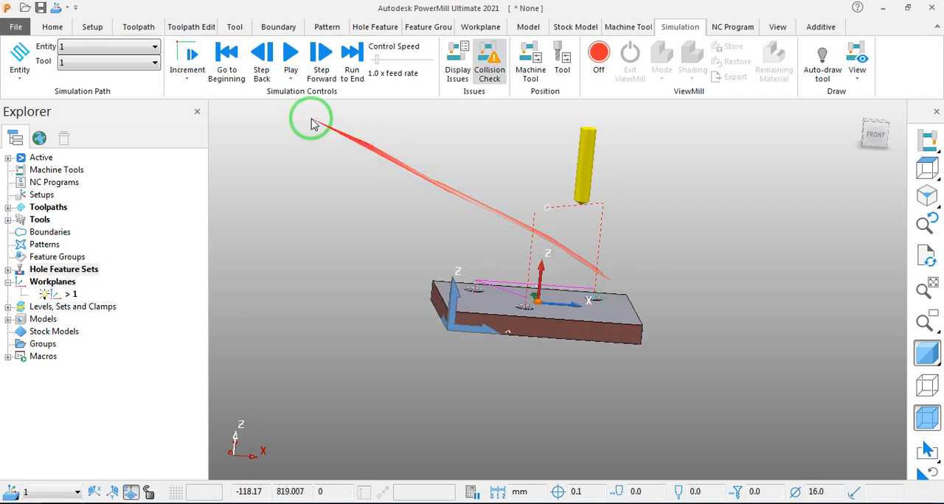
pyautogui.scroll(1, 284, 57)
# - Replay the simulation of toolpath 1, stop it with the drill above the first hole and examine the drill tip up close
pyautogui.click(284, 57)
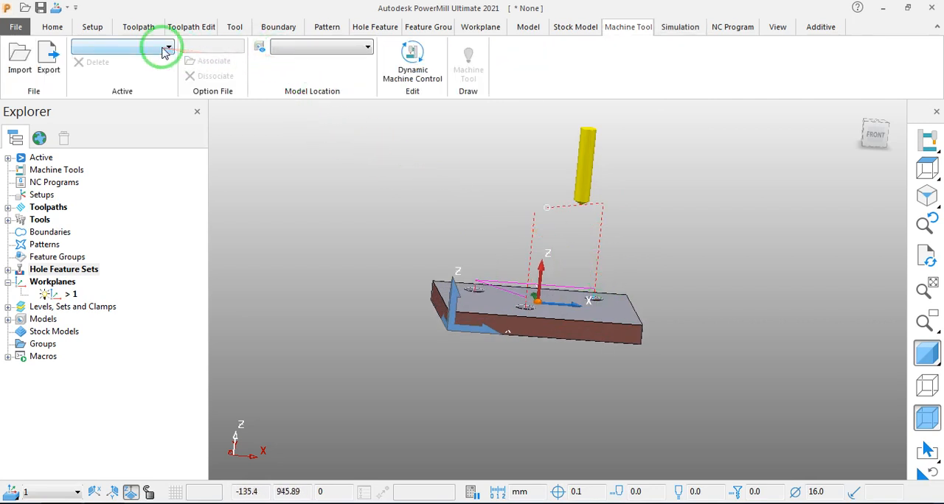
pyautogui.click(680, 28)
pyautogui.click(155, 46)
pyautogui.click(154, 46)
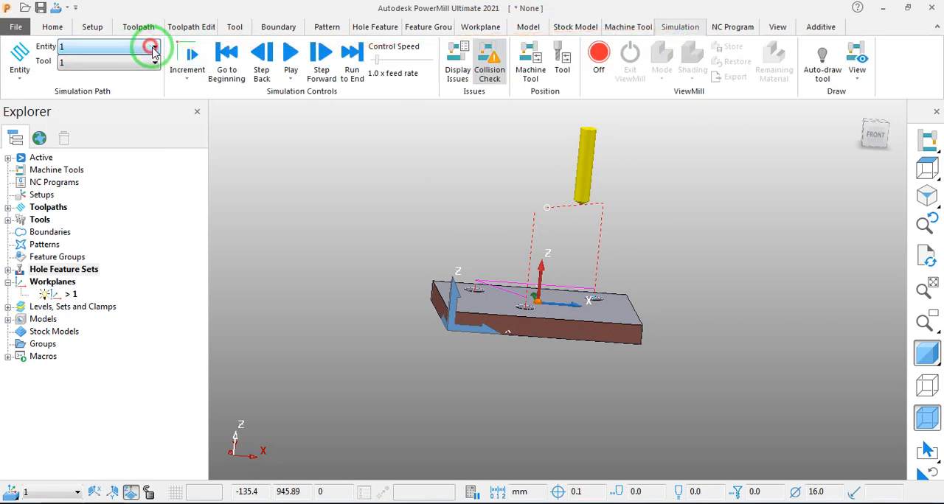
pyautogui.click(291, 55)
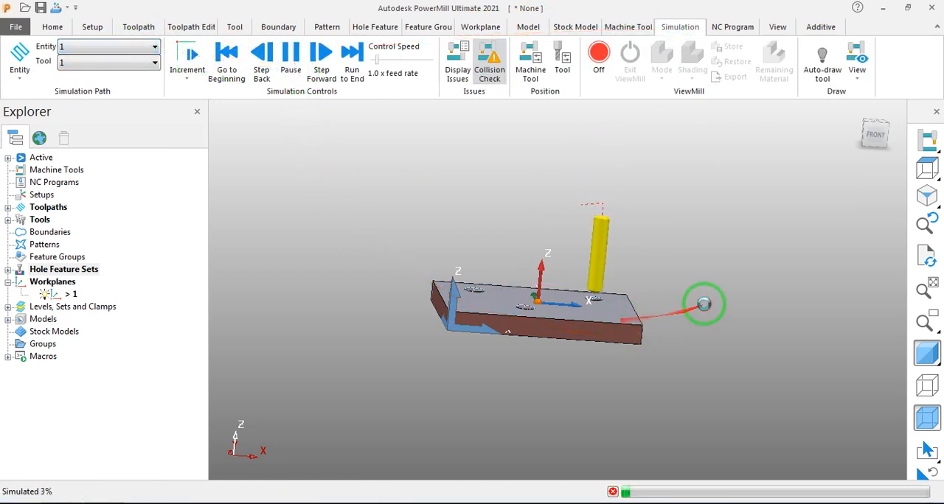
pyautogui.press('Escape')
pyautogui.scroll(10, 601, 293)
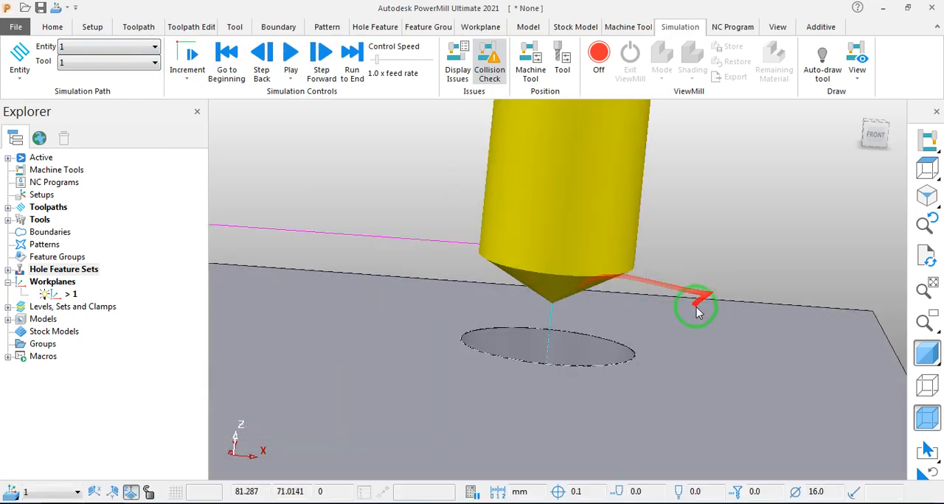
# - Replay the toolpath 1 simulation and turn off the plate's plain shading so the holes and drill moves can be seen inside
pyautogui.click(289, 58)
pyautogui.scroll(-5, 641, 402)
pyautogui.scroll(-5, 566, 387)
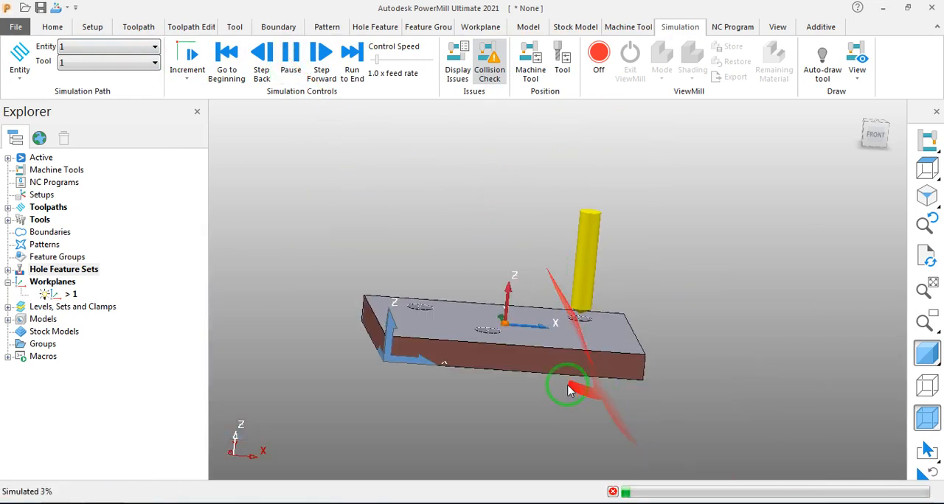
pyautogui.scroll(5, 564, 341)
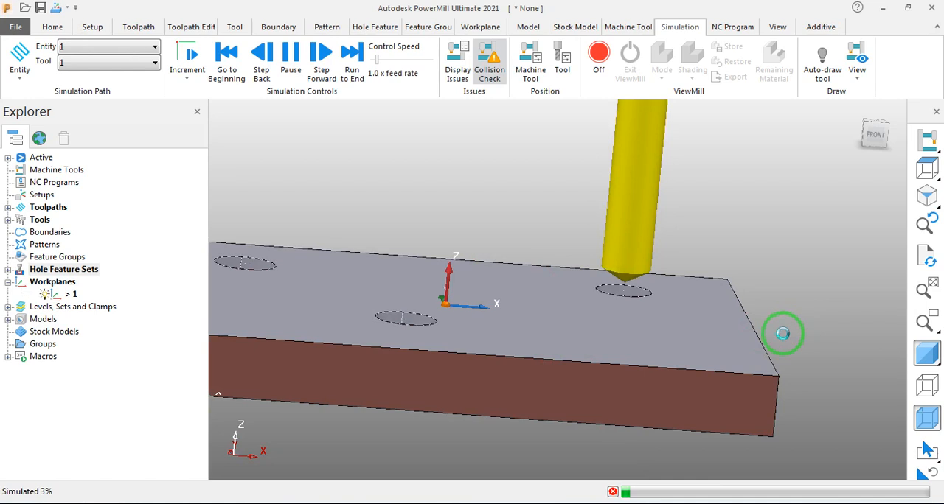
pyautogui.click(930, 351)
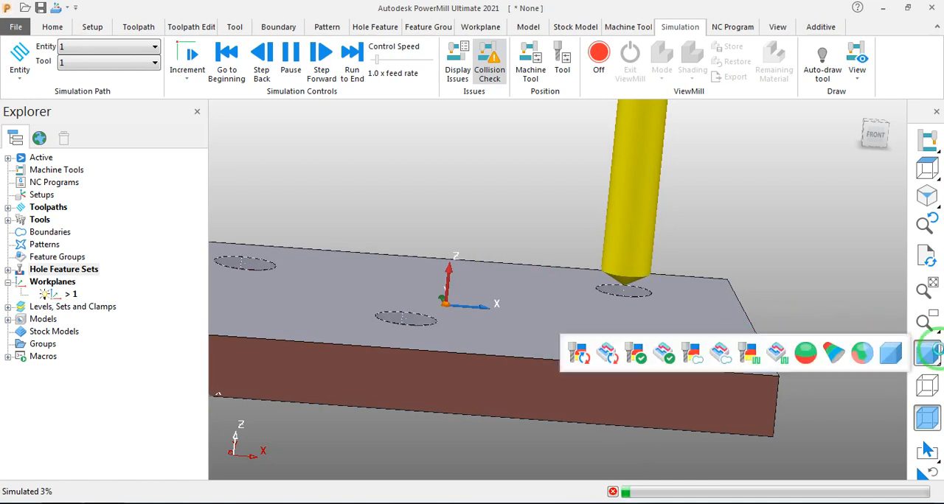
pyautogui.click(926, 355)
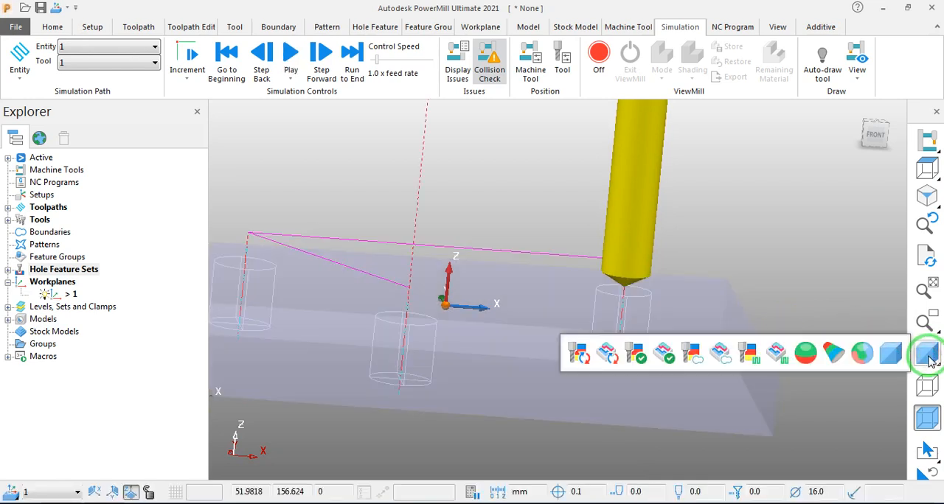
# - Continue the simulation, raise its speed to 3.0 x feed rate and view the first hole from the front
pyautogui.click(291, 53)
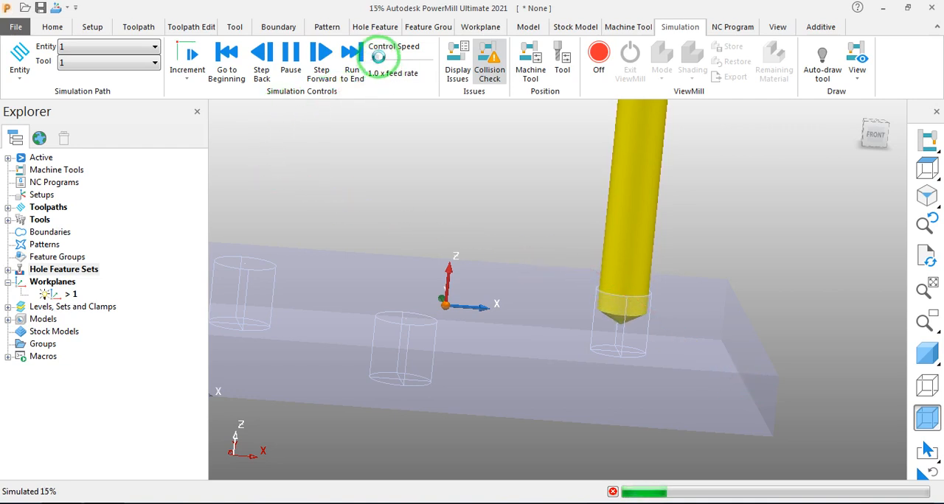
pyautogui.moveTo(377, 57); pyautogui.dragTo(381, 57)
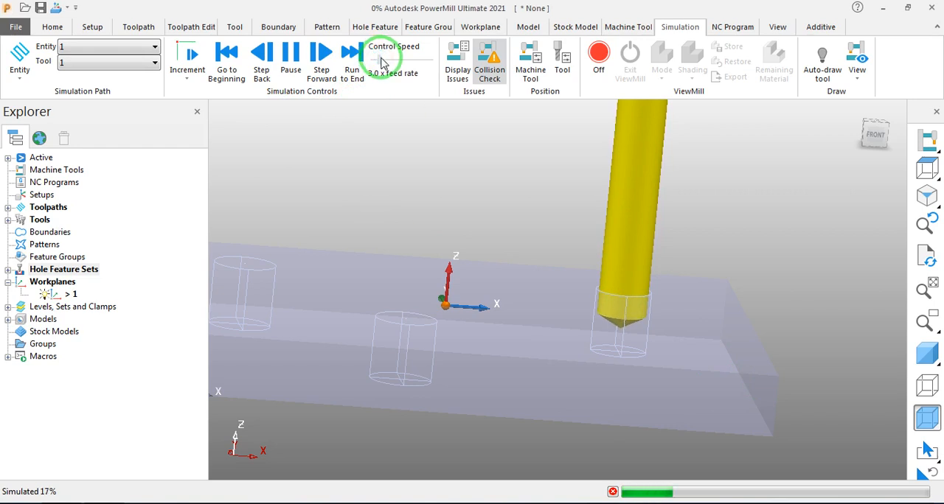
pyautogui.click(875, 133)
pyautogui.scroll(-2, 635, 265)
pyautogui.scroll(4, 767, 320)
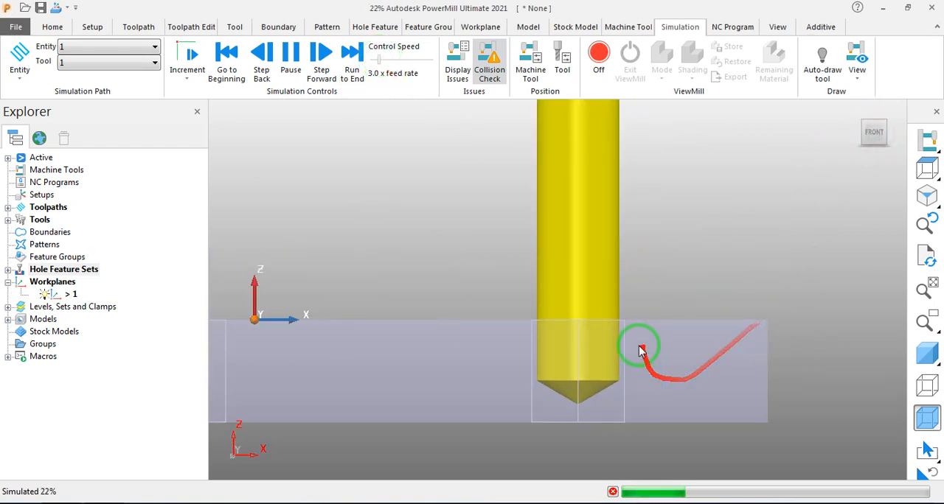
# - Examine from the front how deep the drill goes through the plate and how it moves between the holes
pyautogui.scroll(-3, 640, 347)
pyautogui.scroll(3, 626, 411)
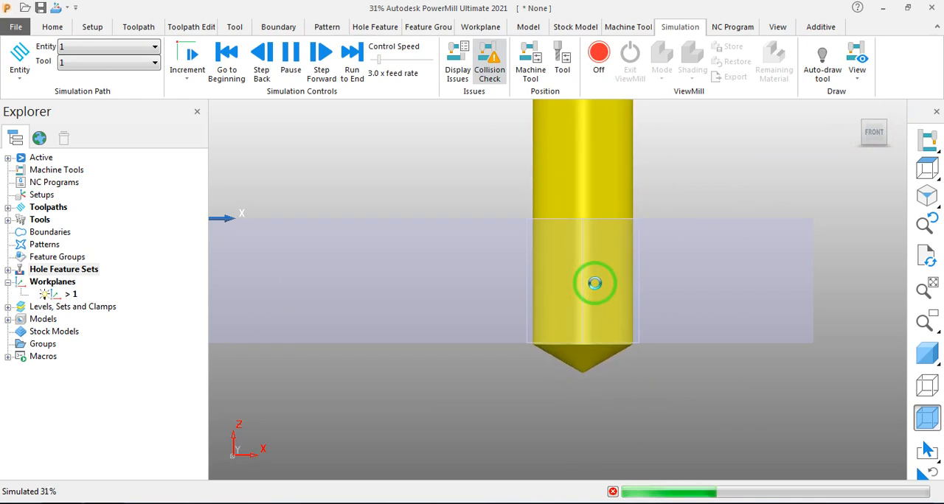
pyautogui.scroll(-5, 447, 341)
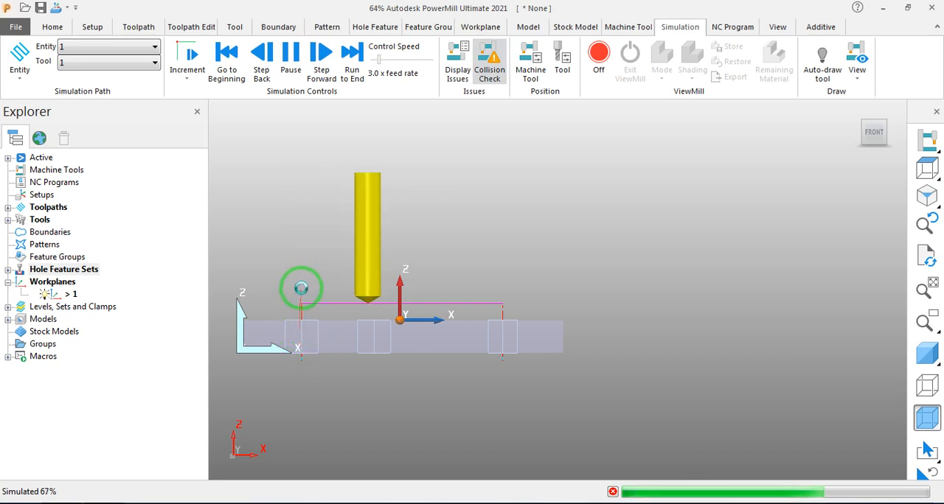
pyautogui.scroll(7, 368, 345)
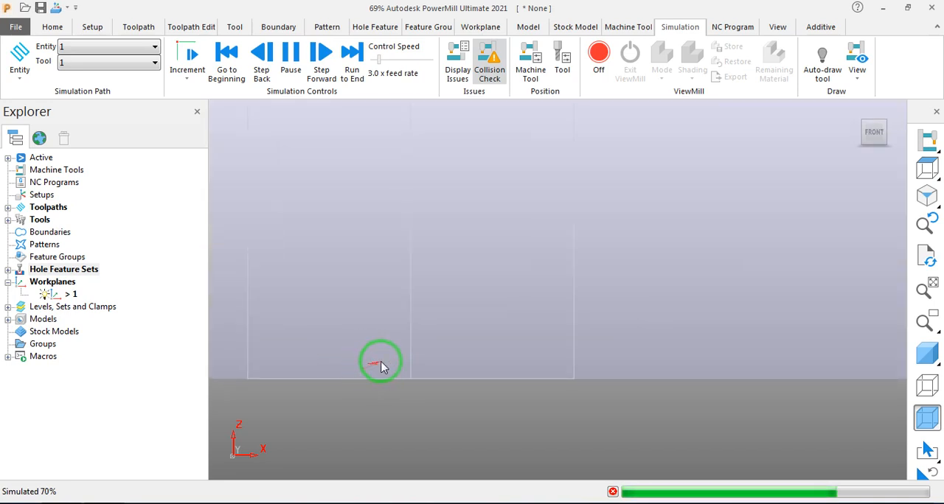
pyautogui.scroll(-7, 376, 365)
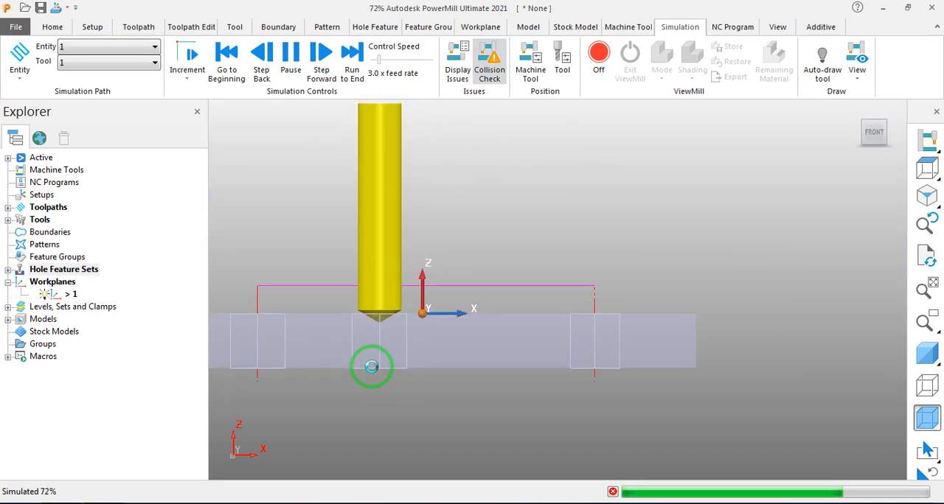
pyautogui.scroll(-1, 371, 367)
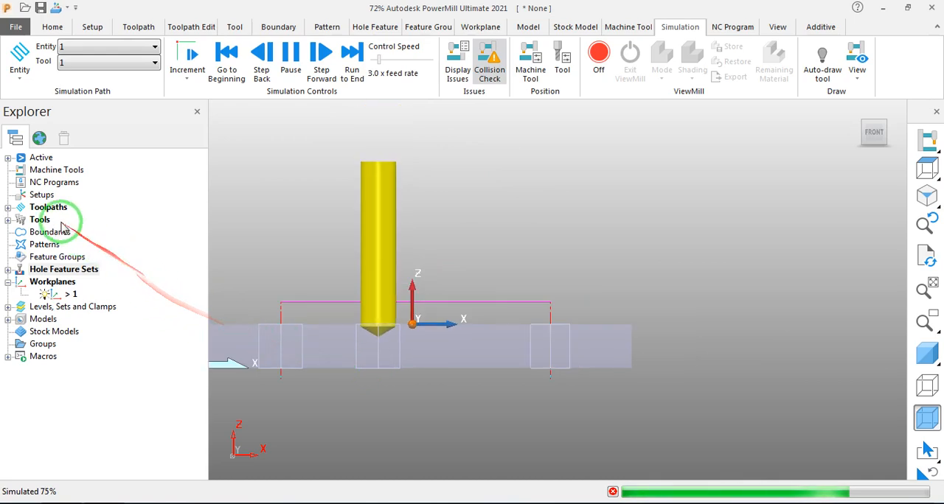
# - Stop the simulation, open toolpath 1's settings to review the deep drill cycle's clearance, peck depth and depth, and close them
pyautogui.click(8, 207)
pyautogui.rightClick(70, 219)
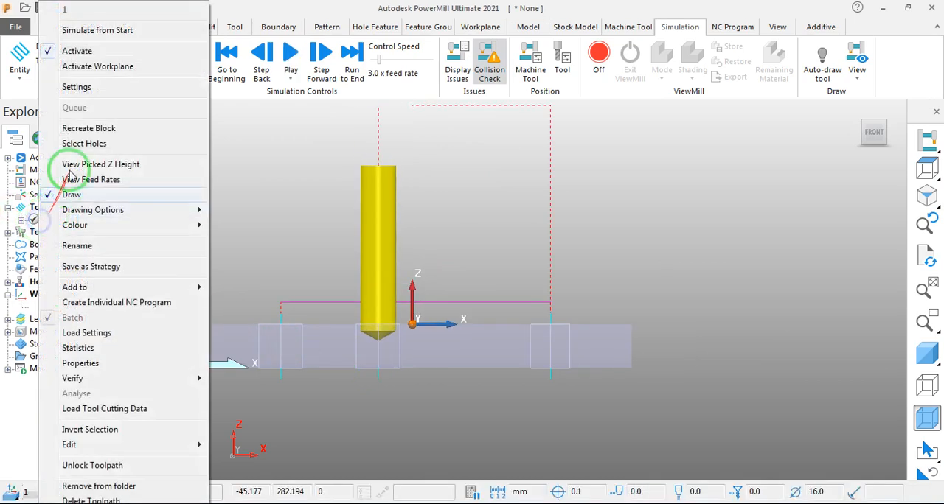
pyautogui.click(79, 110)
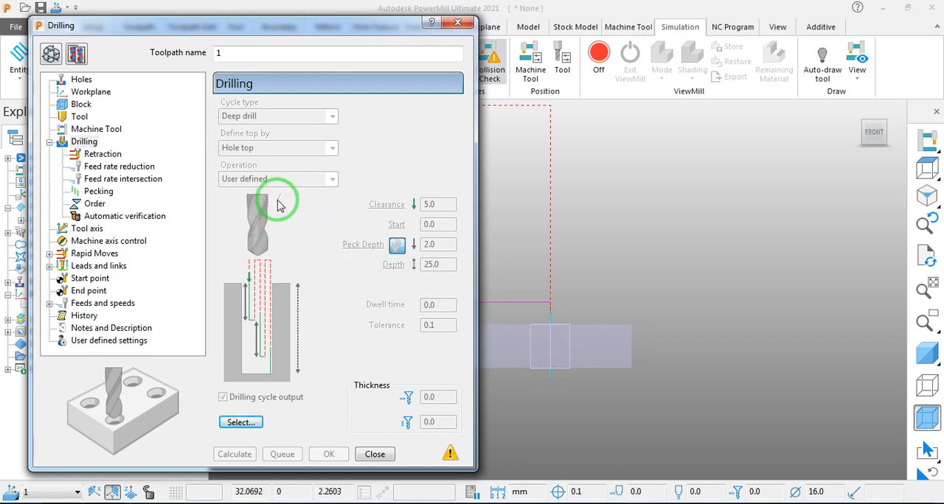
pyautogui.click(455, 23)
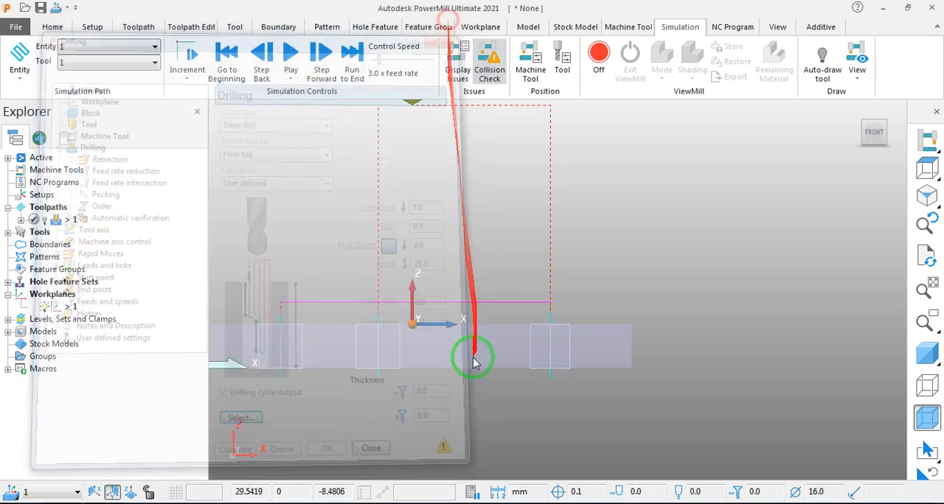
# - Shade the plate again and examine the toolpath's links between the three holes at an angle
pyautogui.moveTo(375, 243); pyautogui.dragTo(516, 337, button='middle')
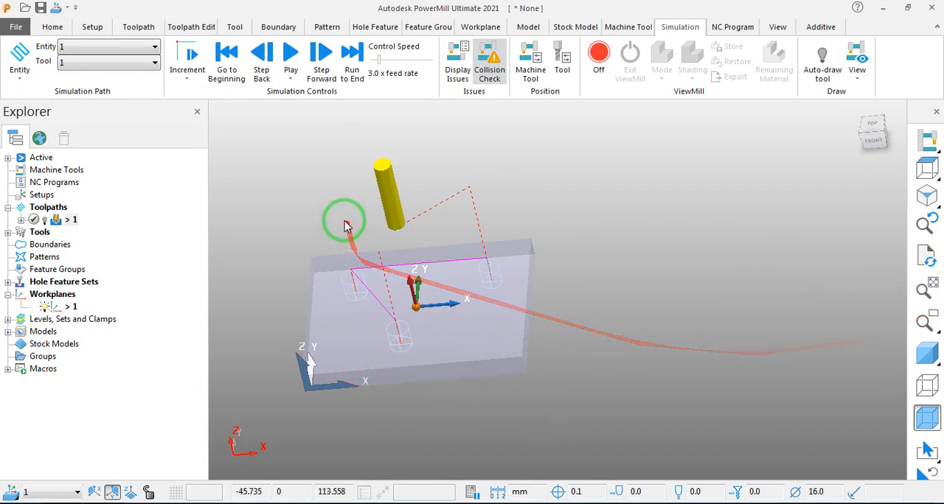
pyautogui.moveTo(343, 272); pyautogui.dragTo(402, 313, button='middle')
pyautogui.scroll(5, 340, 374)
pyautogui.scroll(-5, 413, 280)
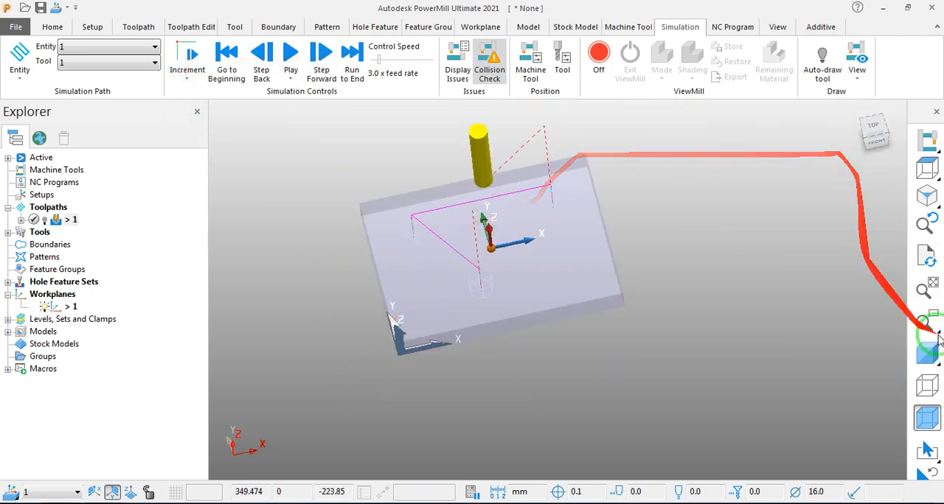
pyautogui.moveTo(404, 246); pyautogui.dragTo(412, 209, button='middle')
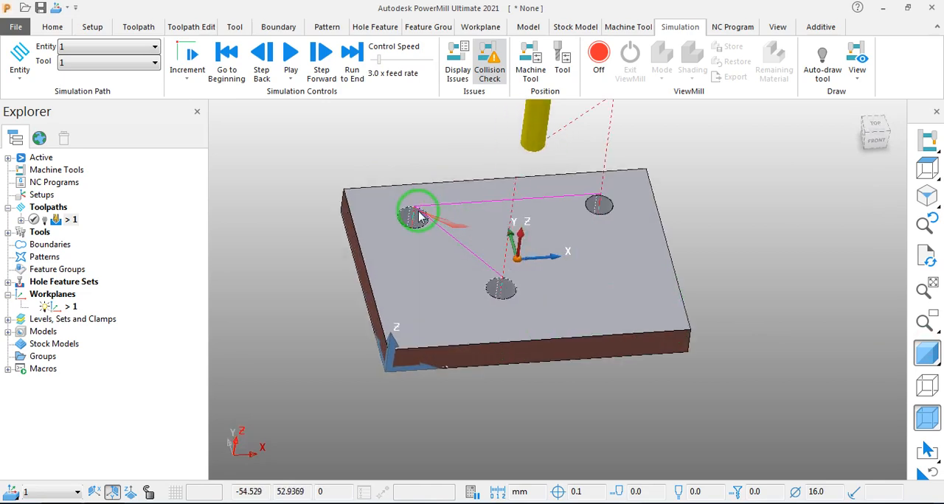
pyautogui.scroll(3, 414, 212)
pyautogui.scroll(-3, 417, 221)
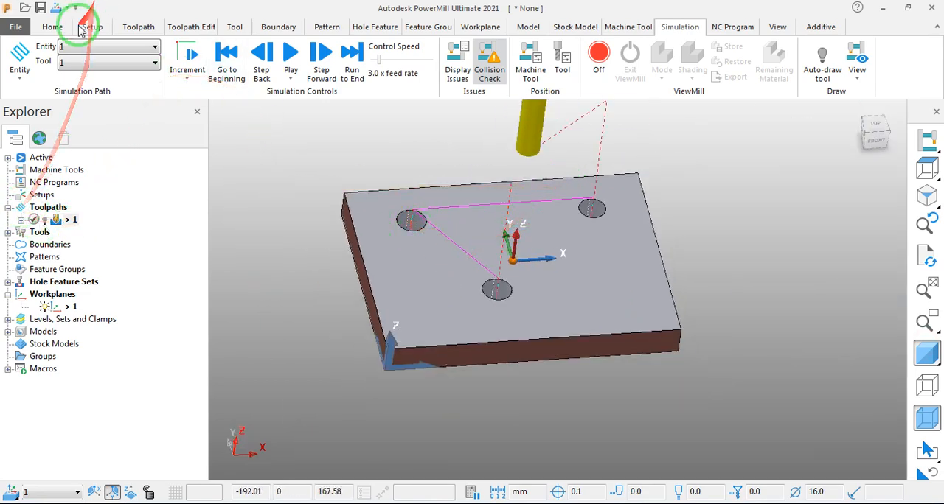
# - Create a new toolpath with the Constant Z Finishing strategy from the favourites
pyautogui.click(137, 27)
pyautogui.click(25, 59)
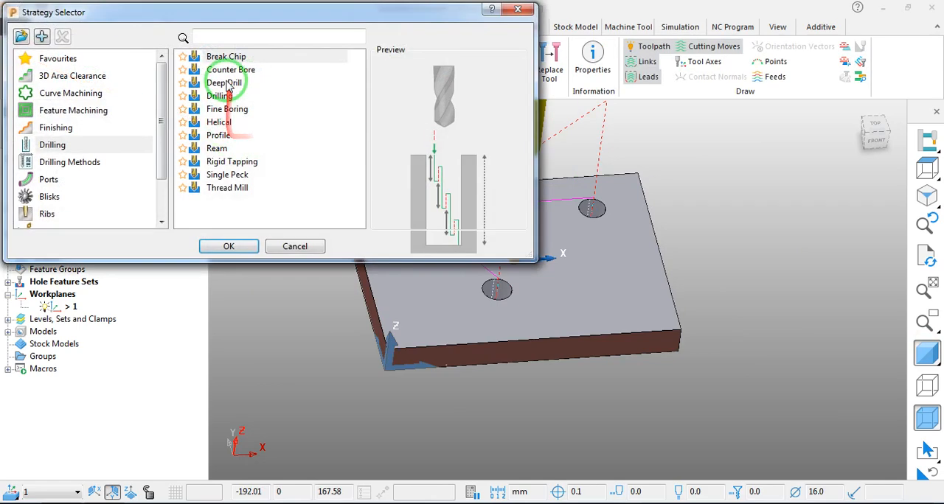
pyautogui.click(227, 70)
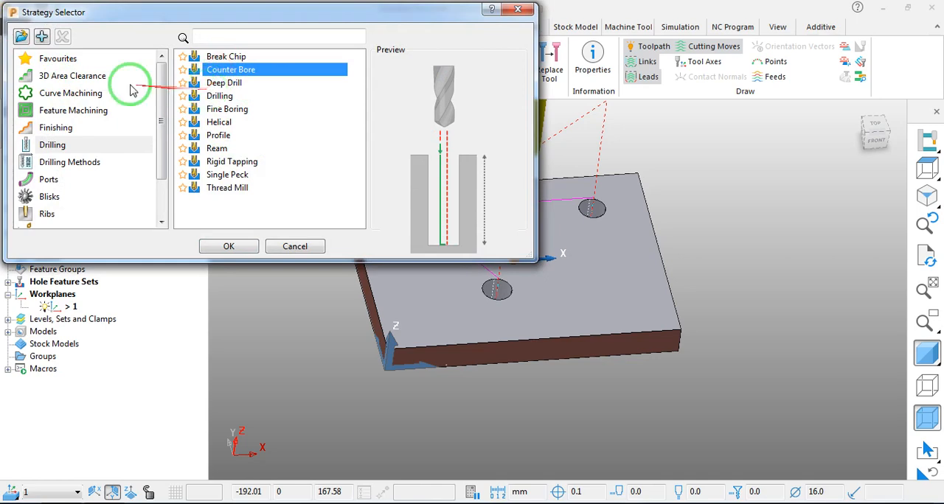
pyautogui.click(45, 59)
pyautogui.click(214, 57)
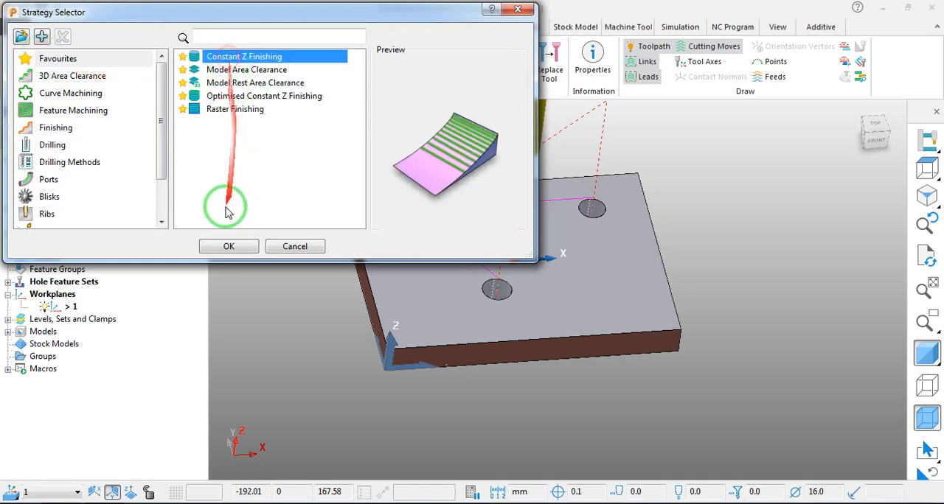
pyautogui.click(223, 246)
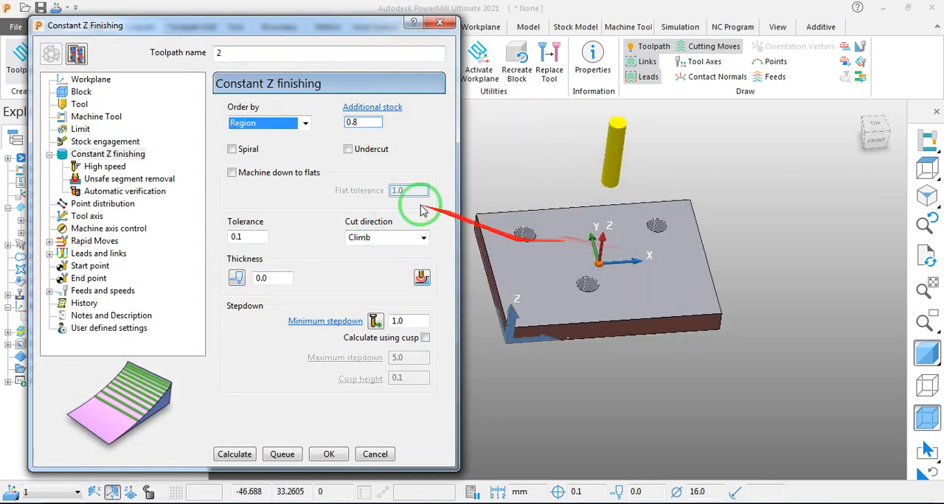
# - Replace the drill with a new end mill of 10 mm diameter for the Constant Z finishing toolpath
pyautogui.click(83, 105)
pyautogui.click(90, 80)
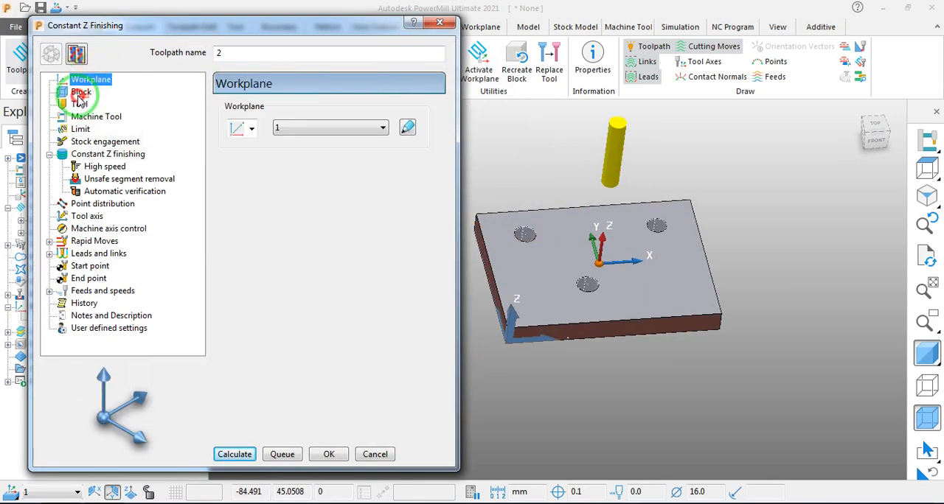
pyautogui.click(79, 104)
pyautogui.click(267, 111)
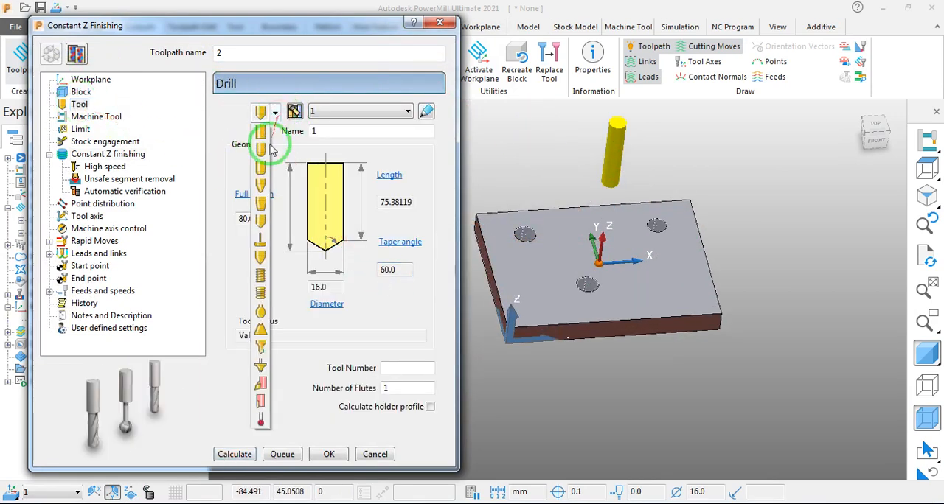
pyautogui.click(263, 140)
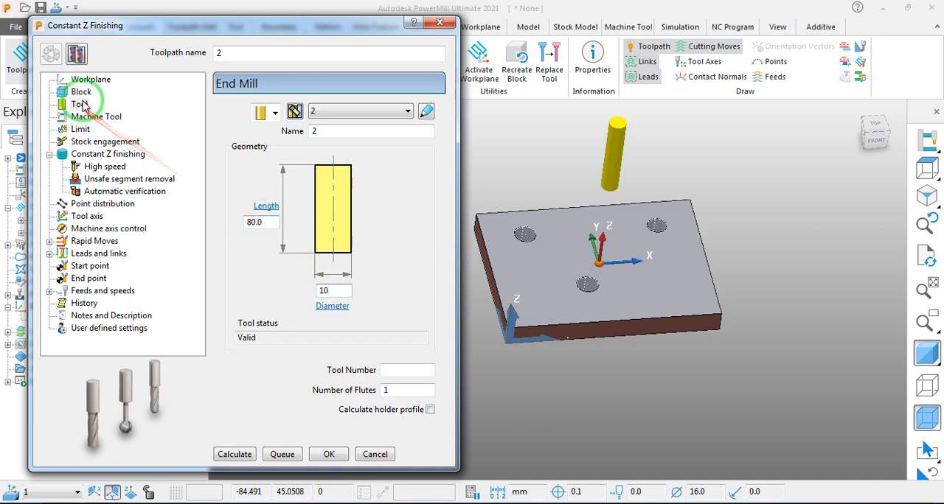
# - Allow the tool outside the block and start sketching a user-defined boundary to limit the toolpath
pyautogui.click(82, 129)
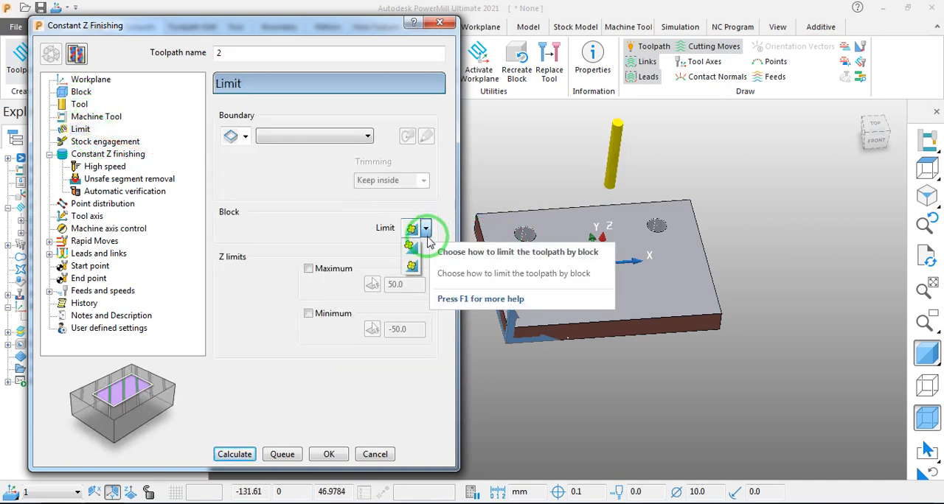
pyautogui.click(410, 248)
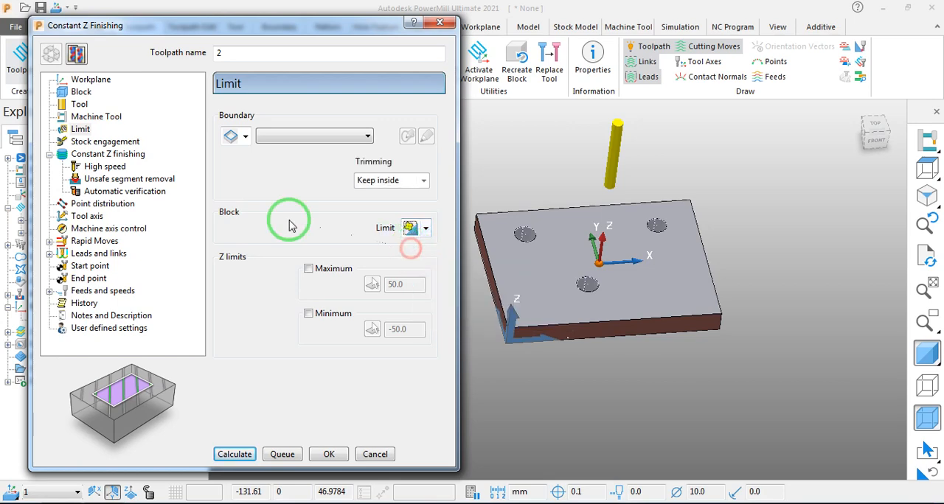
pyautogui.click(245, 137)
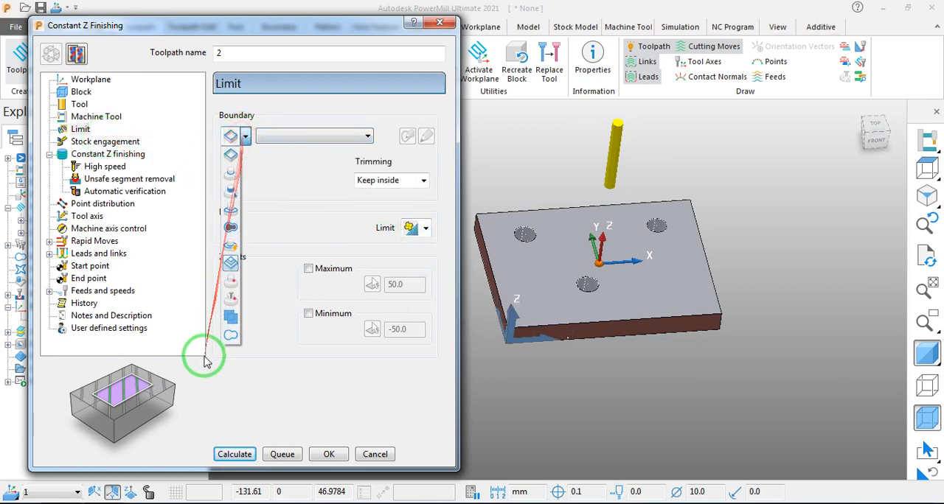
pyautogui.click(223, 332)
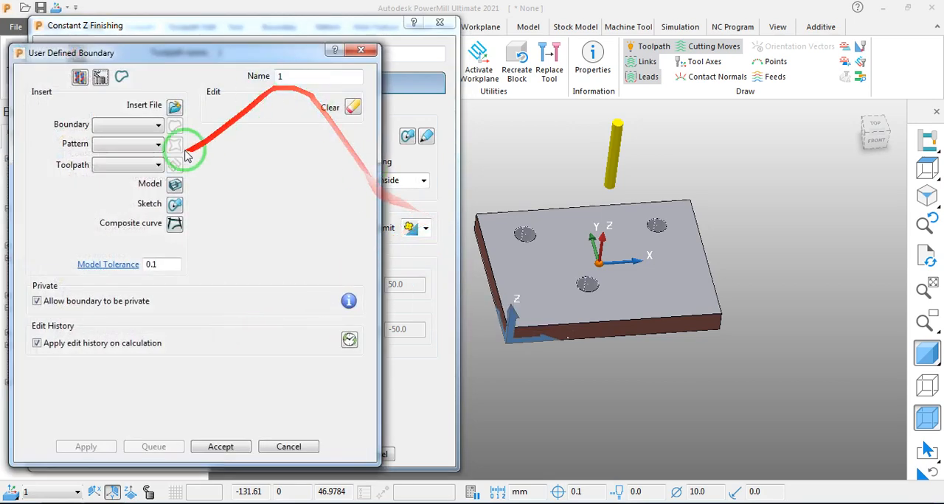
pyautogui.click(174, 205)
# - Draw two circles of 38 mm radius in the top view, around the upper-right and lower-middle holes of the plate
pyautogui.click(109, 62)
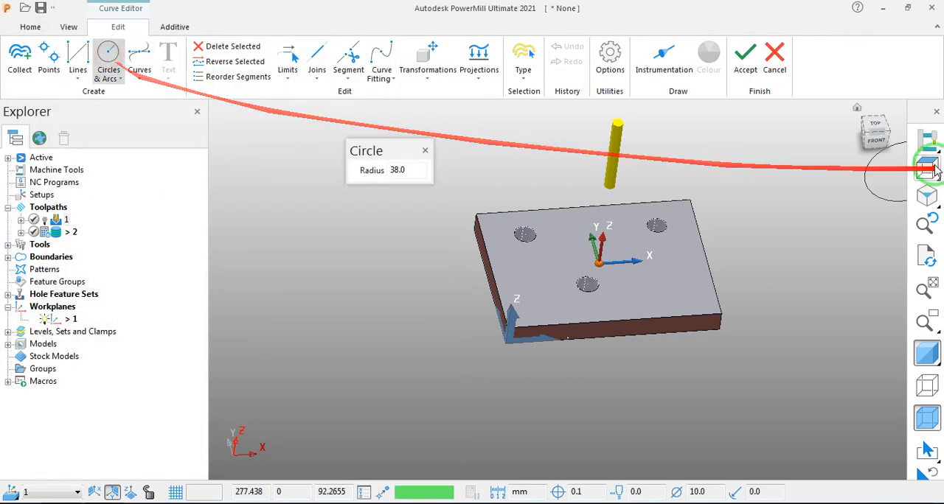
pyautogui.moveTo(884, 124); pyautogui.dragTo(860, 143)
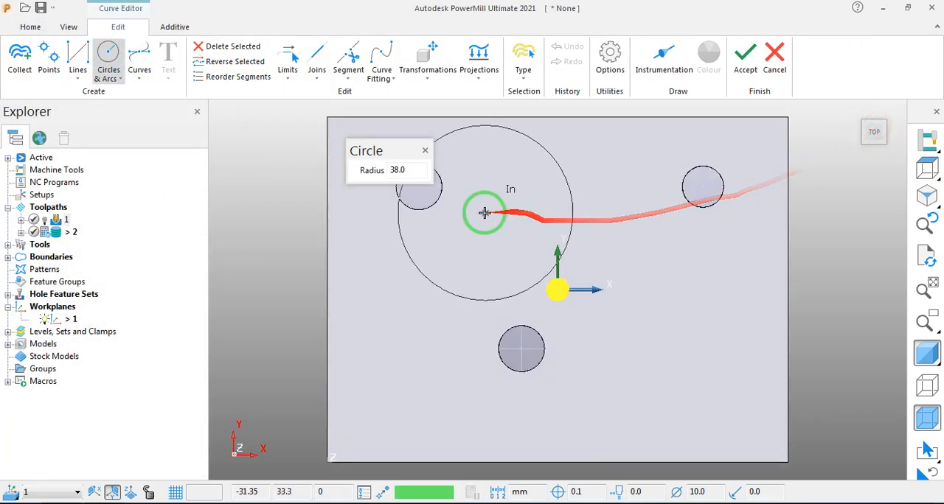
pyautogui.scroll(-2, 572, 259)
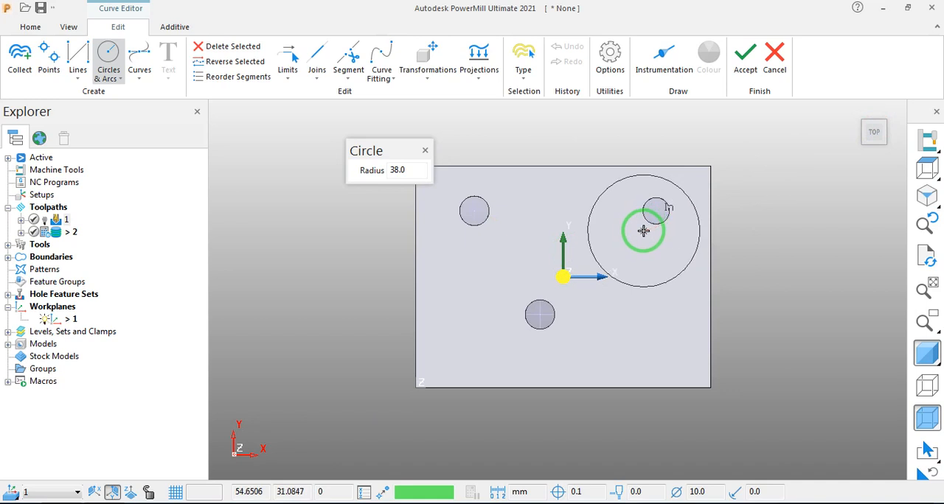
pyautogui.click(644, 231)
pyautogui.click(532, 320)
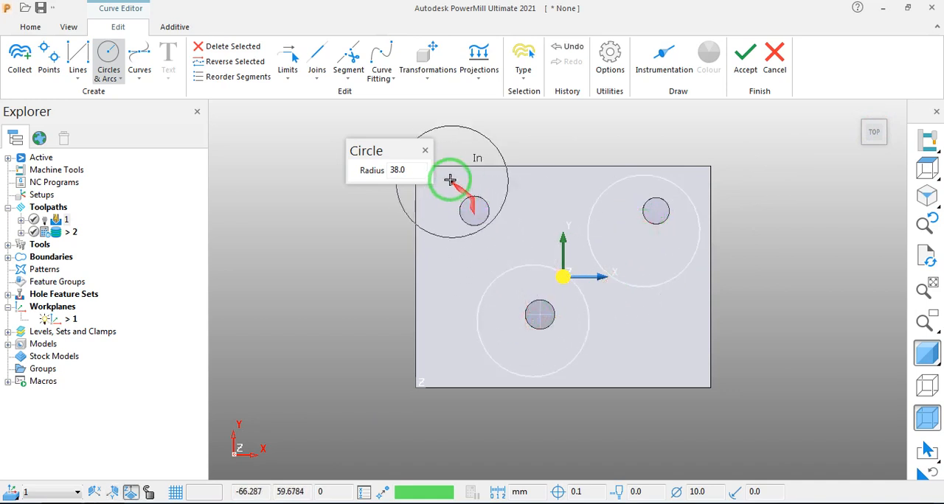
# - Draw a circle of 25 mm radius around the upper-left hole, and accept the boundary with trimming kept inside
pyautogui.click(386, 176)
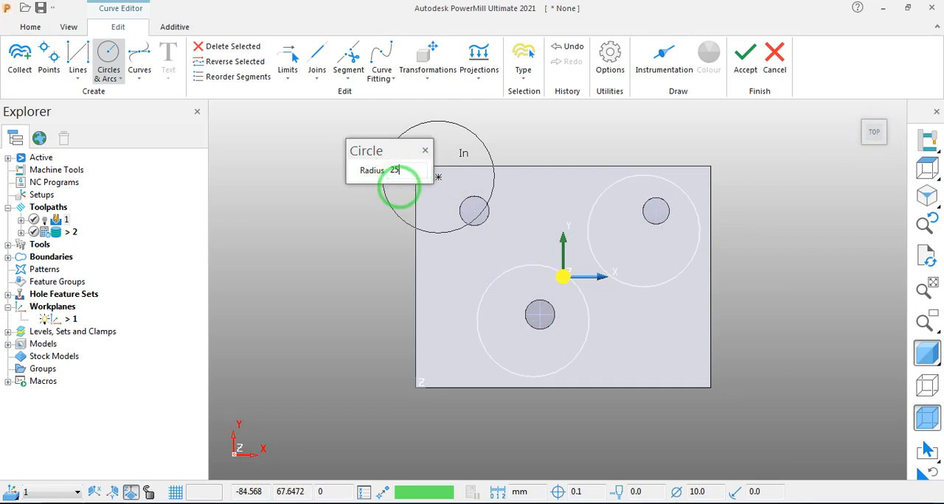
pyautogui.write('25')
pyautogui.press('Return')
pyautogui.click(474, 211)
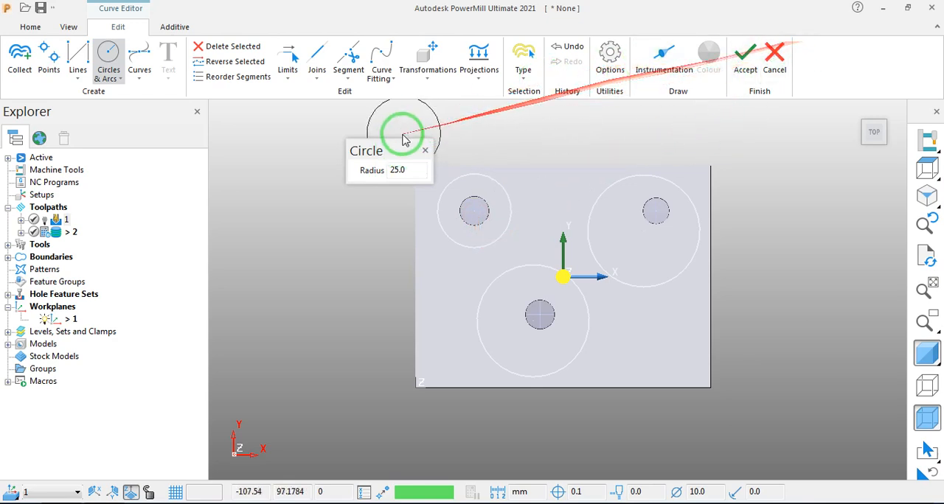
pyautogui.click(745, 55)
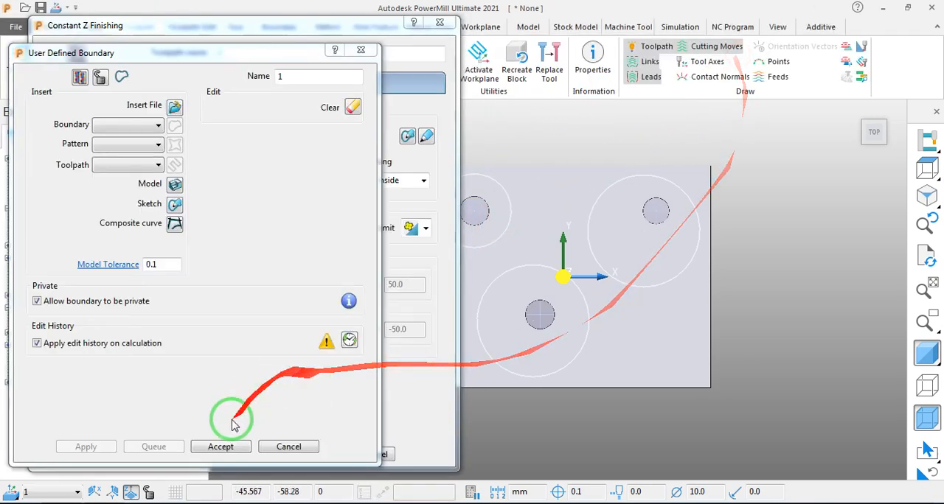
pyautogui.click(223, 447)
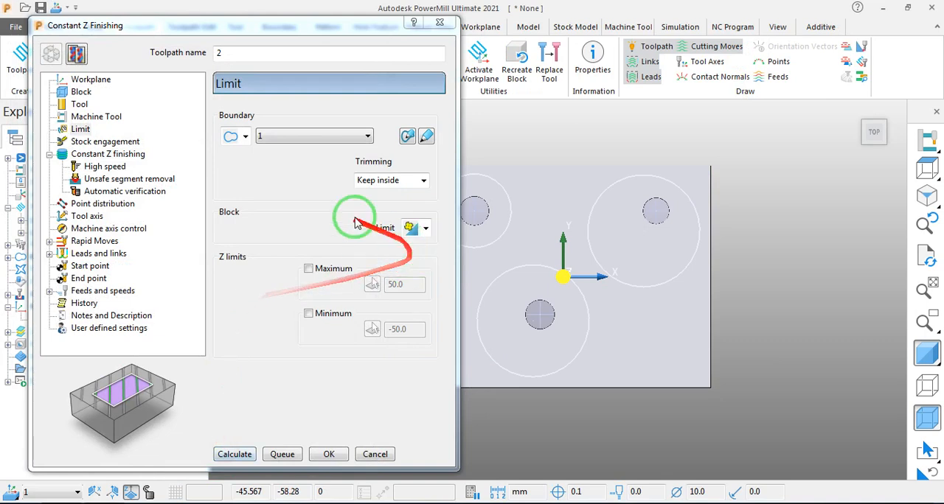
pyautogui.click(382, 189)
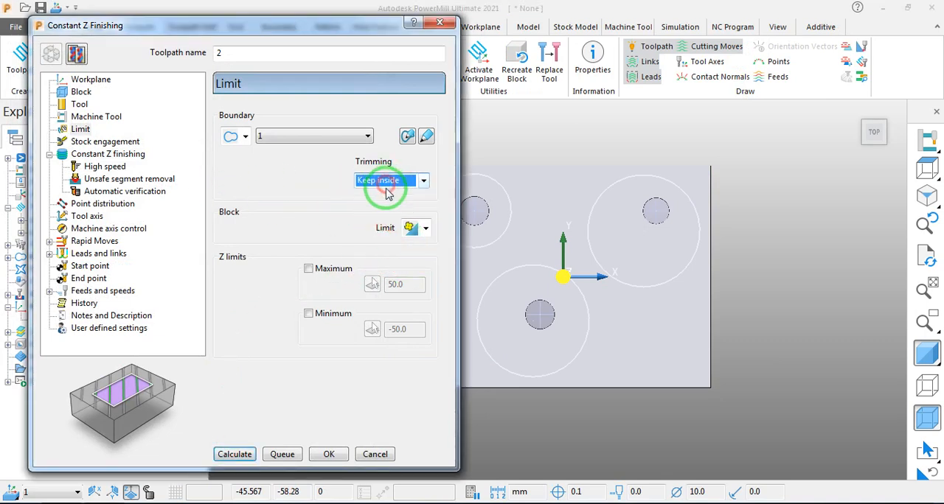
# - Enable the spiral option and set the tolerance to 0.01 for the Constant Z finishing strategy
pyautogui.click(99, 142)
pyautogui.click(97, 155)
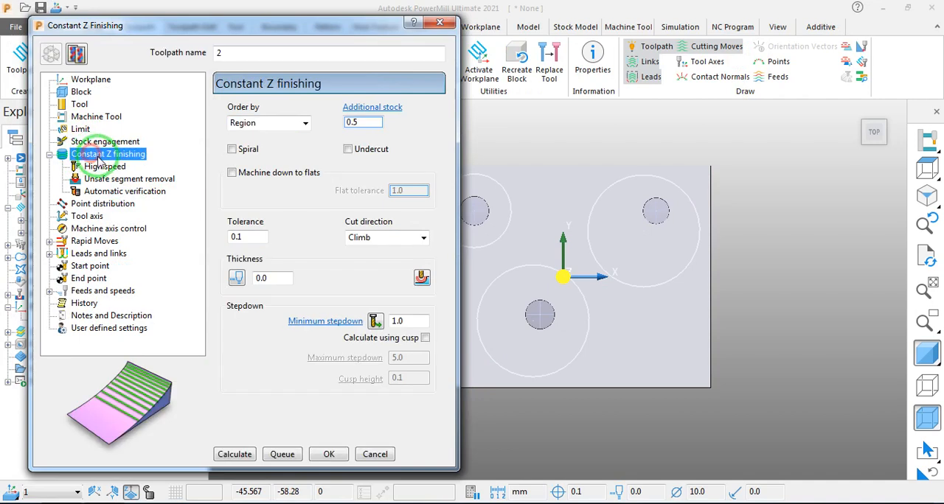
pyautogui.click(232, 149)
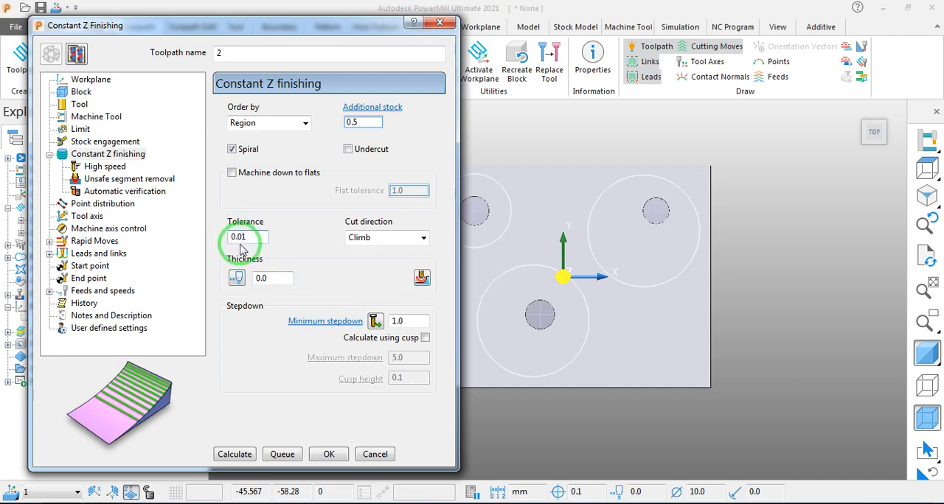
pyautogui.press('Return')
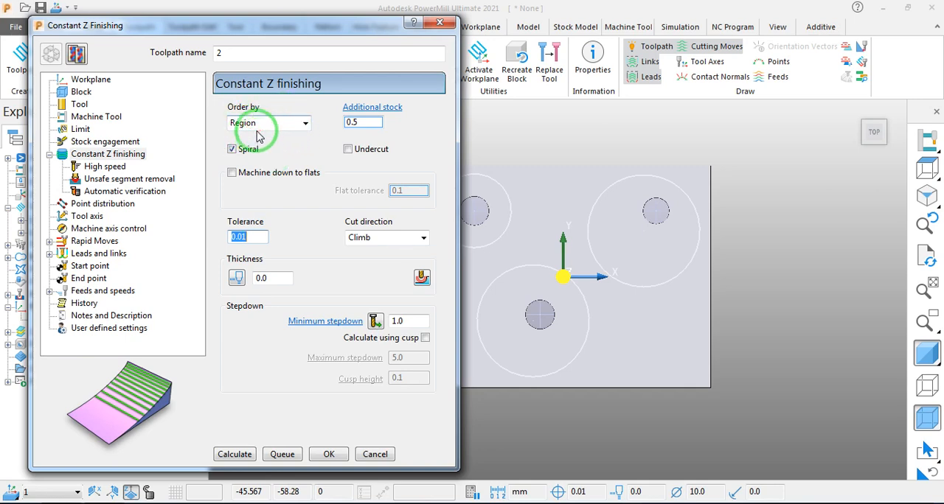
# - Review the toolpath's tool axis, machine axis control, rapid move, lead and link settings
pyautogui.click(93, 217)
pyautogui.click(89, 229)
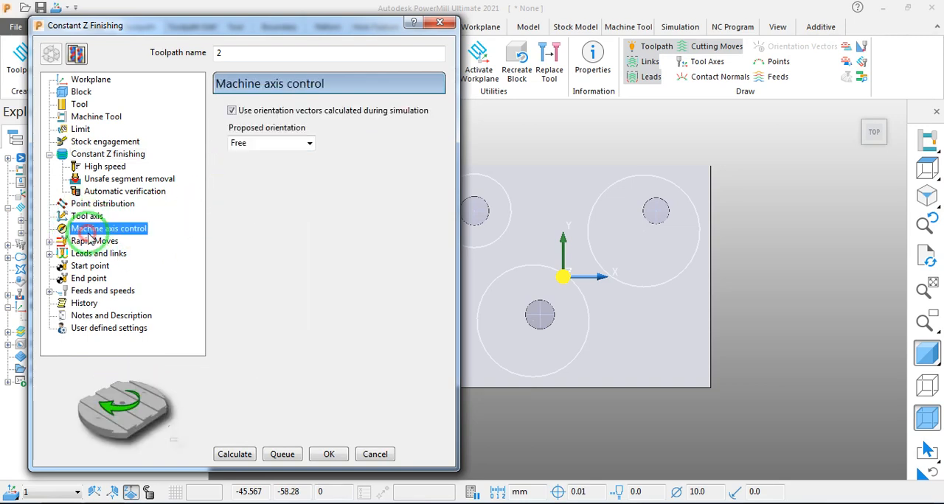
pyautogui.click(93, 241)
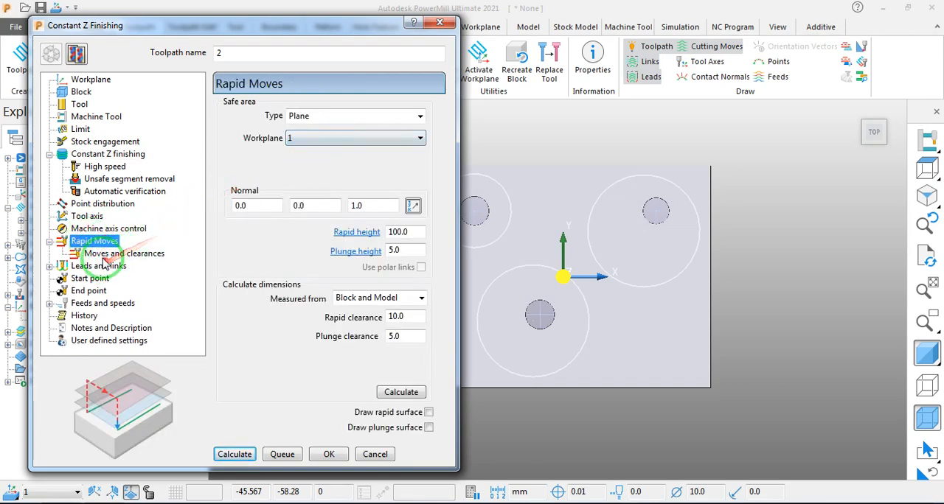
pyautogui.click(111, 253)
pyautogui.click(96, 266)
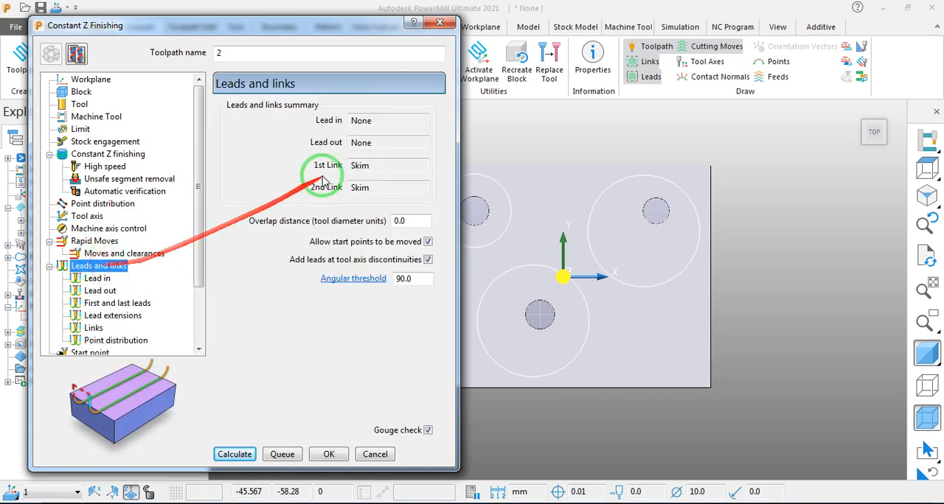
pyautogui.click(96, 279)
pyautogui.click(101, 292)
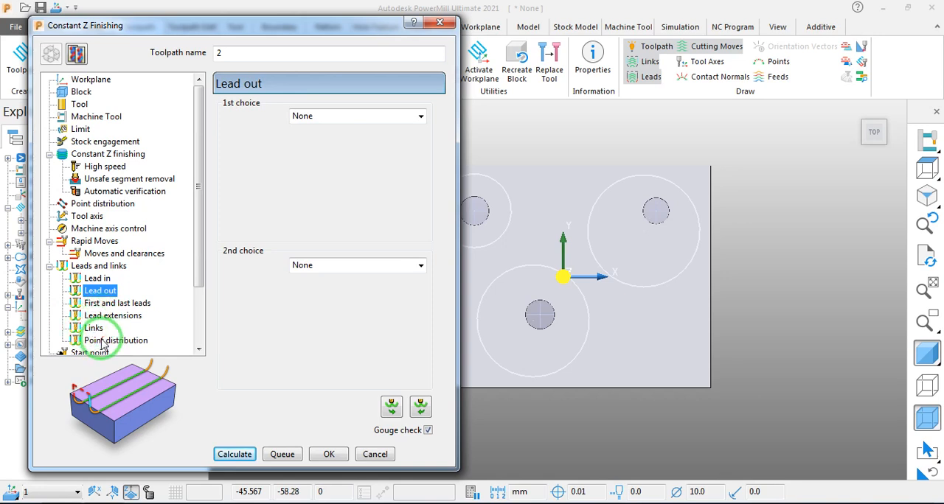
pyautogui.moveTo(196, 280); pyautogui.dragTo(199, 349)
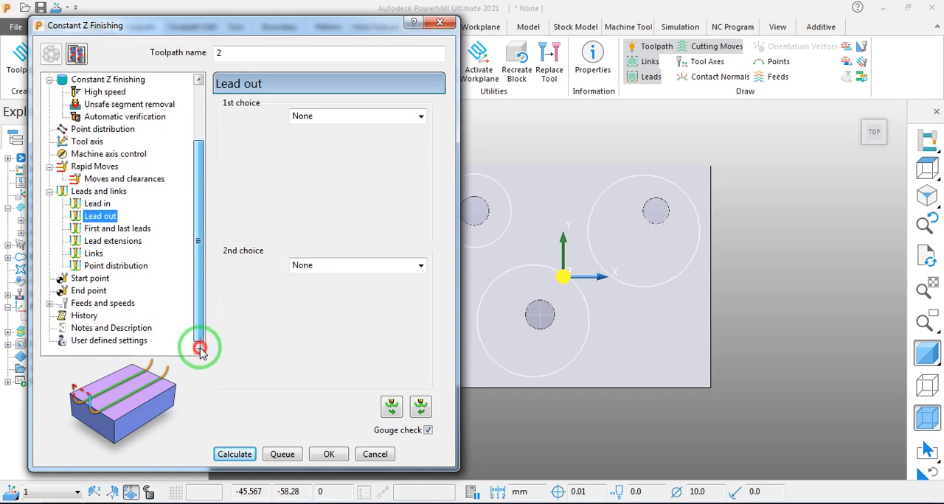
pyautogui.click(100, 241)
pyautogui.click(93, 253)
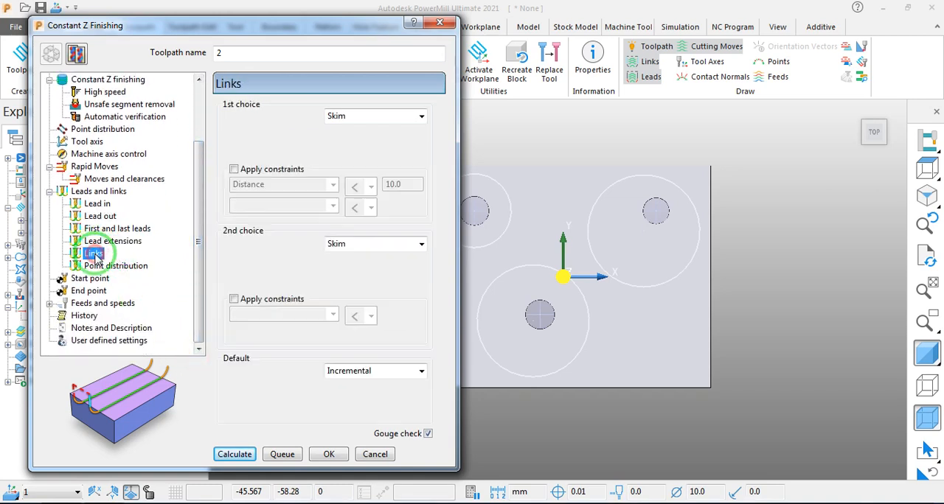
pyautogui.click(358, 115)
pyautogui.click(357, 118)
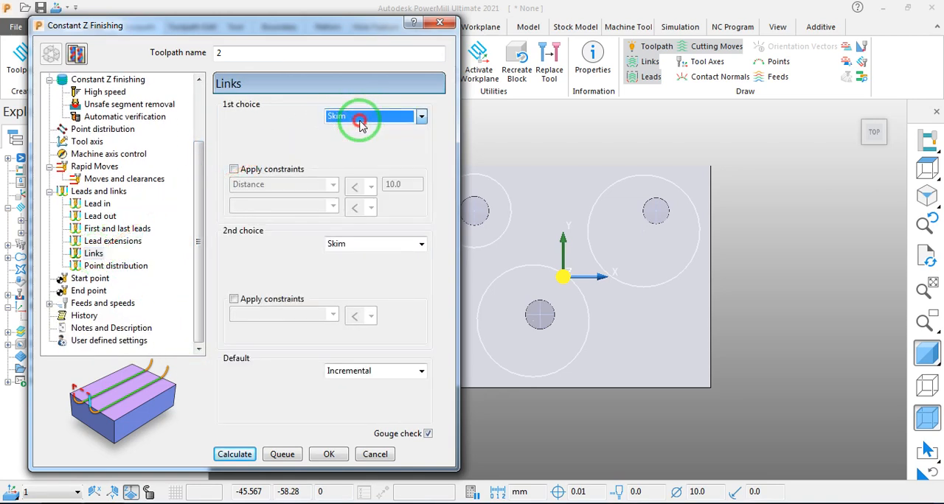
# - Set the spindle speed to 2000 rpm and the cutting and plunging feed rates to 1000 mm/min, and calculate the toolpath
pyautogui.click(92, 303)
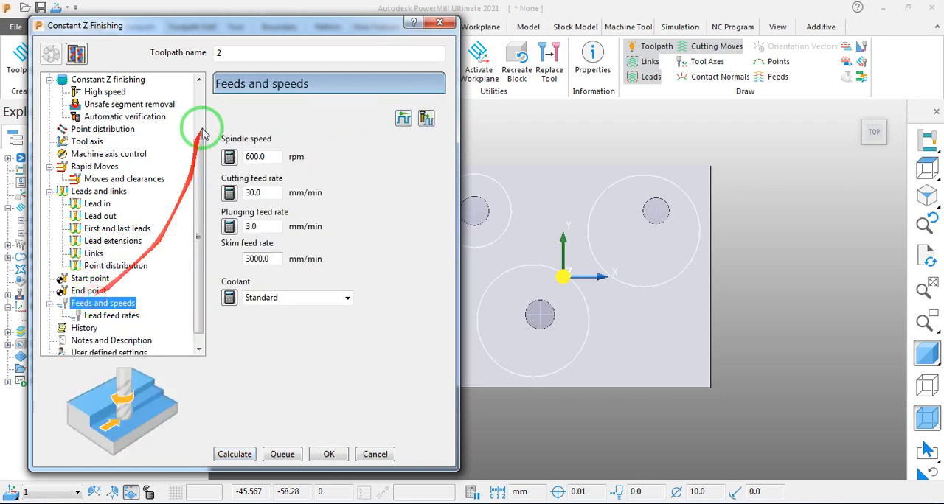
pyautogui.doubleClick(254, 156)
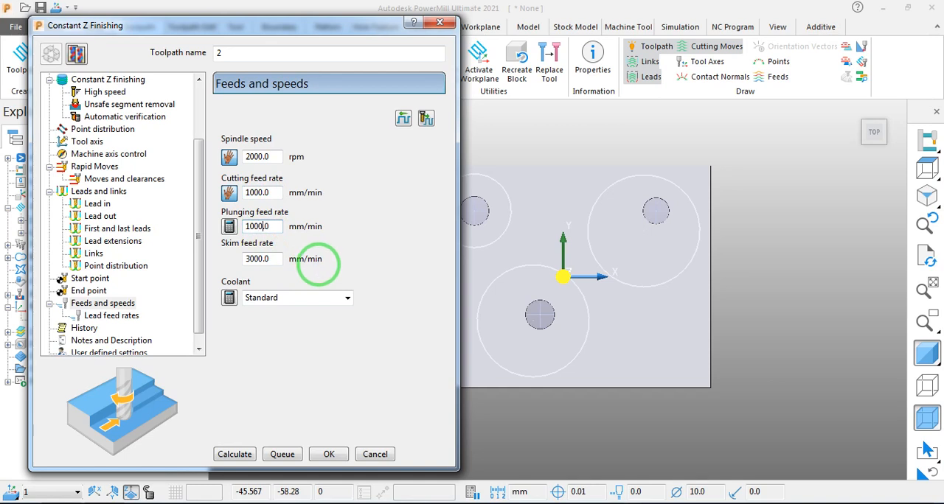
pyautogui.click(234, 455)
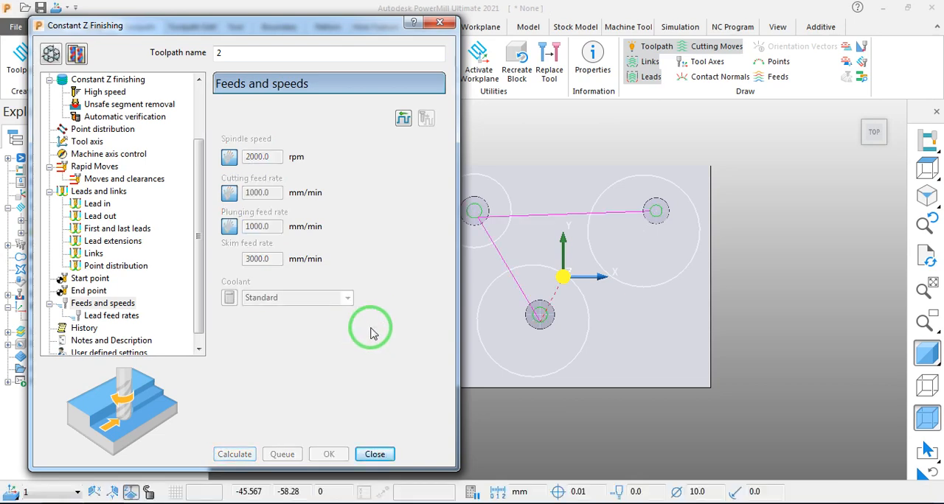
# - Make the calculated toolpath editable again, split the thickness into radial and axial values, and set the minimum stepdown to 0.1
pyautogui.moveTo(579, 344); pyautogui.dragTo(607, 242, button='middle')
pyautogui.scroll(4, 536, 333)
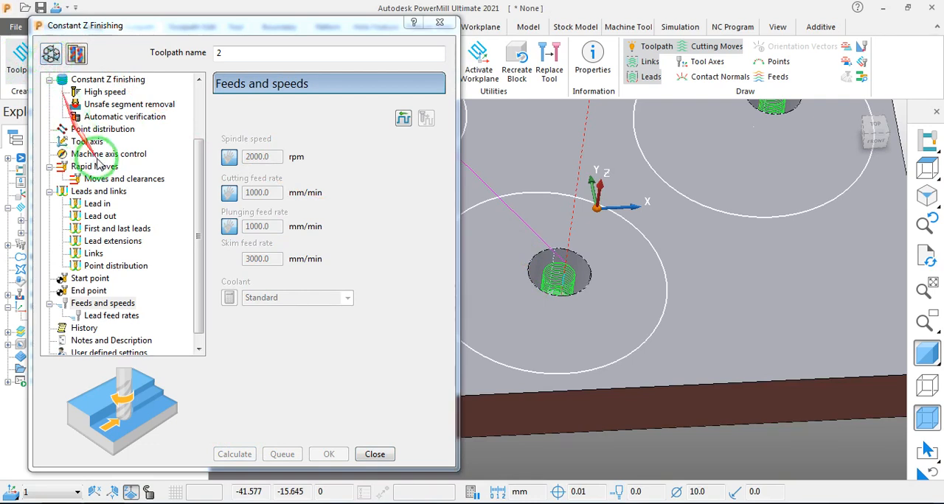
pyautogui.moveTo(199, 248); pyautogui.dragTo(201, 211)
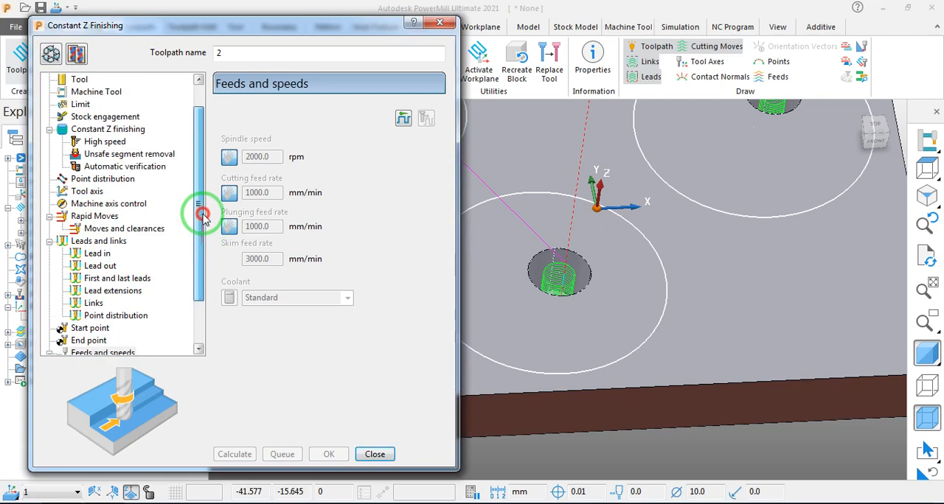
pyautogui.click(87, 131)
pyautogui.click(54, 55)
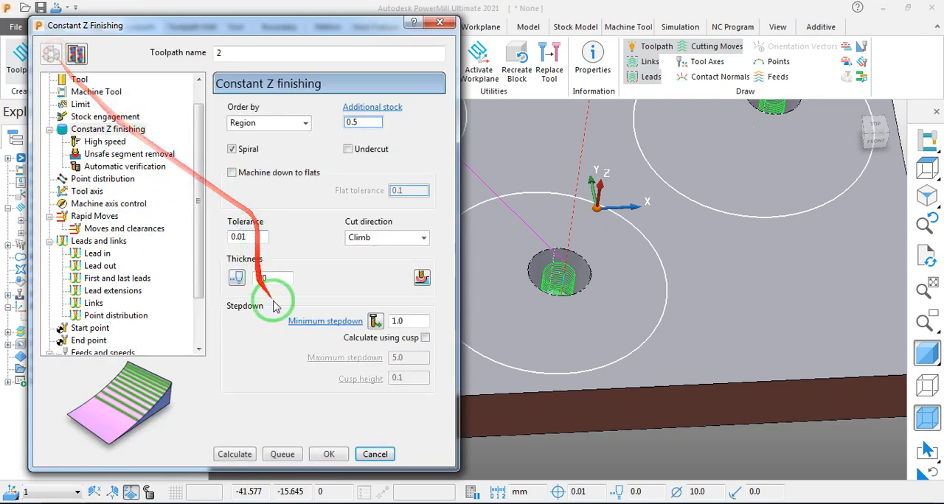
pyautogui.click(236, 279)
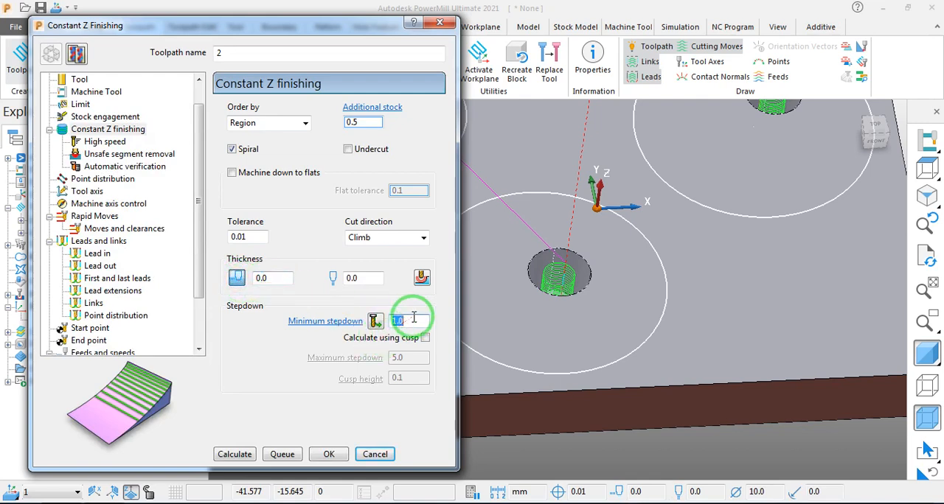
pyautogui.write('0.1')
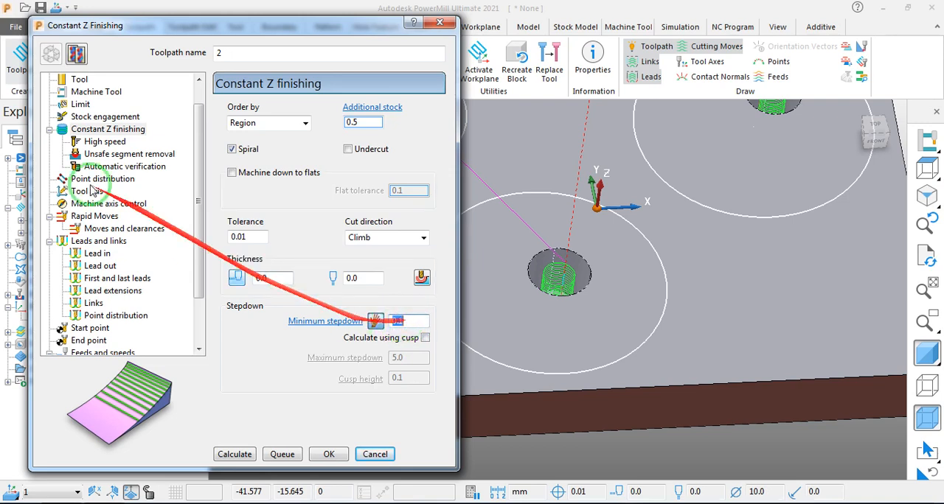
# - Check the end mill's definition and recalculate the Constant Z finishing toolpath
pyautogui.click(79, 79)
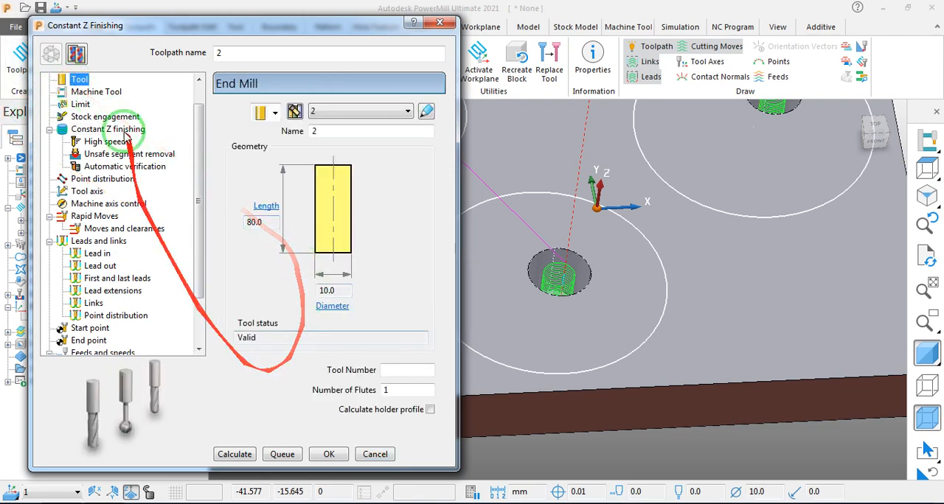
pyautogui.click(85, 129)
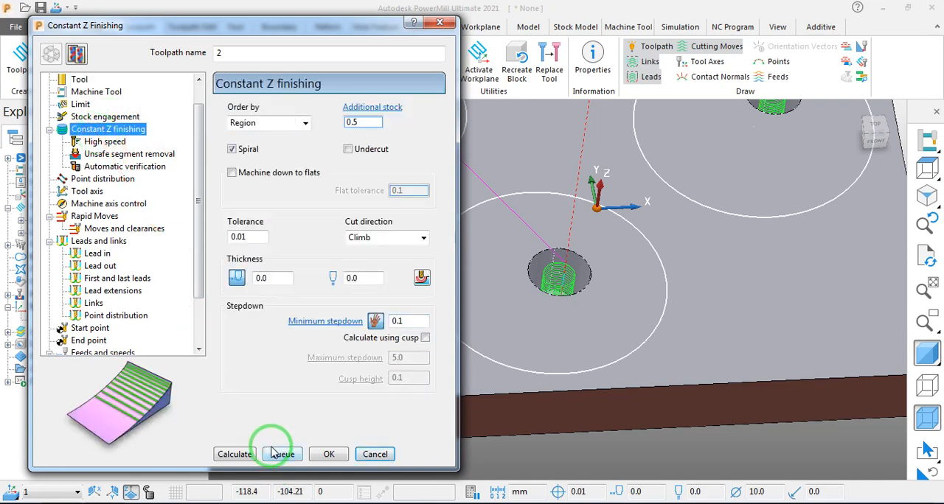
pyautogui.click(234, 454)
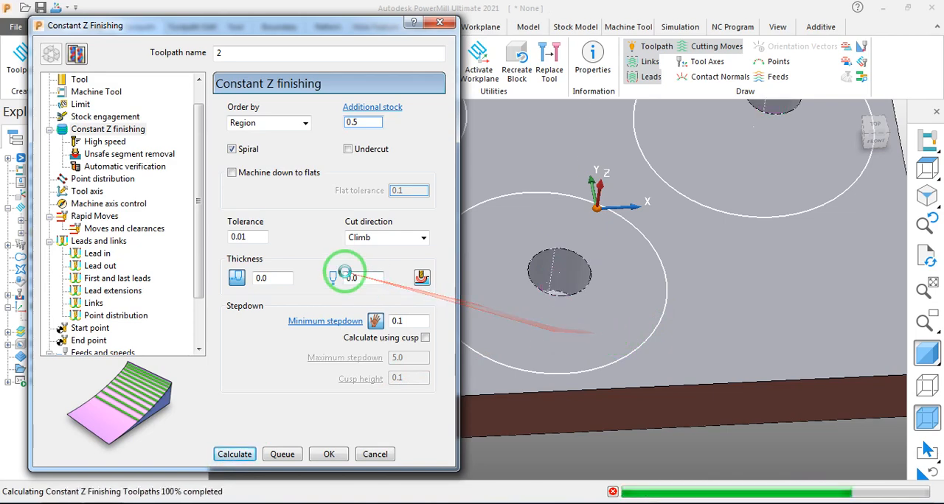
# - Close the toolpath settings and examine the calculated passes inside the plate's holes from several angles
pyautogui.scroll(-3, 595, 264)
pyautogui.scroll(-3, 594, 267)
pyautogui.scroll(3, 571, 273)
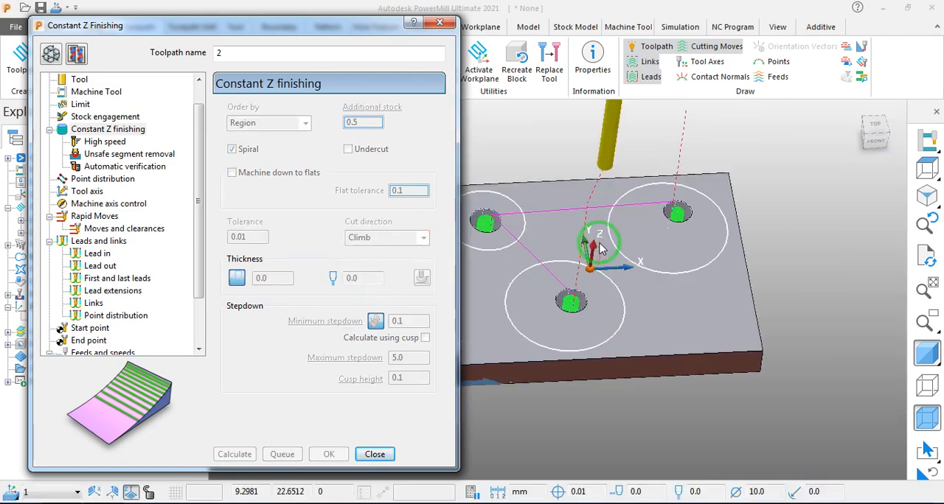
pyautogui.click(375, 454)
pyautogui.moveTo(541, 315); pyautogui.dragTo(71, 231, button='middle')
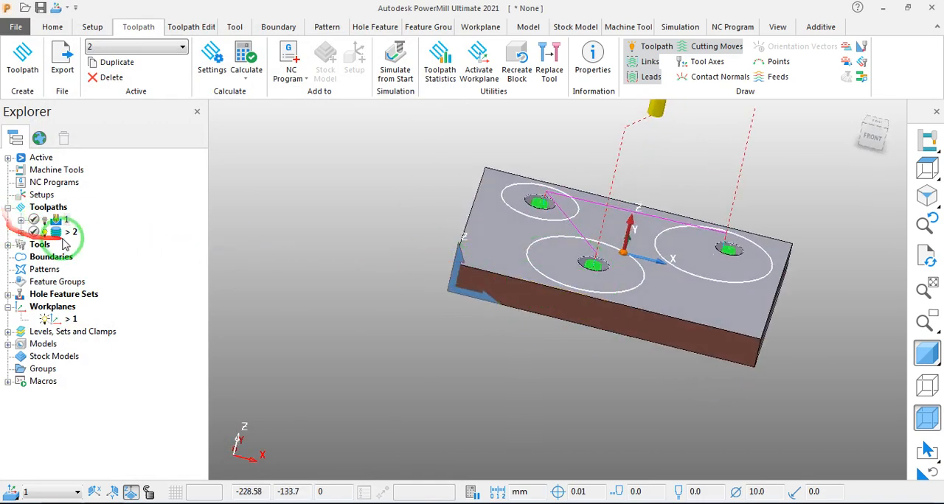
pyautogui.moveTo(264, 233); pyautogui.dragTo(376, 319, button='middle')
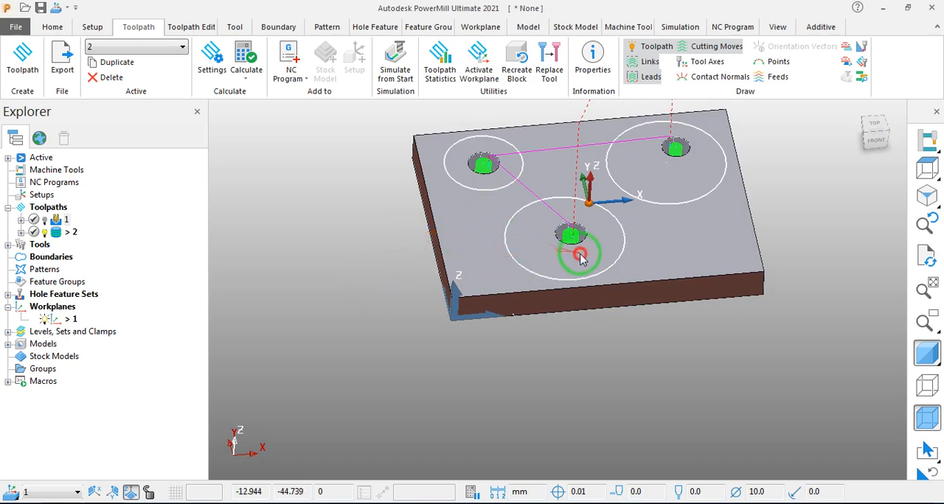
pyautogui.moveTo(569, 253); pyautogui.dragTo(586, 216, button='middle')
pyautogui.scroll(5, 586, 216)
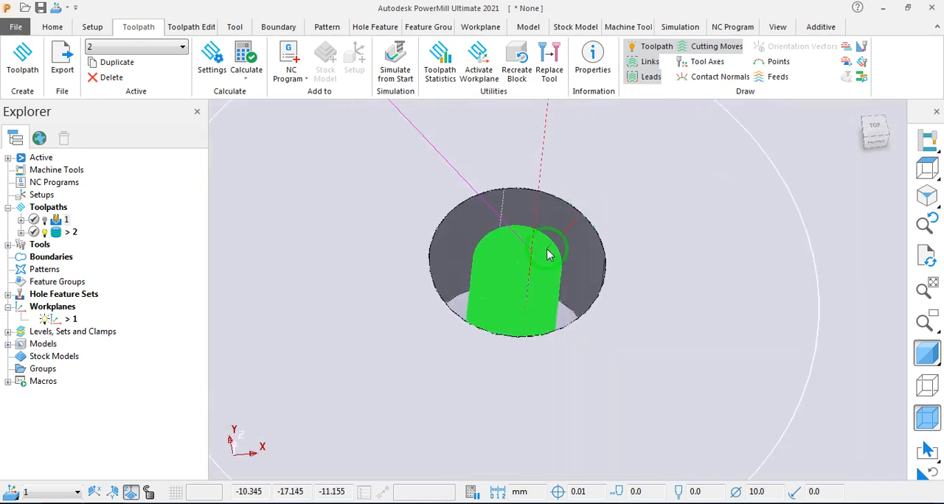
pyautogui.scroll(-5, 501, 267)
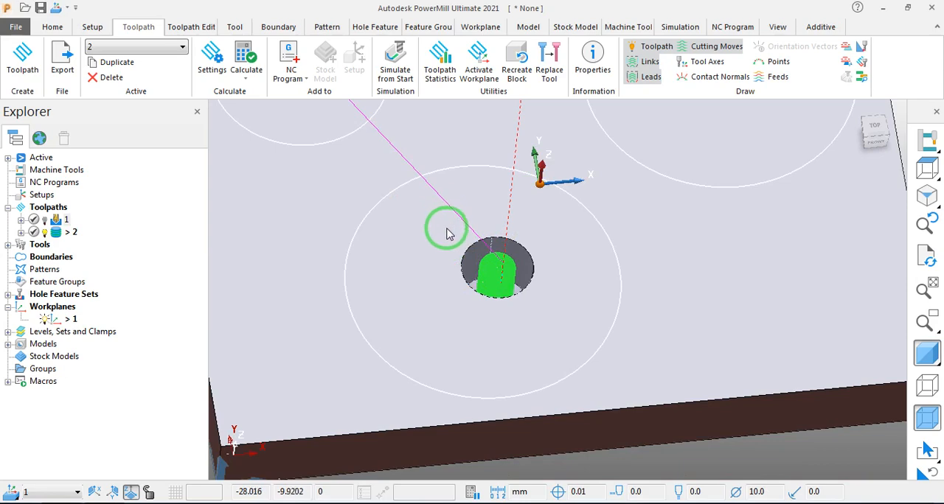
pyautogui.moveTo(626, 270); pyautogui.dragTo(611, 353, button='middle')
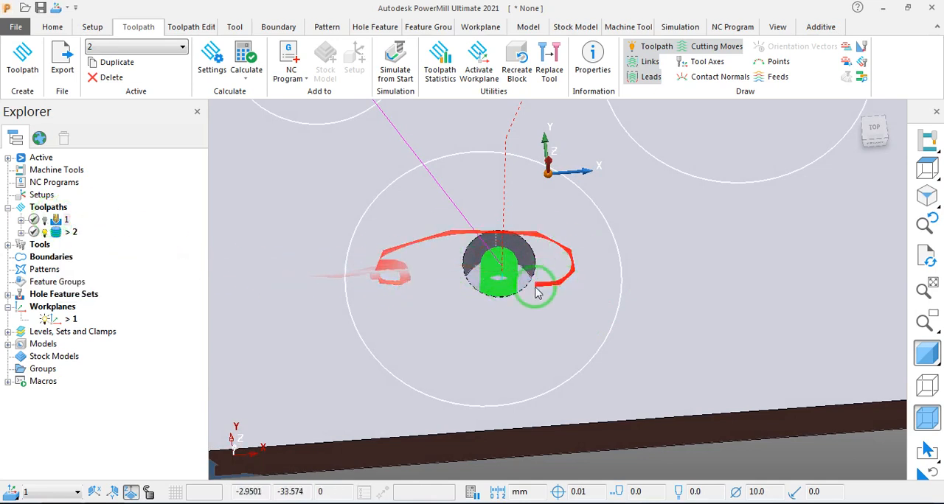
# - Make an editable copy of toolpath 2 from its settings and set the copy's radial thickness to -0.01
pyautogui.rightClick(72, 233)
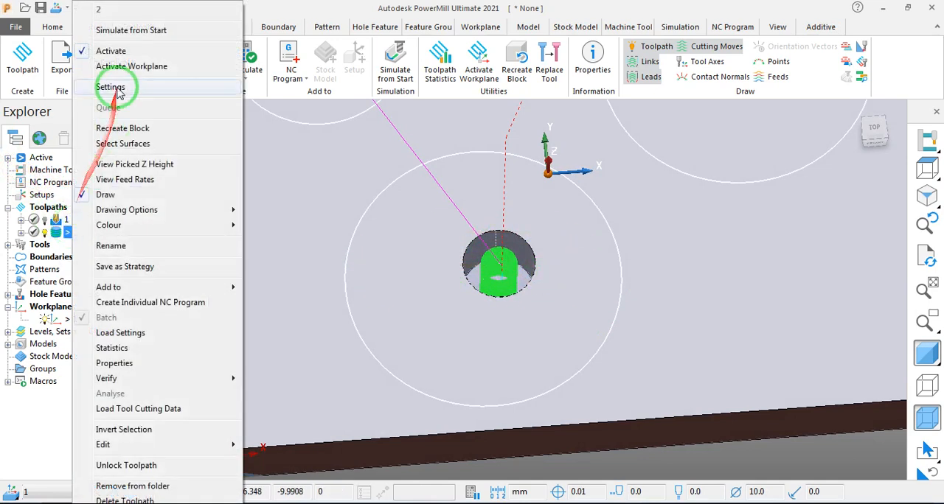
pyautogui.click(124, 90)
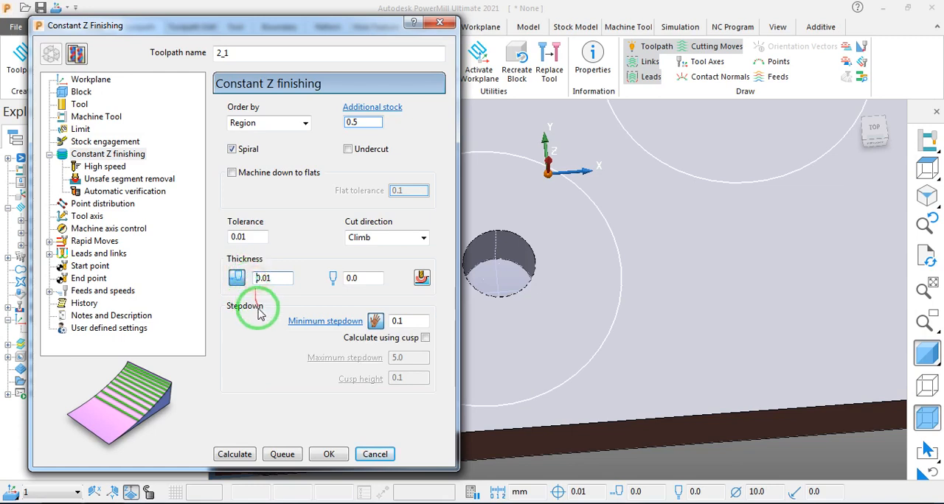
pyautogui.click(255, 278)
pyautogui.write('-')
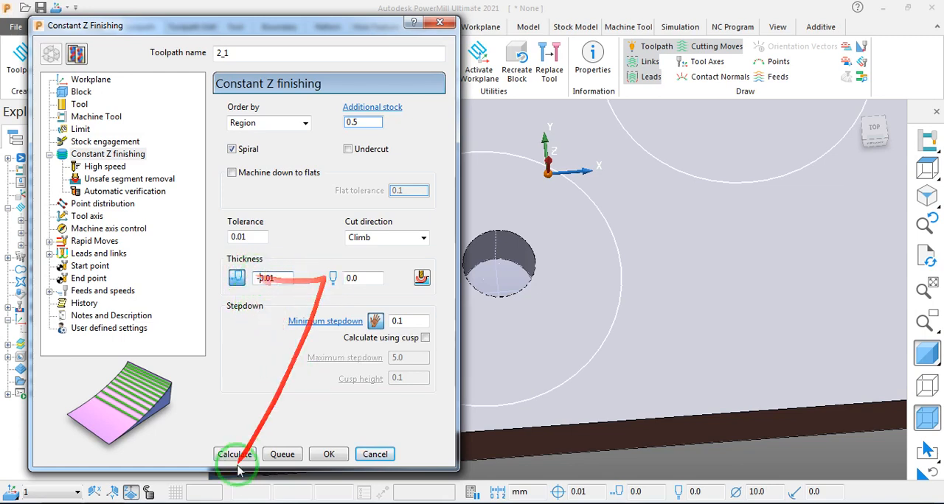
# - Calculate the copied Constant Z finishing toolpath 2_1 and close its settings
pyautogui.click(232, 455)
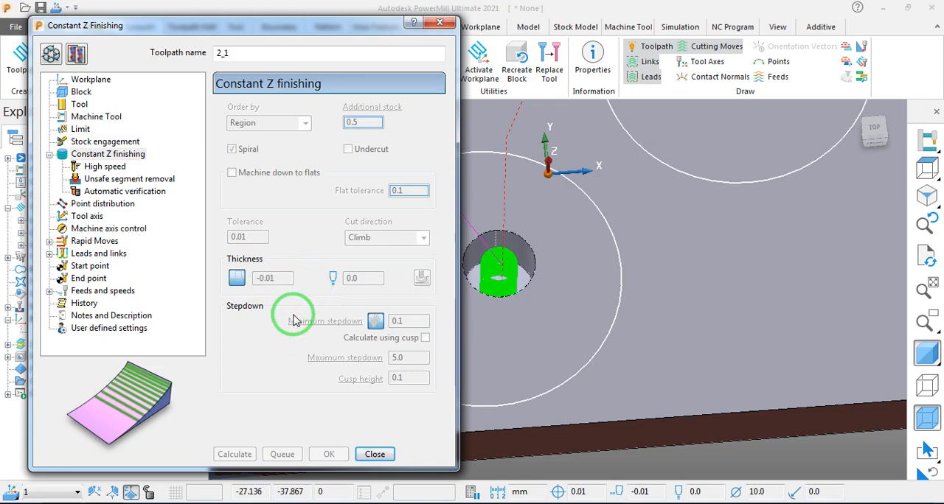
pyautogui.moveTo(290, 337)
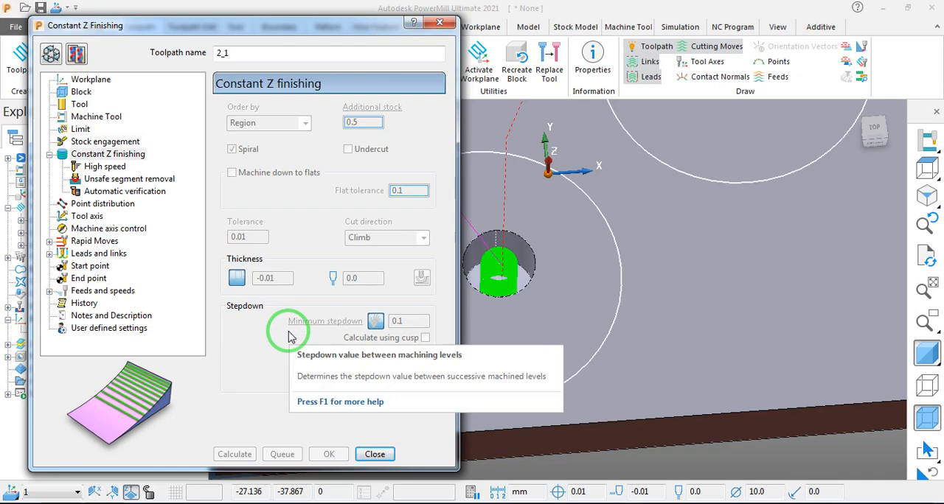
pyautogui.click(376, 454)
# - Examine toolpath 2_1 in the plate's three holes, including its links between them, from several angles
pyautogui.scroll(-5, 421, 320)
pyautogui.scroll(3, 449, 265)
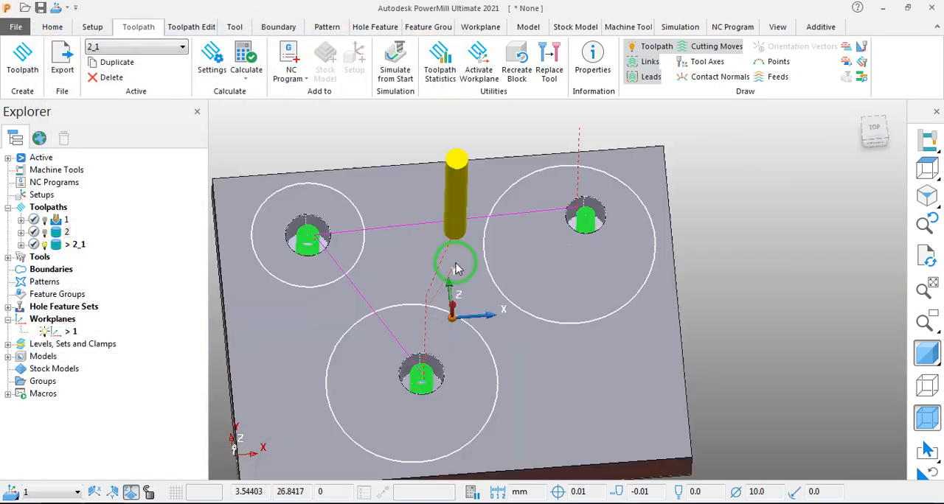
pyautogui.scroll(-1, 456, 269)
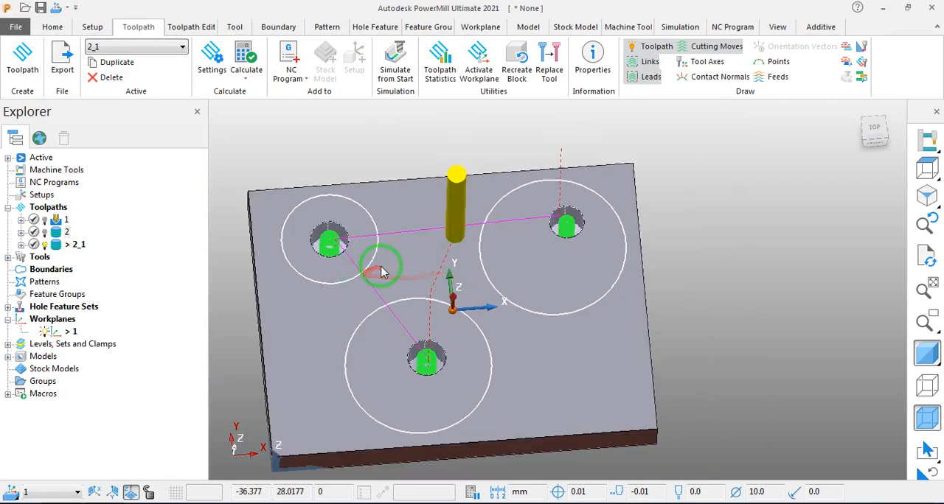
pyautogui.moveTo(381, 263); pyautogui.dragTo(479, 202, button='middle')
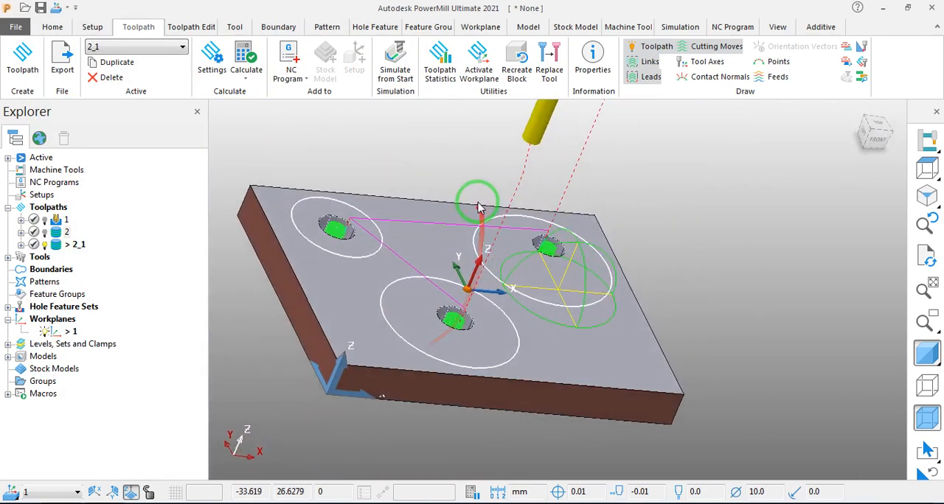
pyautogui.scroll(-3, 448, 251)
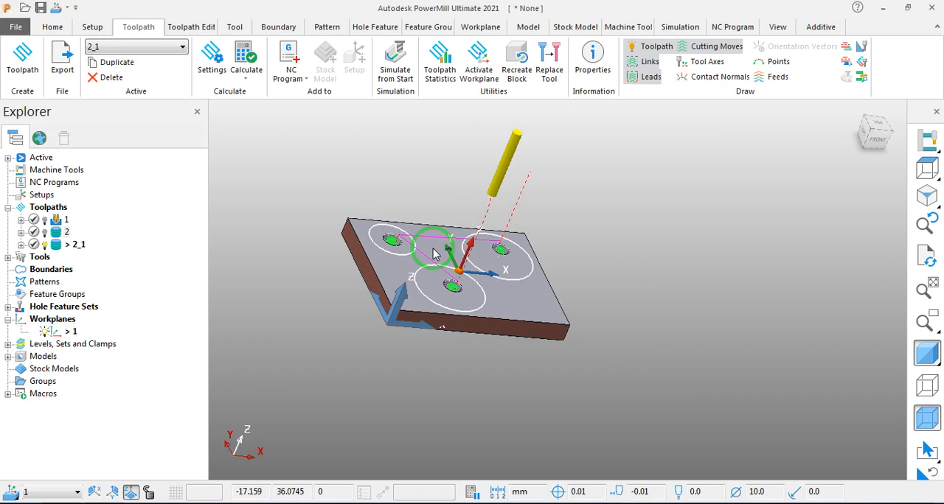
pyautogui.moveTo(509, 243); pyautogui.dragTo(475, 284, button='middle')
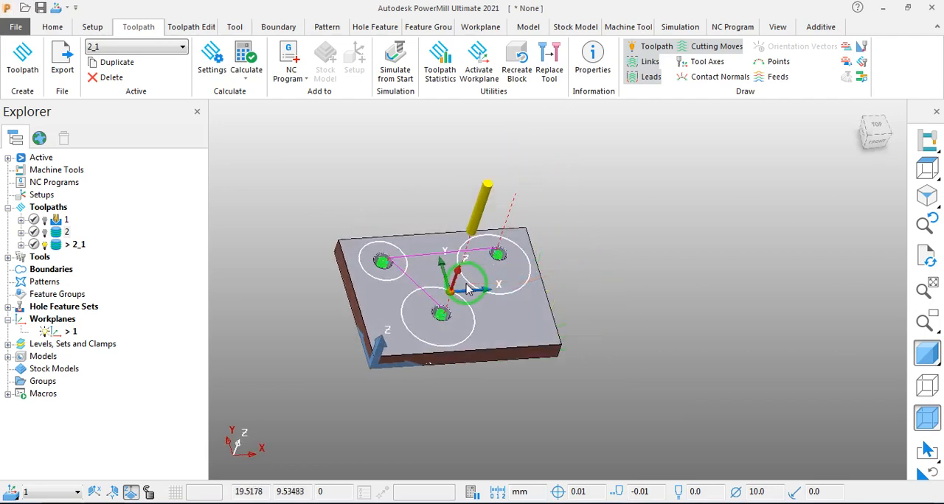
pyautogui.moveTo(590, 288); pyautogui.dragTo(457, 283, button='middle')
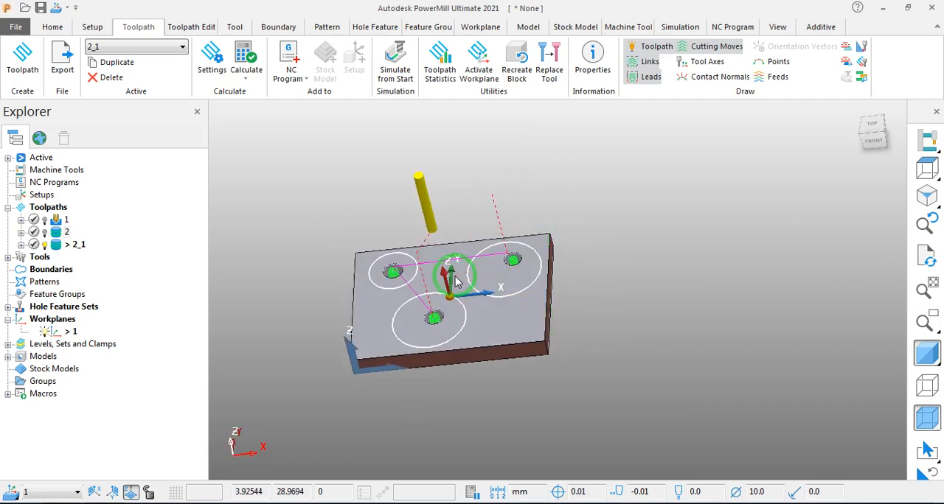